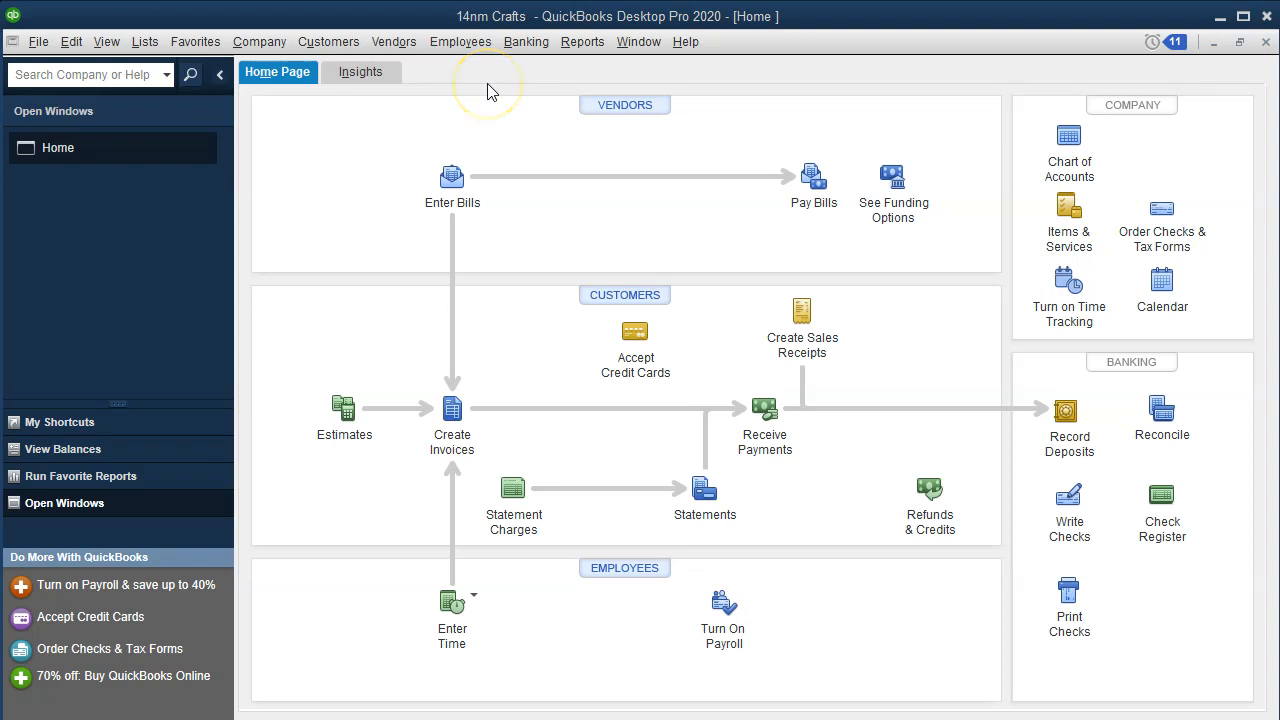
Show the list of open windows beside the home page.
{"action": "left_click", "coordinate": [112, 235]}
{"action": "left_click", "coordinate": [106, 44]}
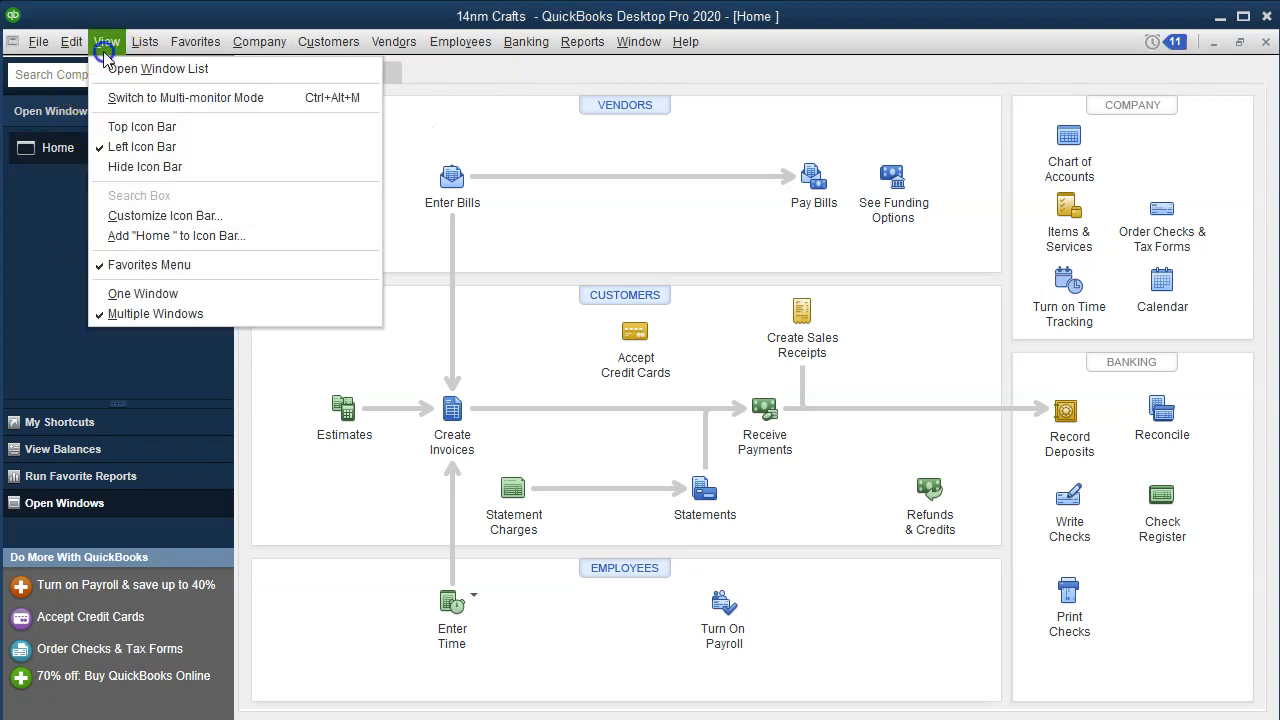
{"action": "left_click", "coordinate": [233, 69]}
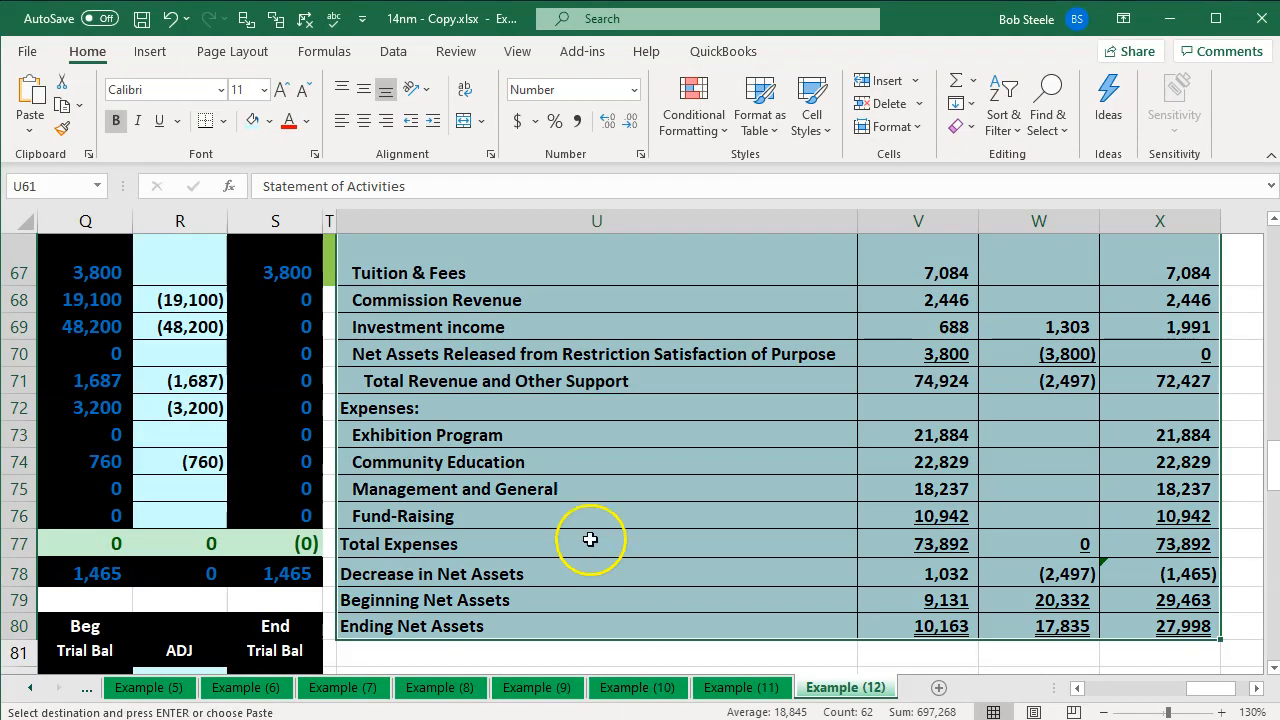
Switch to the Excel workbook and review the revenue lines of the Statement of Activities on the Example (12) sheet.
{"action": "left_click", "coordinate": [590, 540]}
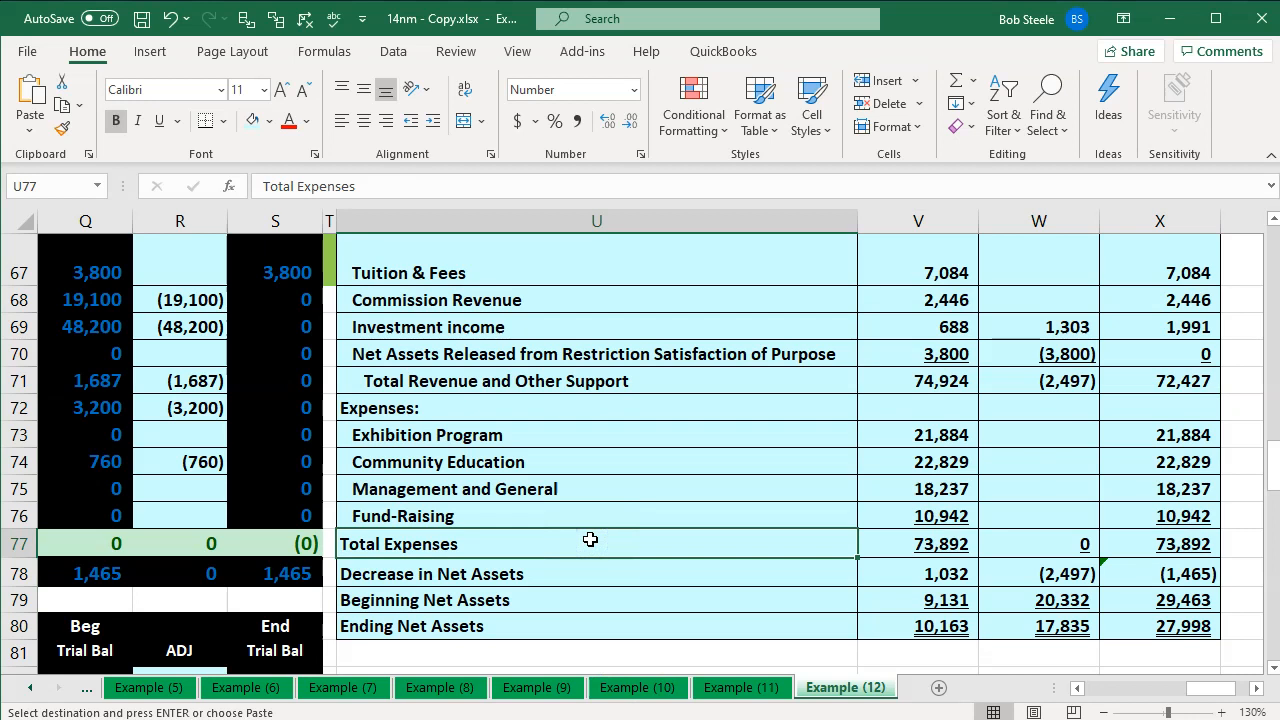
{"action": "scroll", "coordinate": [590, 540], "scroll_direction": "up", "scroll_amount": 4}
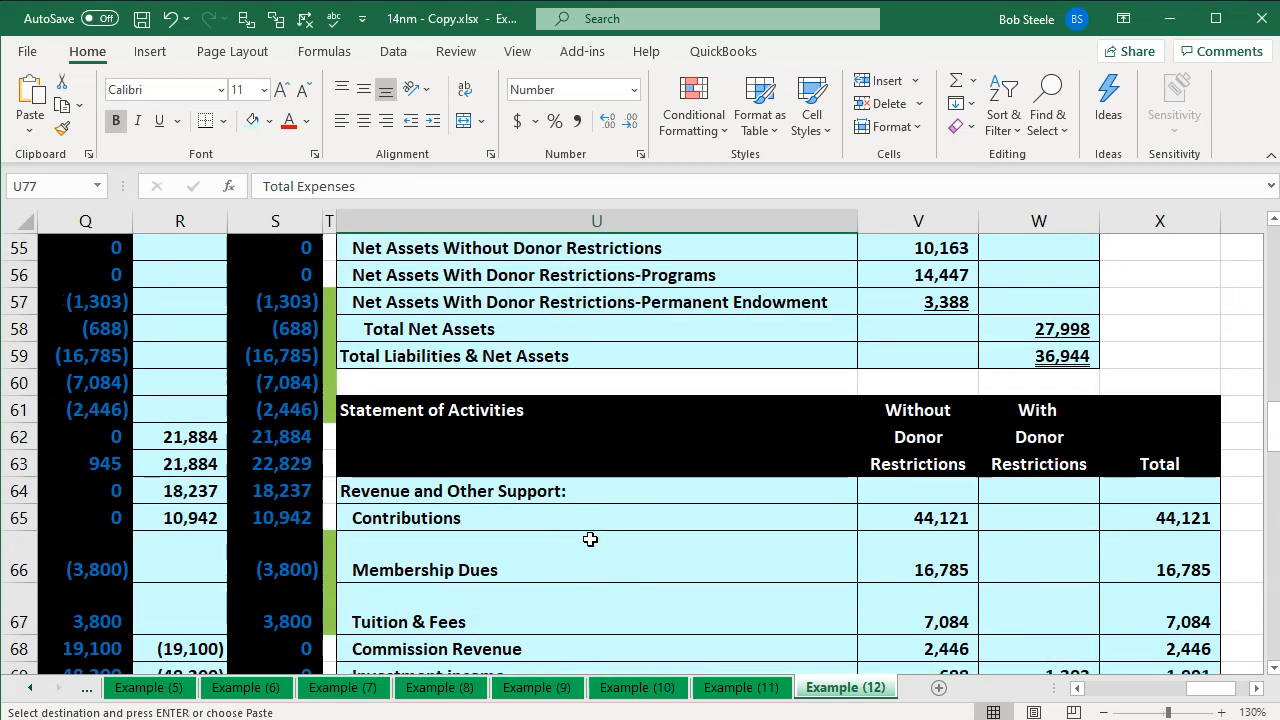
{"action": "left_click", "coordinate": [470, 411]}
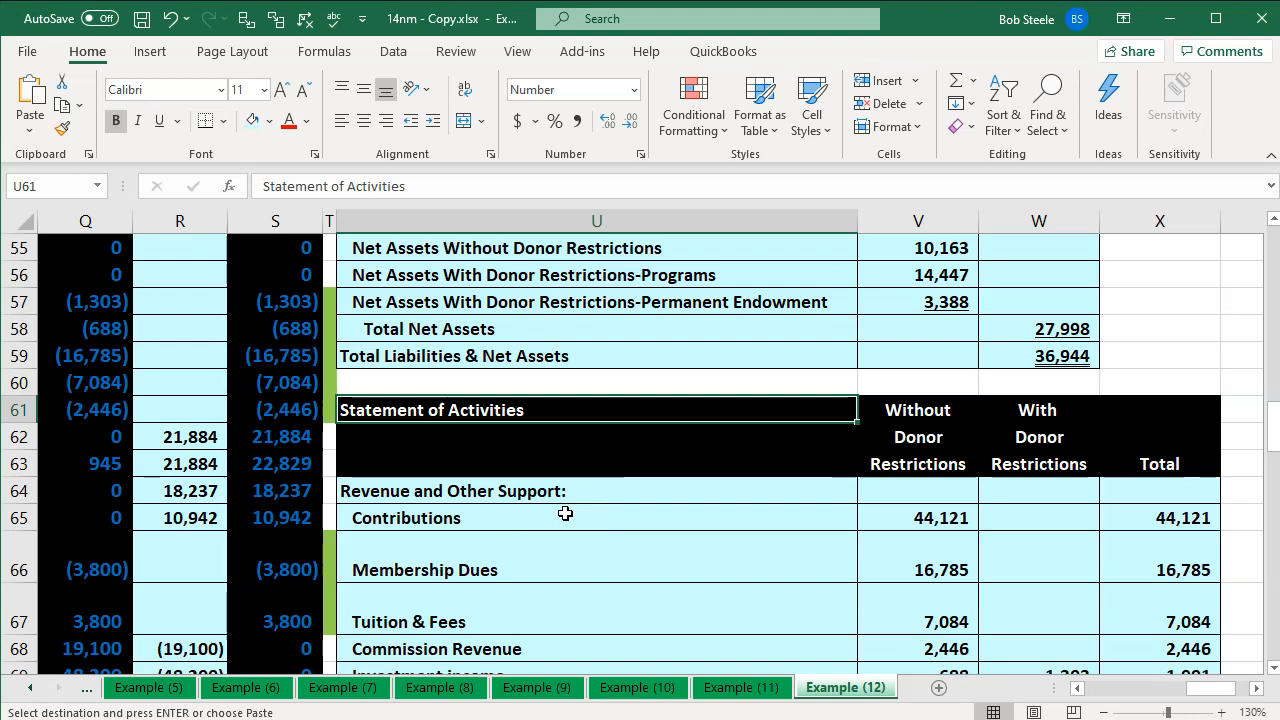
{"action": "key", "text": "Down"}
{"action": "key", "text": "Down"}
{"action": "key", "text": "Down"}
{"action": "key", "text": "Down"}
{"action": "key", "text": "Down"}
{"action": "key", "text": "Down"}
{"action": "key", "text": "Down"}
{"action": "key", "text": "Down"}
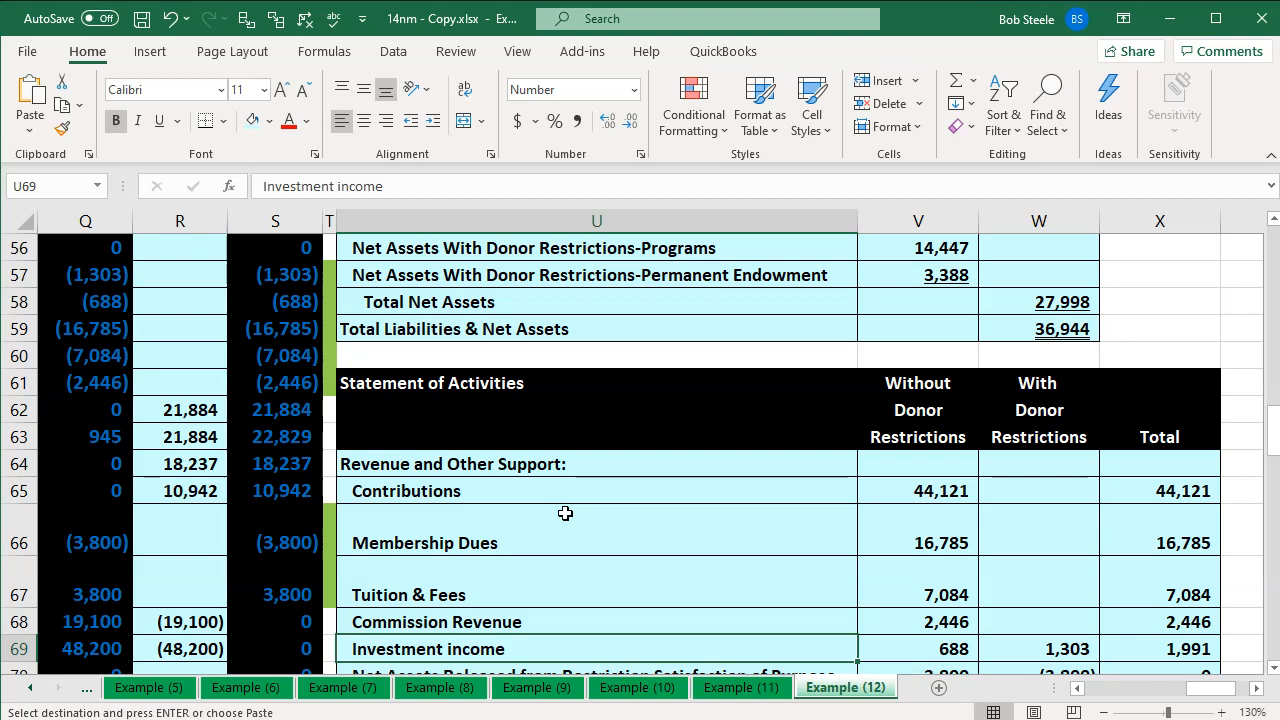
Examine the statement's sections from revenue down to the change in net assets, and its columns without and with donor restrictions and total.
{"action": "left_click", "coordinate": [557, 467]}
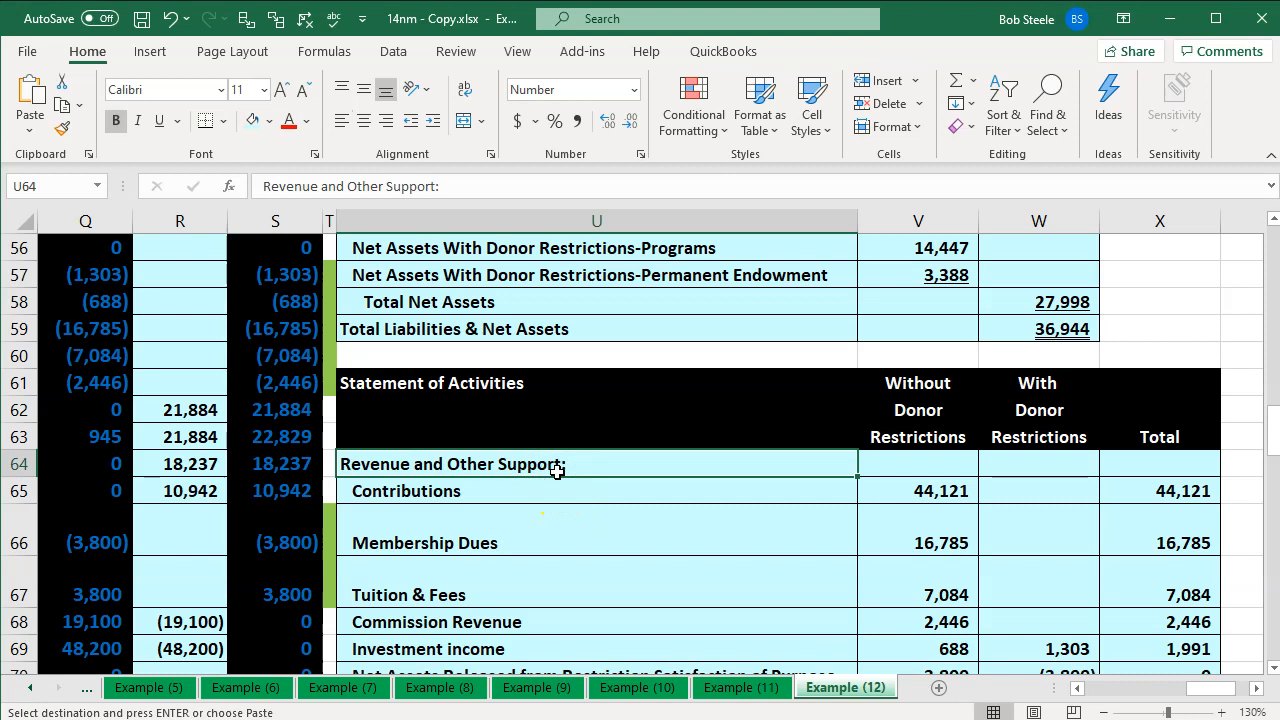
{"action": "scroll", "coordinate": [557, 472], "scroll_direction": "down", "scroll_amount": 3}
{"action": "left_click", "coordinate": [555, 530]}
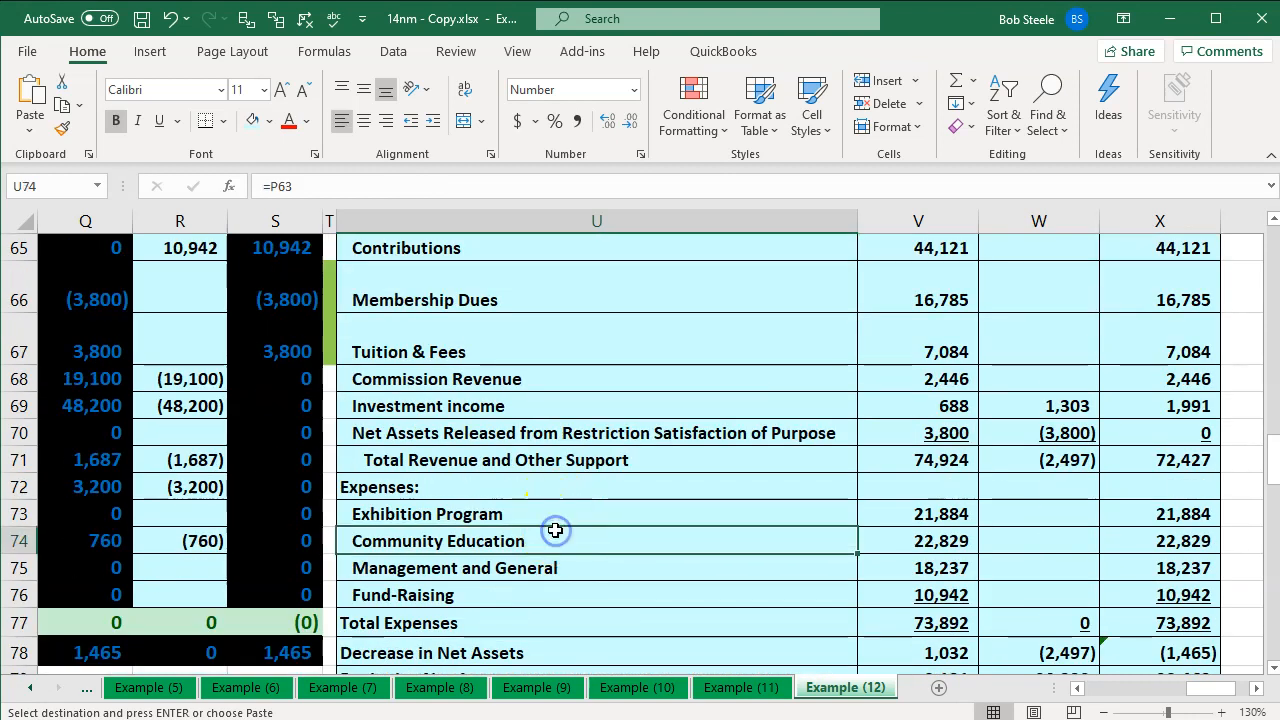
{"action": "scroll", "coordinate": [555, 530], "scroll_direction": "down", "scroll_amount": 1}
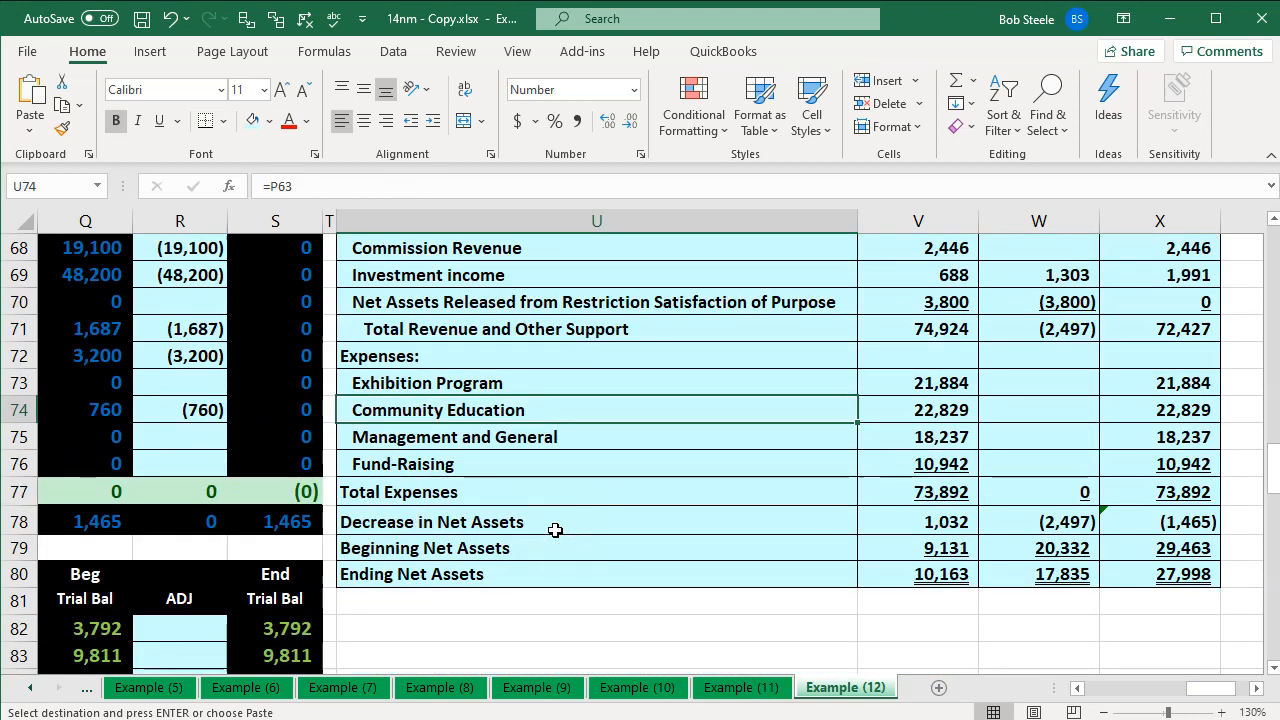
{"action": "left_click", "coordinate": [877, 524]}
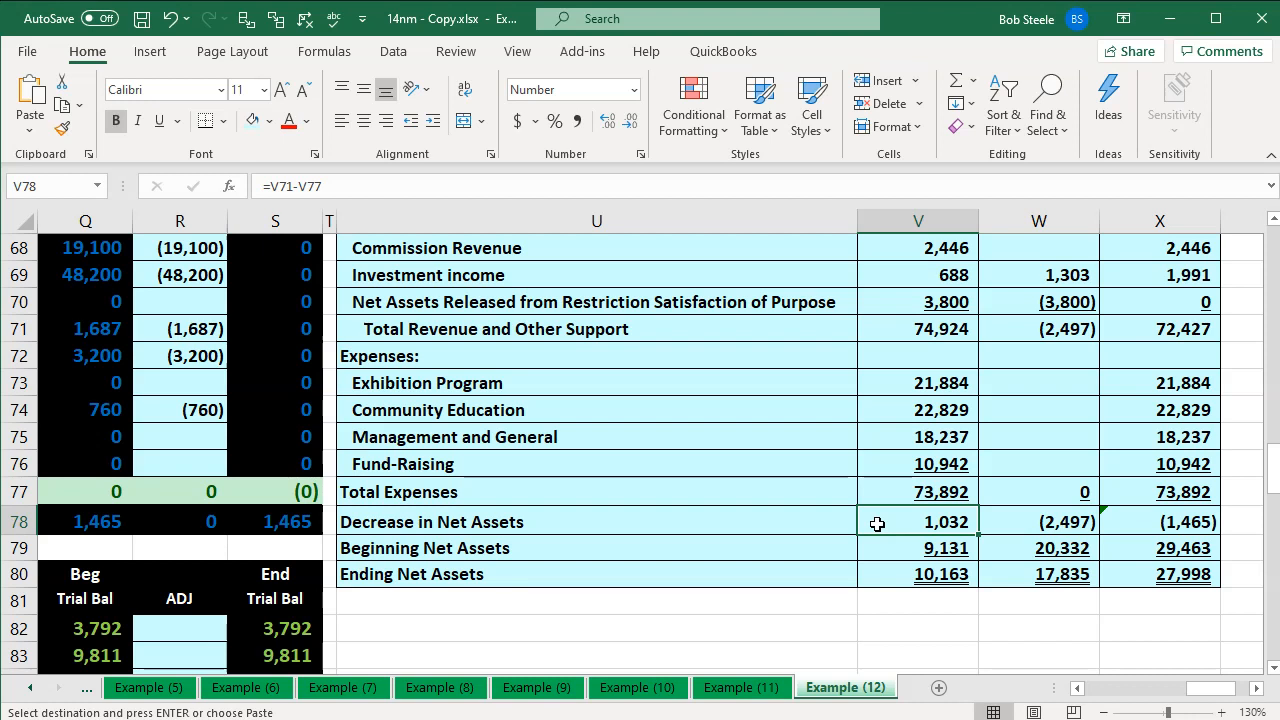
{"action": "scroll", "coordinate": [877, 524], "scroll_direction": "up", "scroll_amount": 3}
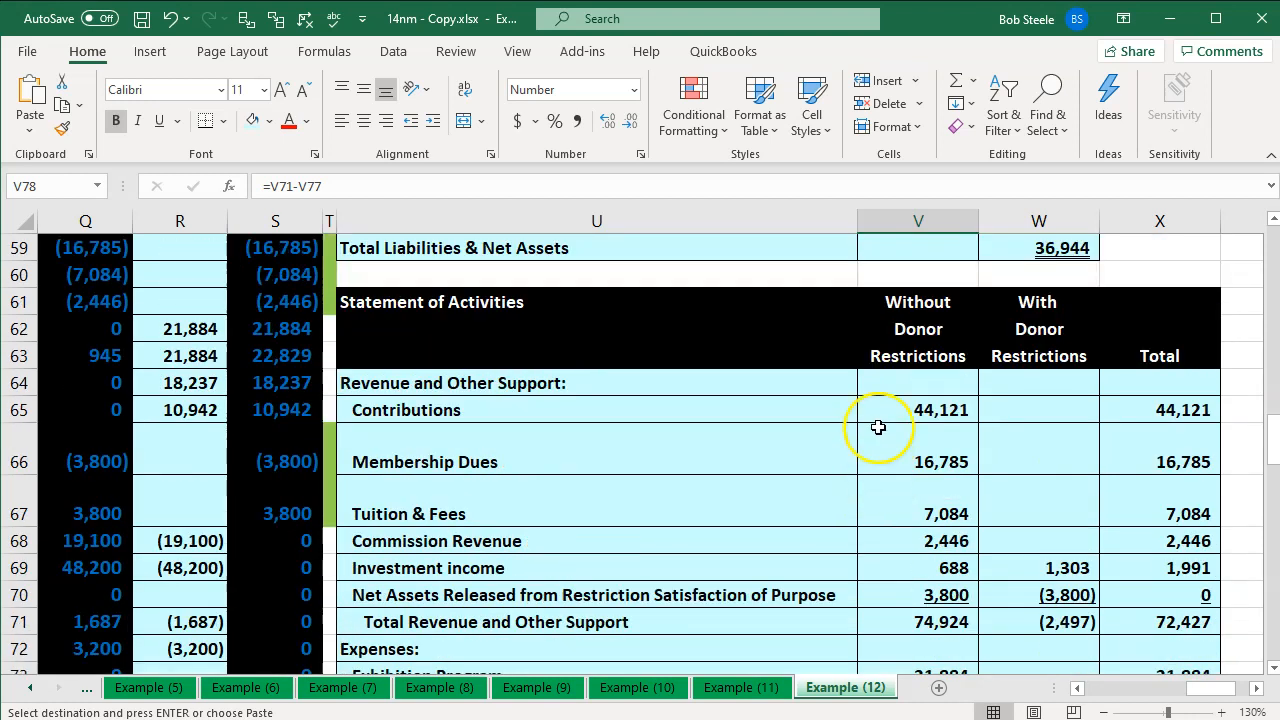
{"action": "left_click", "coordinate": [897, 307]}
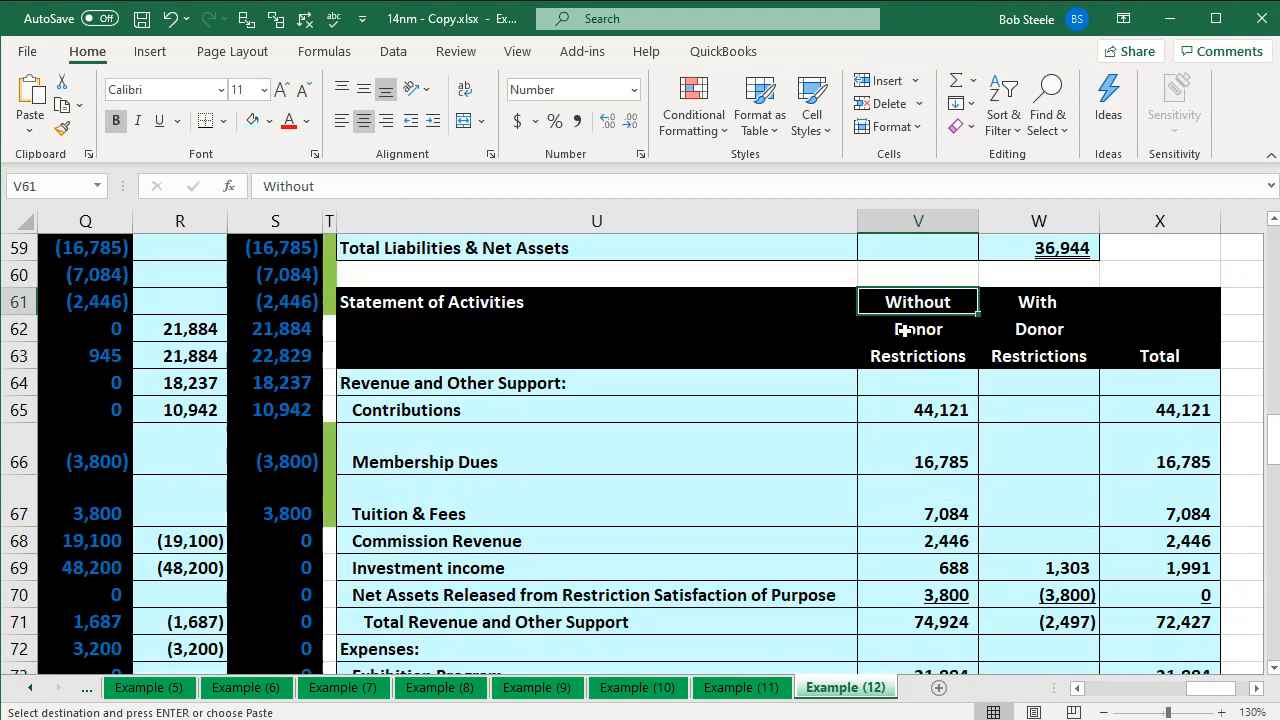
{"action": "left_click", "coordinate": [865, 496]}
{"action": "key", "text": "Right"}
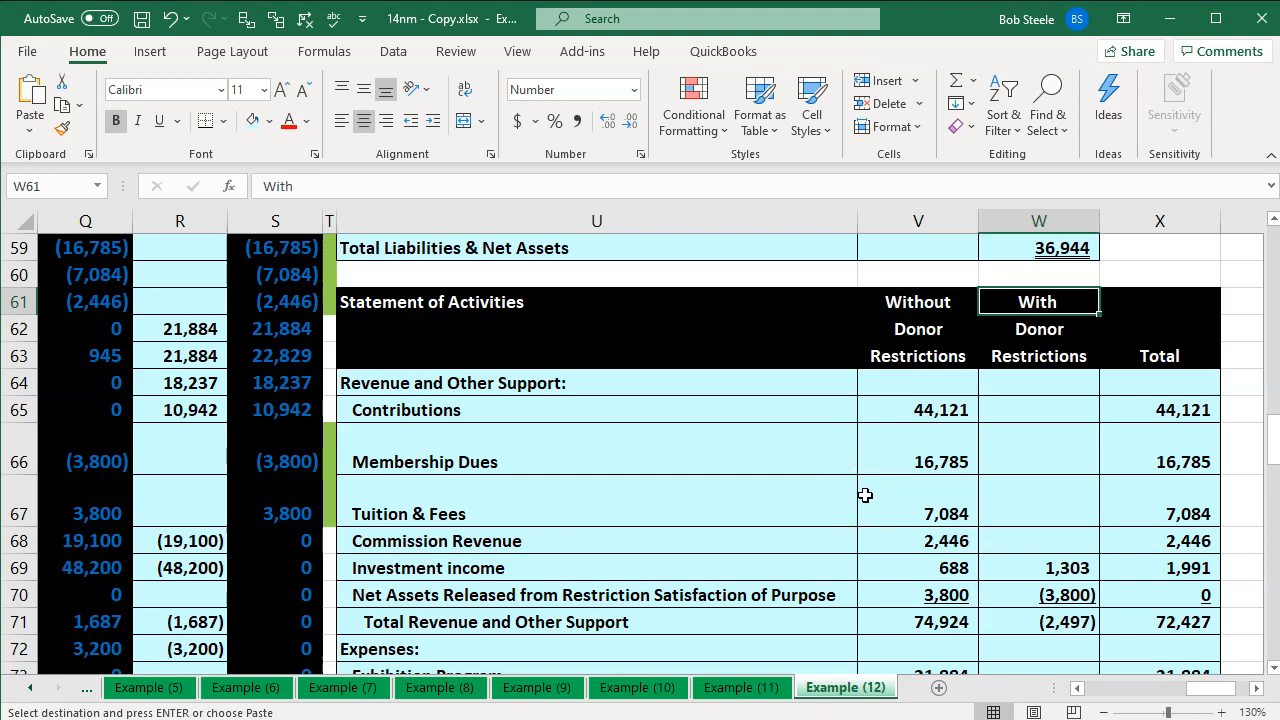
{"action": "key", "text": "Right"}
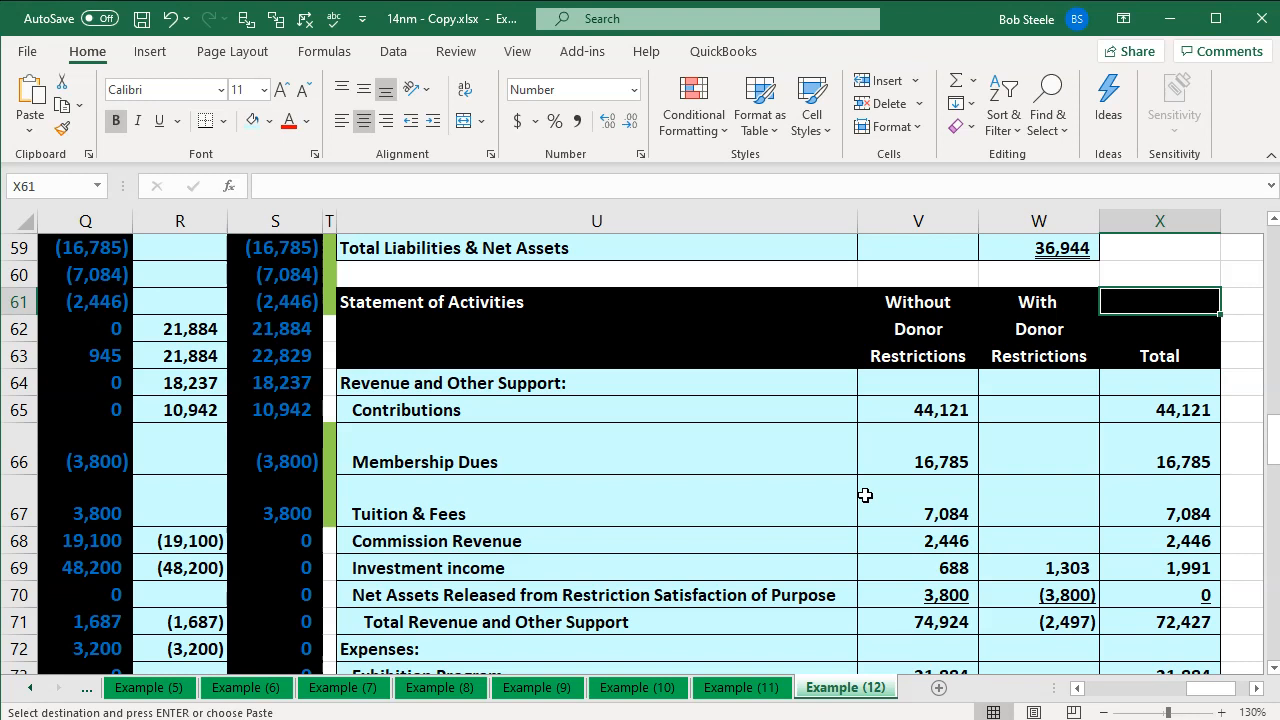
Examine the four functional expense lines, Exhibition Program through Fund-Raising, in the Statement of Activities.
{"action": "scroll", "coordinate": [865, 495], "scroll_direction": "down", "scroll_amount": 2}
{"action": "left_click_drag", "start_coordinate": [575, 516], "coordinate": [575, 587]}
{"action": "key", "text": "ctrl+v"}
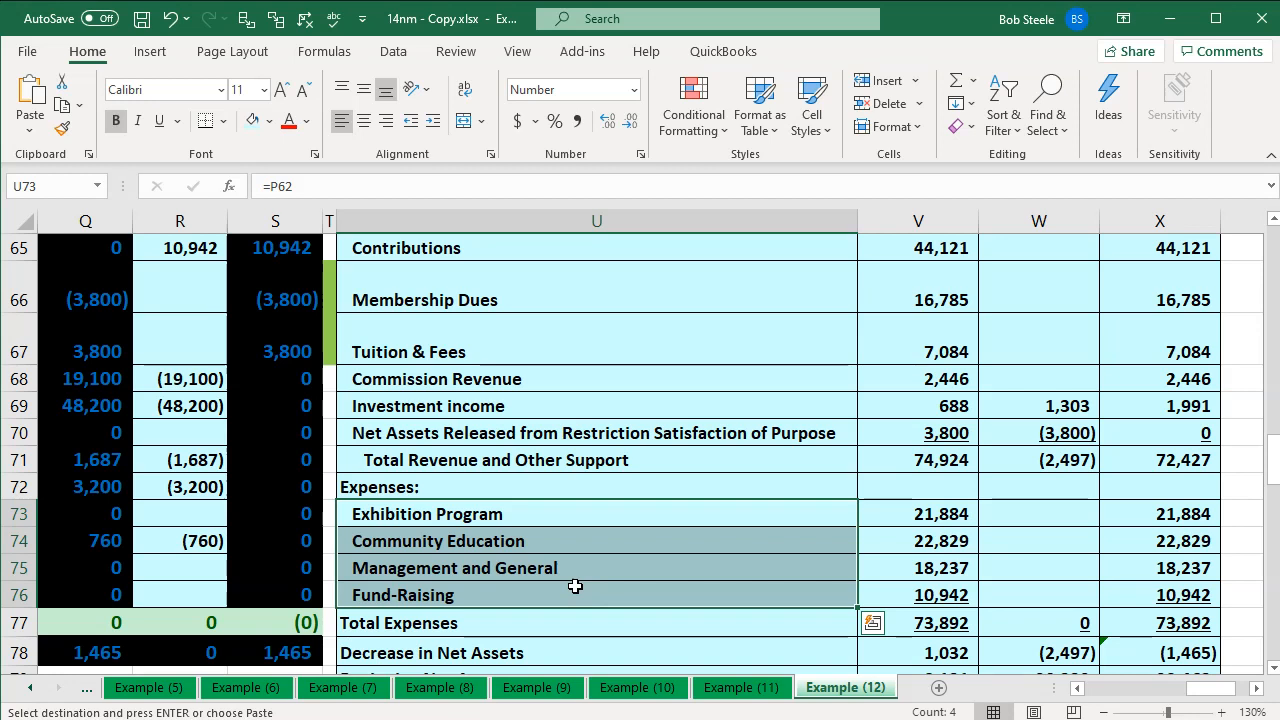
{"action": "scroll", "coordinate": [575, 586], "scroll_direction": "up", "scroll_amount": 1}
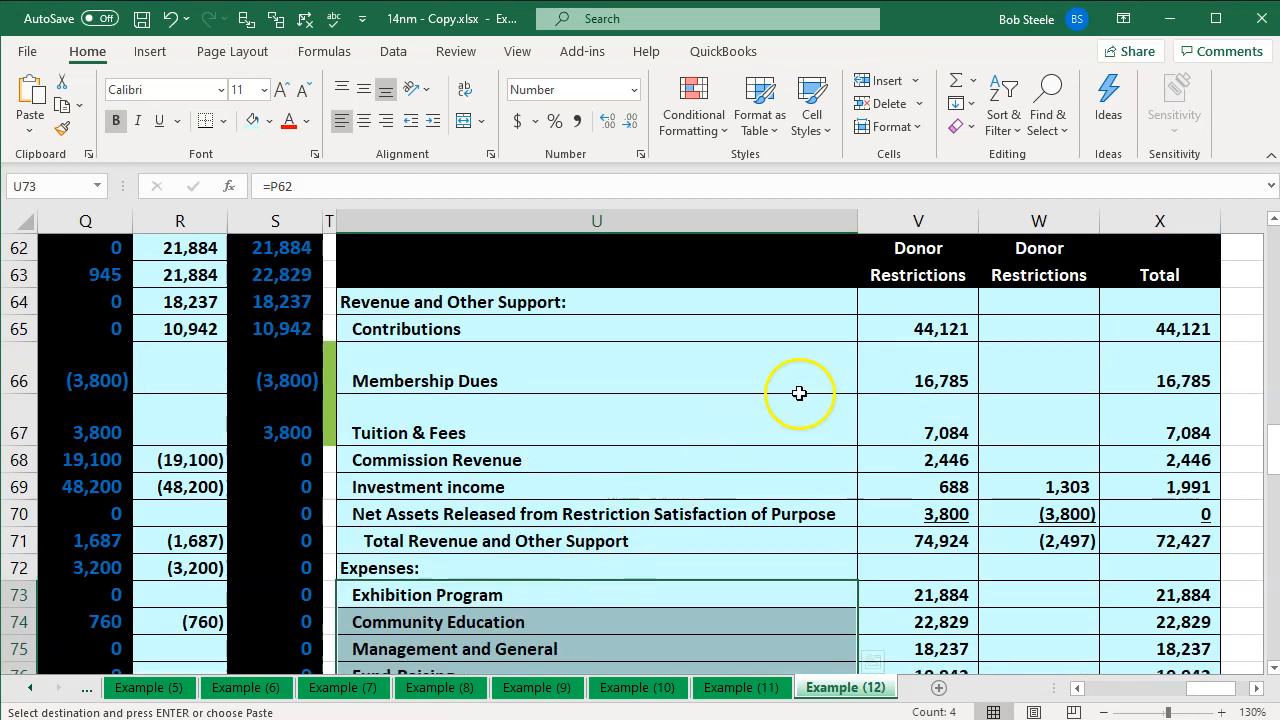
{"action": "scroll", "coordinate": [997, 343], "scroll_direction": "down", "scroll_amount": 1}
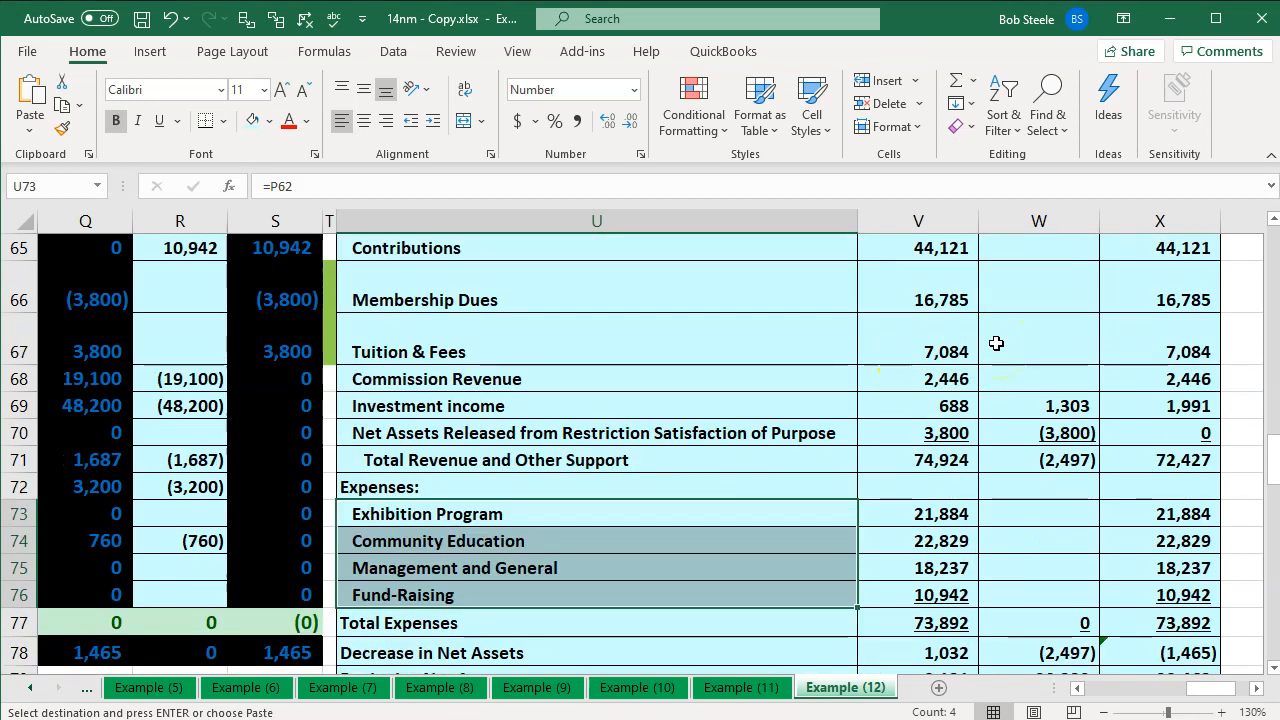
{"action": "left_click_drag", "start_coordinate": [590, 515], "coordinate": [591, 586]}
{"action": "key", "text": "ctrl+v"}
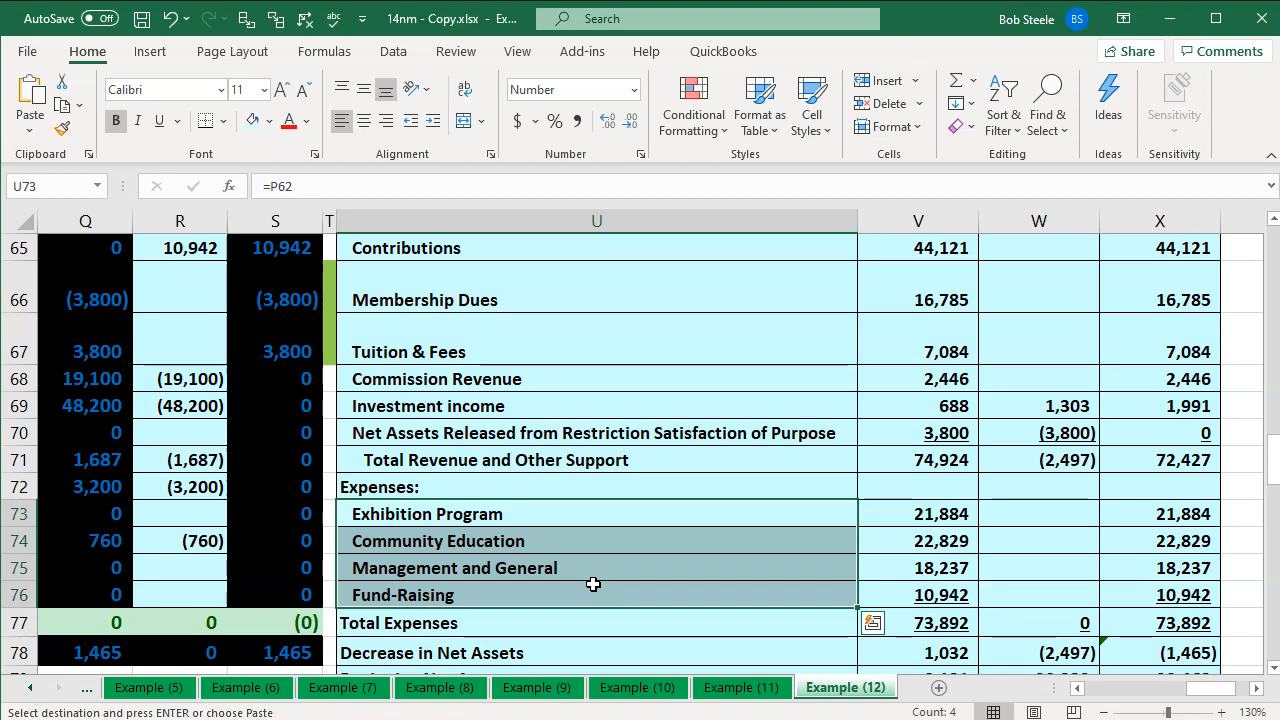
Review the expense allocation table that splits each natural expense across the programs, management and fund-raising.
{"action": "scroll", "coordinate": [593, 584], "scroll_direction": "up", "scroll_amount": 10}
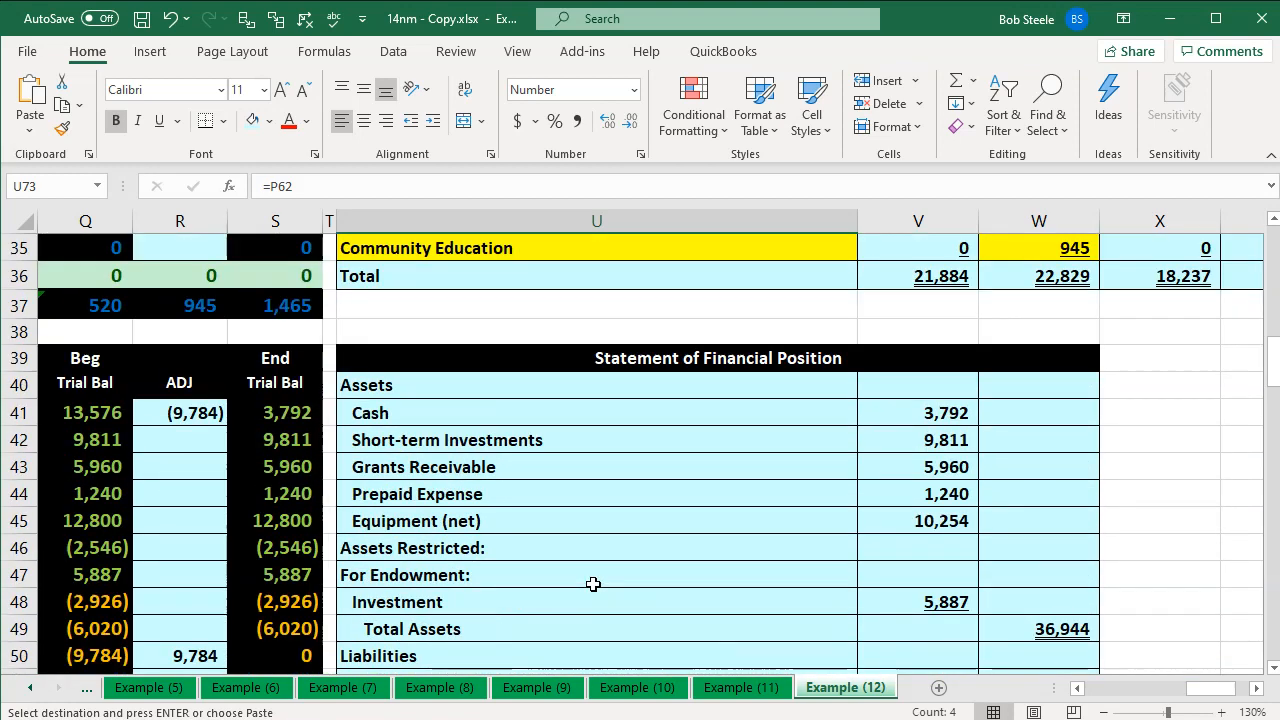
{"action": "scroll", "coordinate": [593, 584], "scroll_direction": "up", "scroll_amount": 5}
{"action": "scroll", "coordinate": [593, 584], "scroll_direction": "down", "scroll_amount": 1}
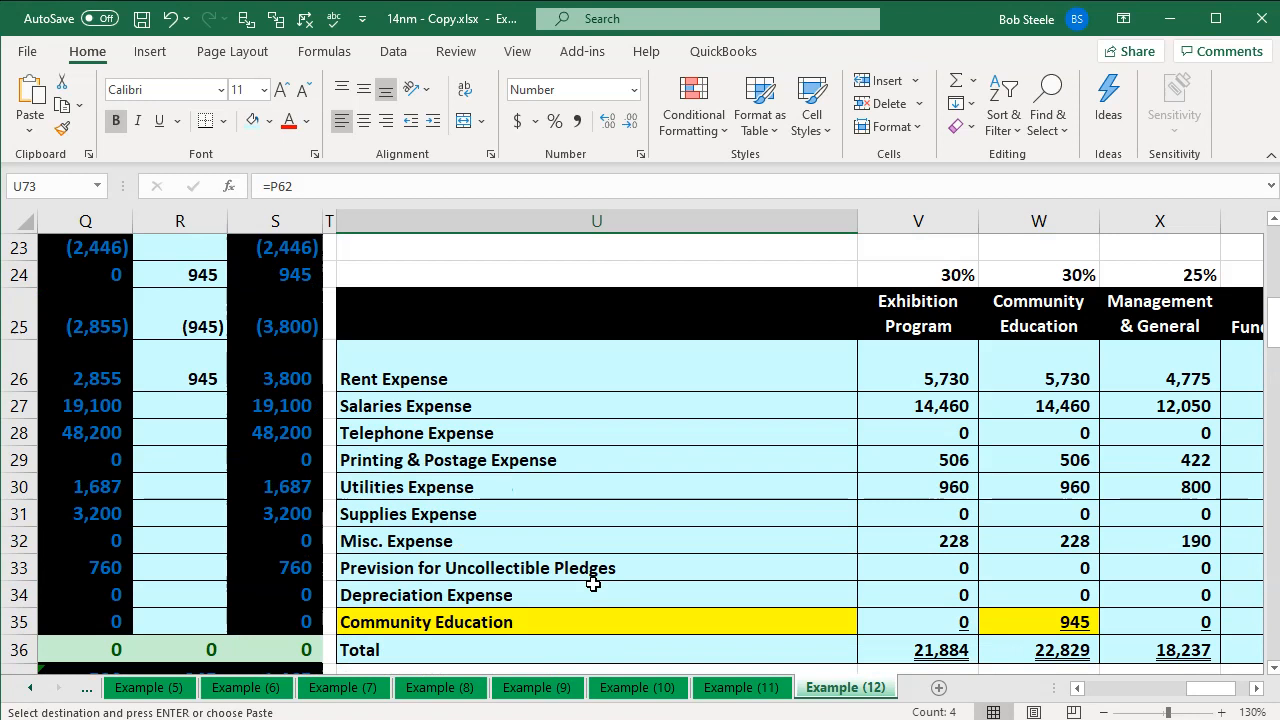
{"action": "left_click", "coordinate": [550, 433]}
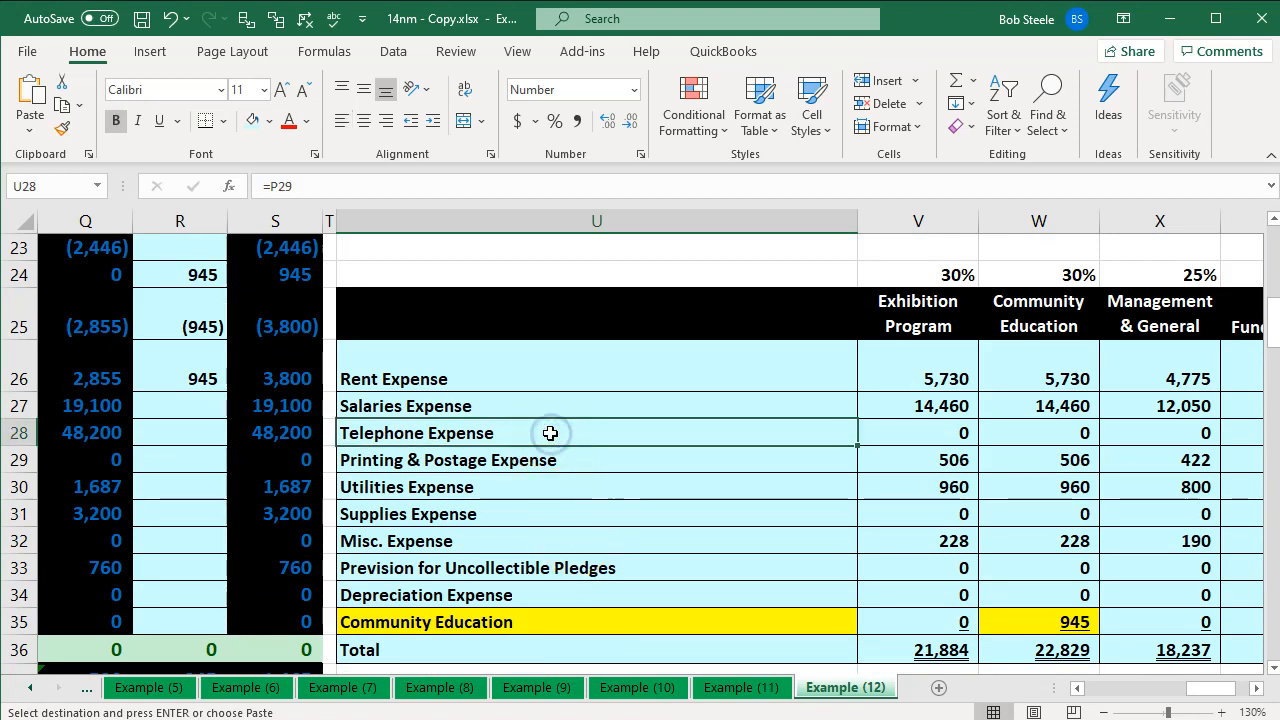
{"action": "key", "text": "Down"}
{"action": "key", "text": "Right"}
{"action": "key", "text": "Right"}
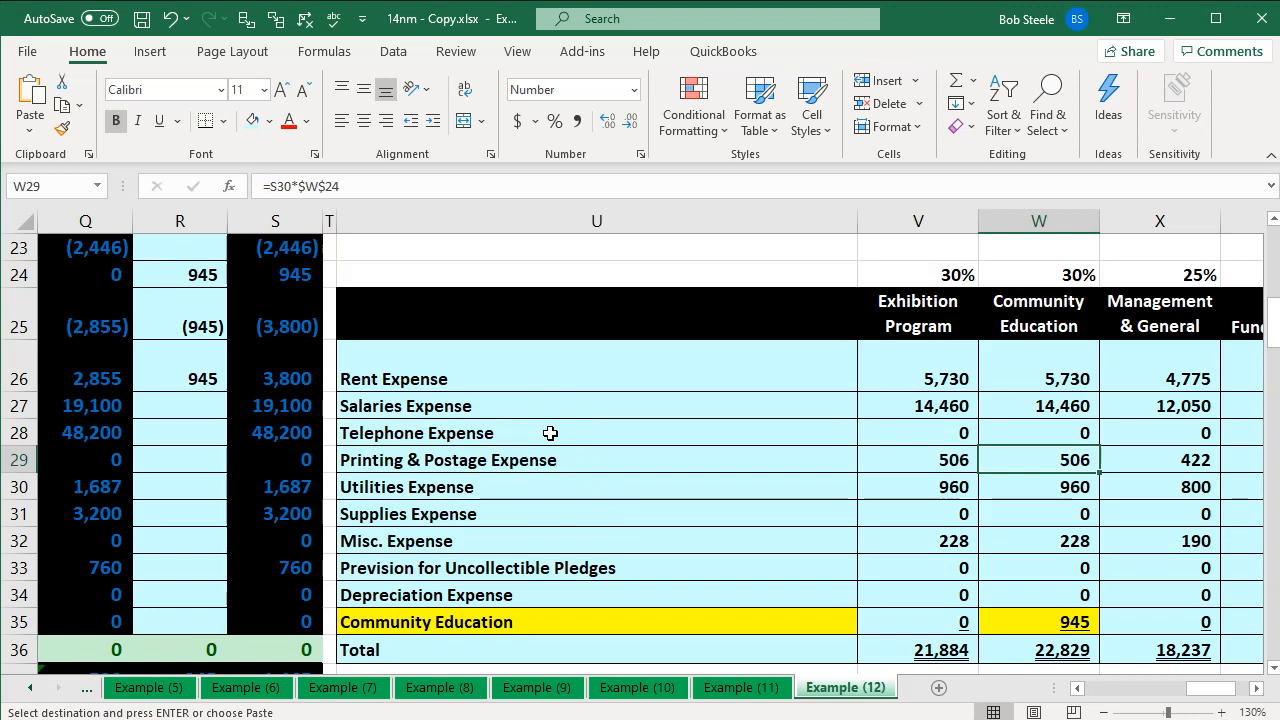
Review the assets, liabilities and net assets sections of the Statement of Financial Position.
{"action": "scroll", "coordinate": [550, 433], "scroll_direction": "down", "scroll_amount": 5}
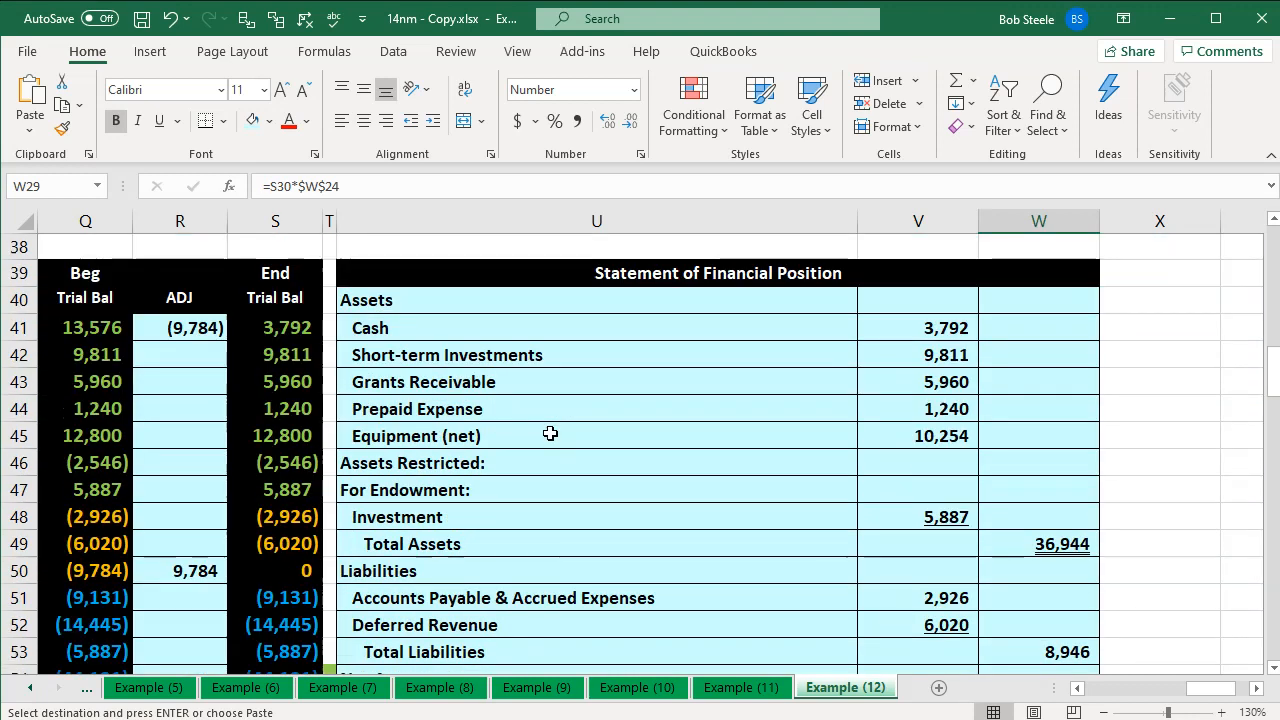
{"action": "scroll", "coordinate": [550, 433], "scroll_direction": "up", "scroll_amount": 4}
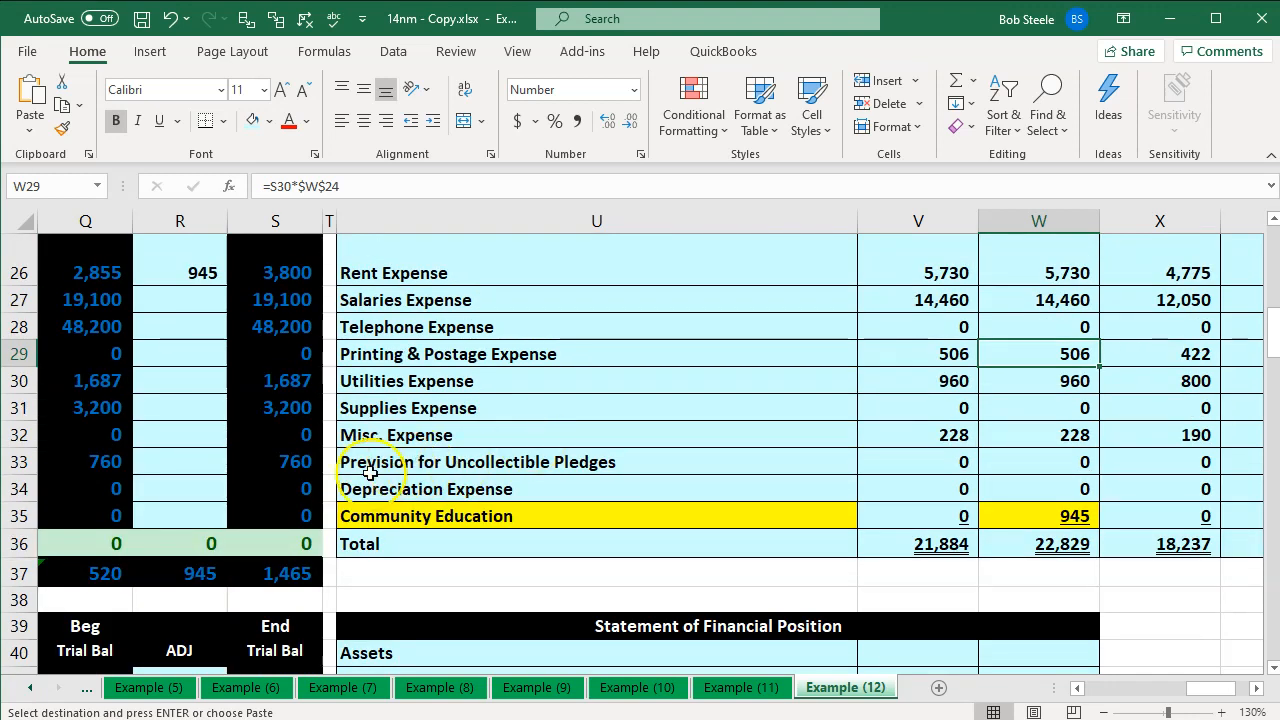
{"action": "scroll", "coordinate": [369, 474], "scroll_direction": "down", "scroll_amount": 5}
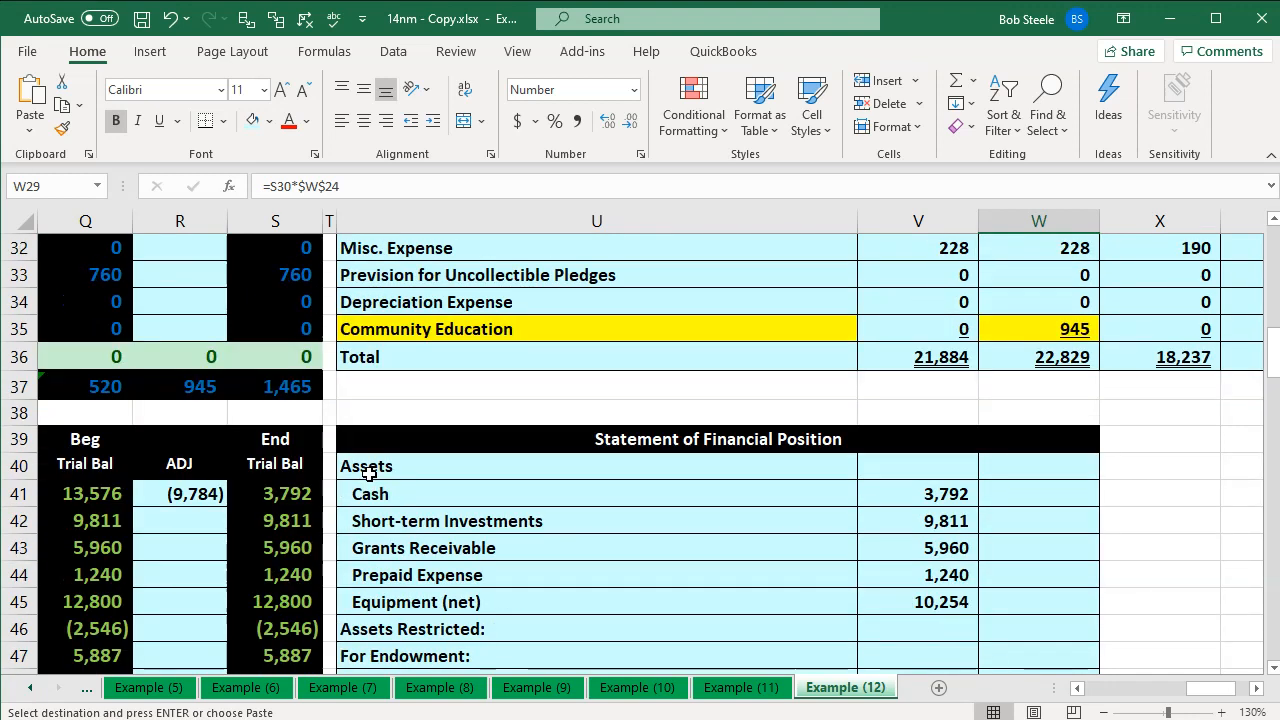
{"action": "scroll", "coordinate": [369, 474], "scroll_direction": "down", "scroll_amount": 1}
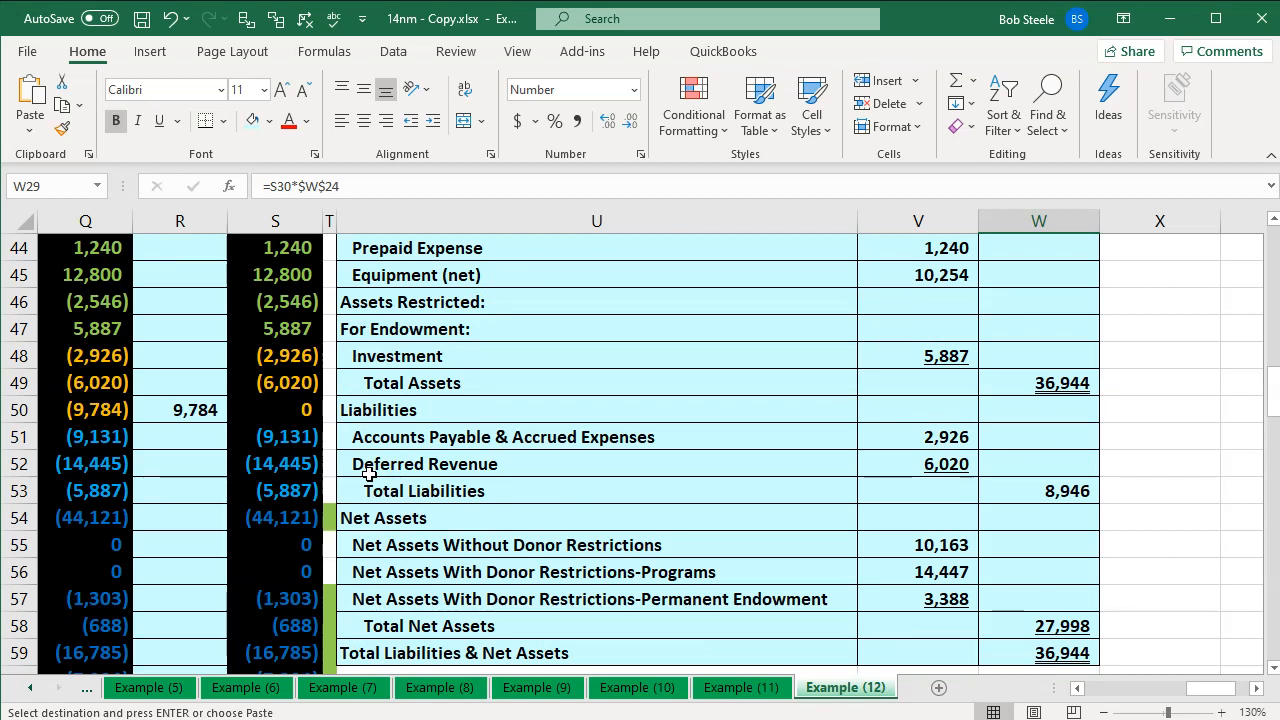
{"action": "left_click", "coordinate": [563, 460]}
{"action": "scroll", "coordinate": [563, 460], "scroll_direction": "up", "scroll_amount": 2}
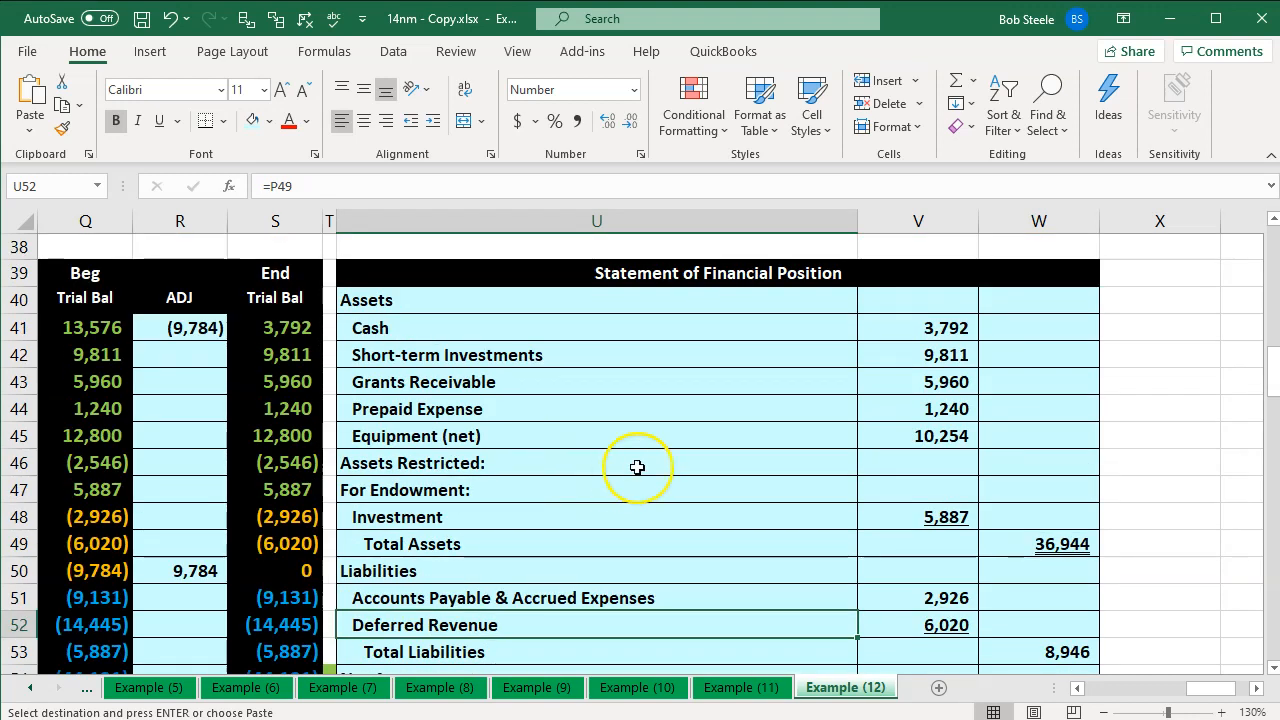
Compare the donor restriction column headings with the functional expense lines in the Statement of Activities.
{"action": "scroll", "coordinate": [637, 467], "scroll_direction": "down", "scroll_amount": 6}
{"action": "left_click_drag", "start_coordinate": [945, 432], "coordinate": [988, 428]}
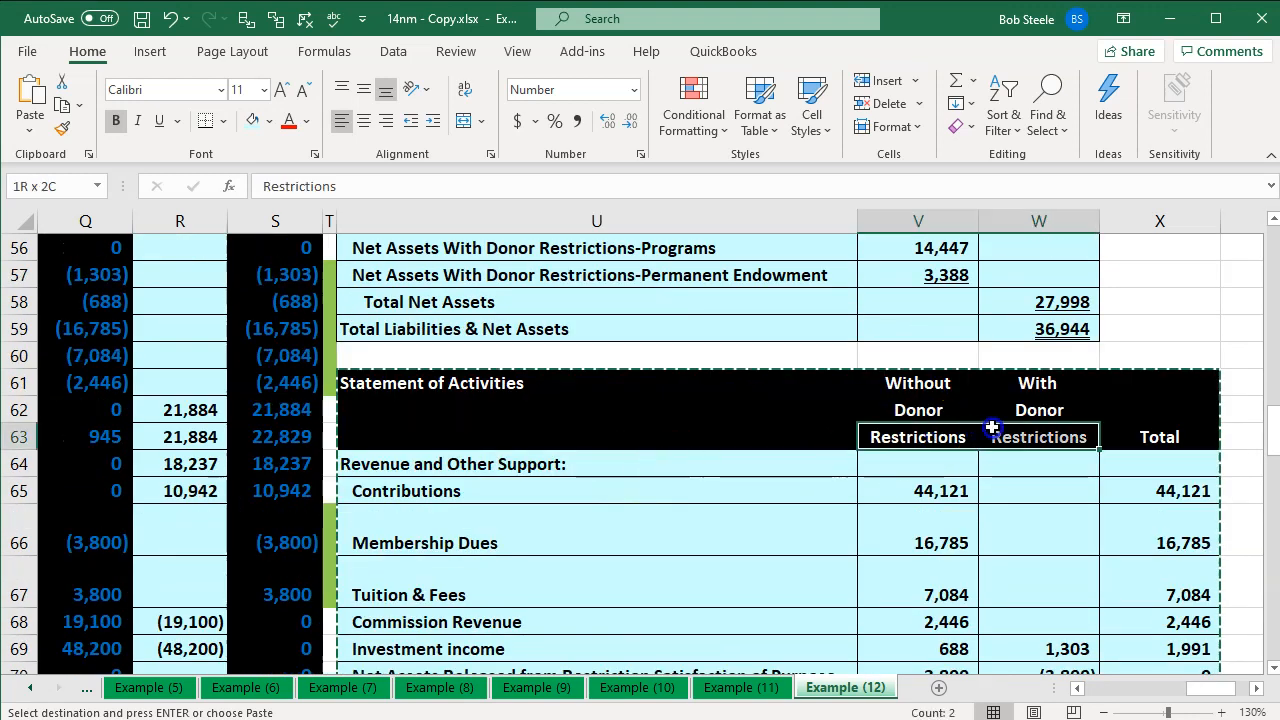
{"action": "key", "text": "ctrl+v"}
{"action": "scroll", "coordinate": [829, 591], "scroll_direction": "down", "scroll_amount": 2}
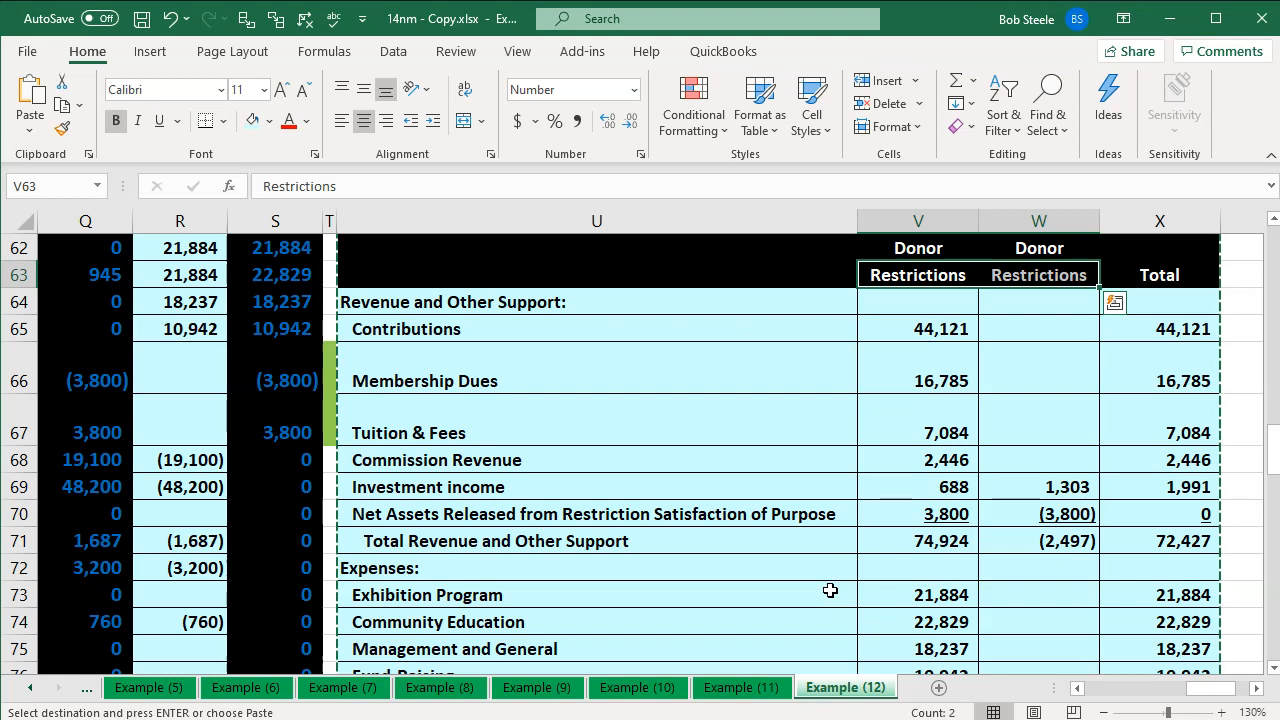
{"action": "left_click", "coordinate": [830, 591]}
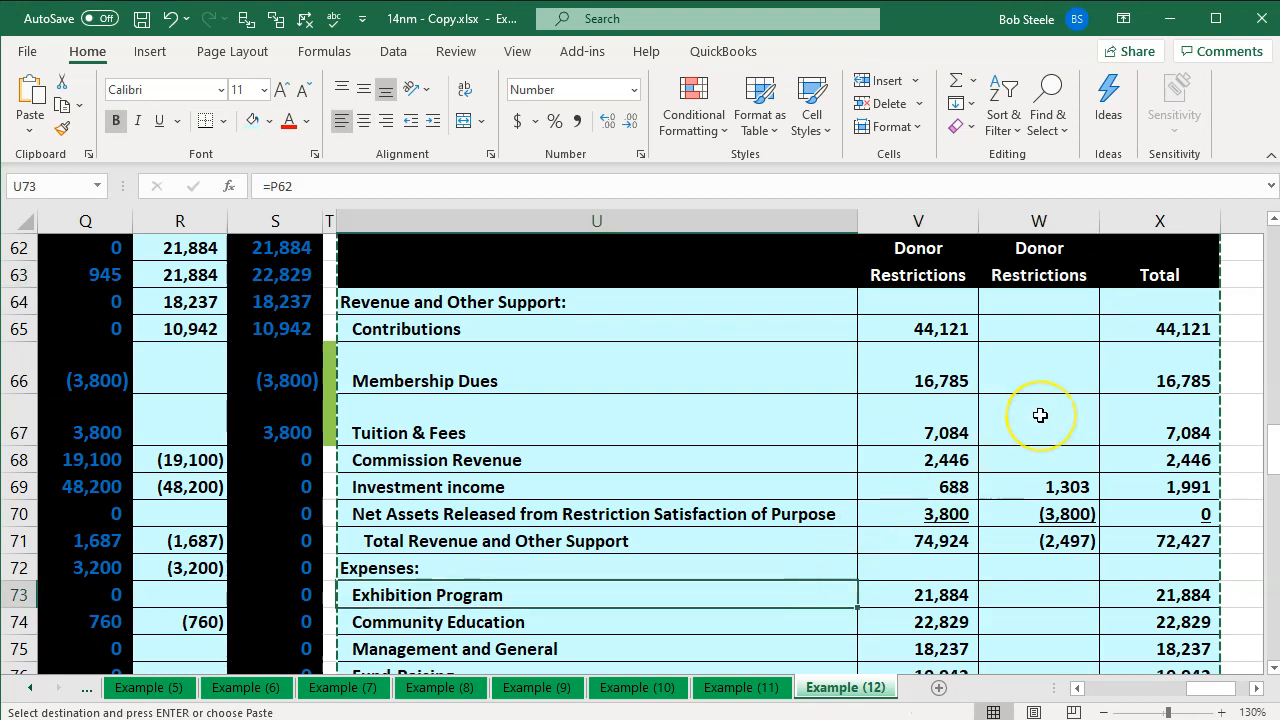
{"action": "left_click", "coordinate": [1040, 278]}
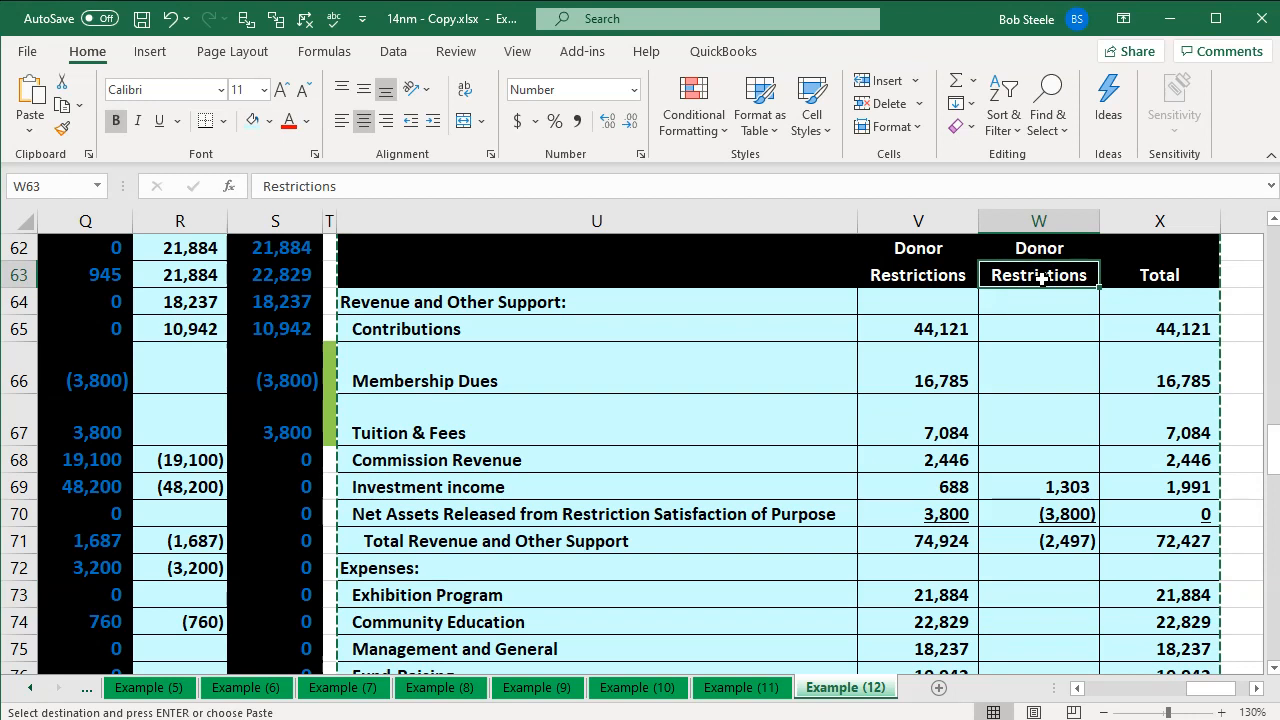
{"action": "scroll", "coordinate": [700, 375], "scroll_direction": "up", "scroll_amount": 1}
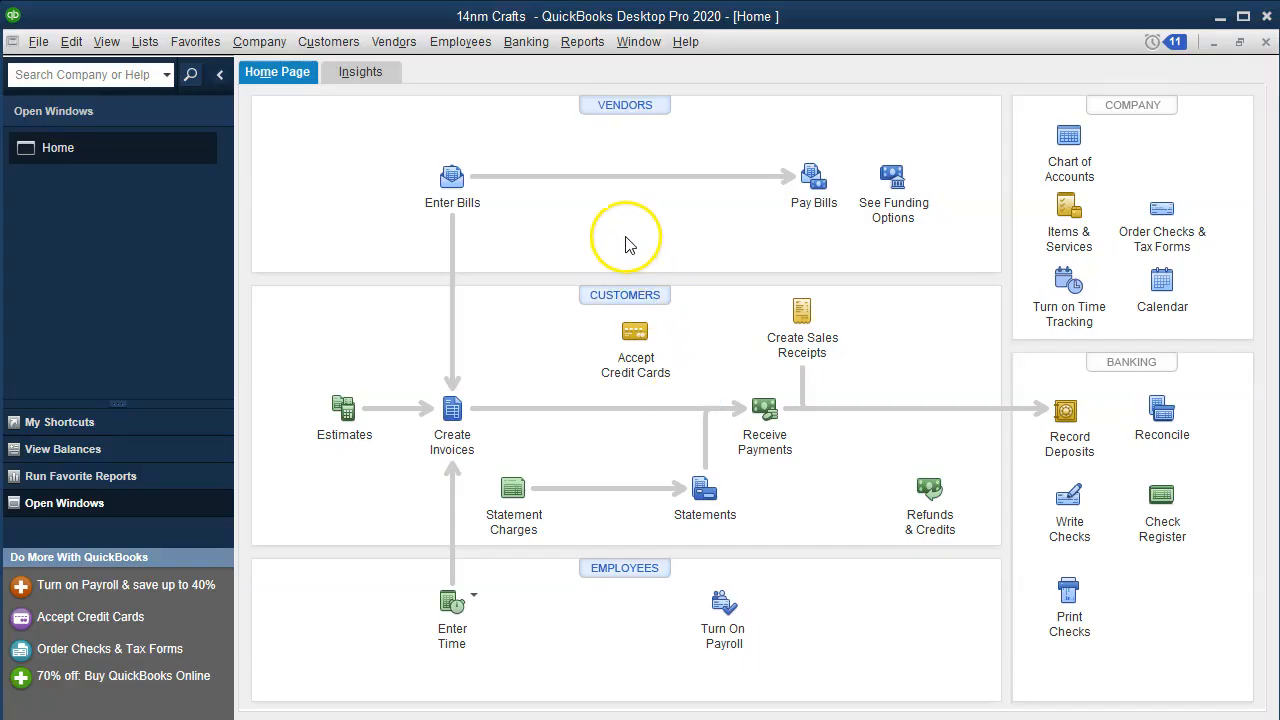
Switch to QuickBooks and open the Profit & Loss by Class report.
{"action": "left_click", "coordinate": [584, 43]}
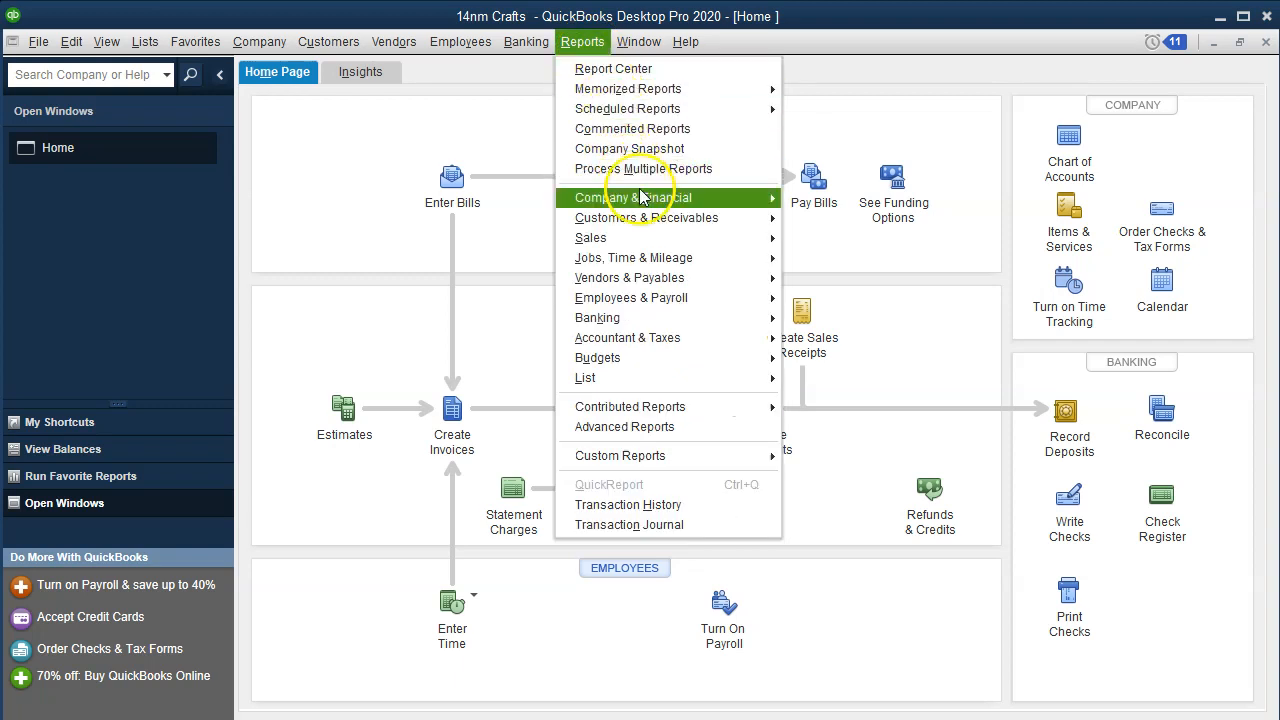
{"action": "mouse_move", "coordinate": [640, 199]}
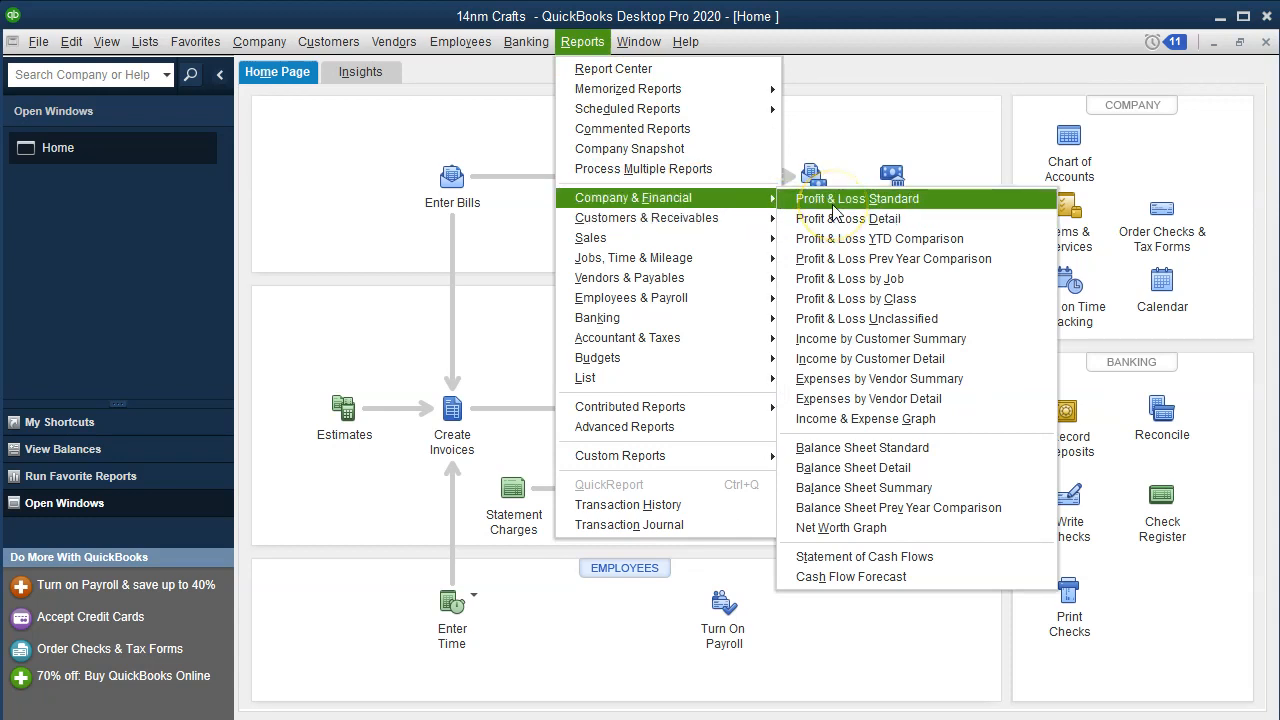
{"action": "left_click", "coordinate": [925, 309]}
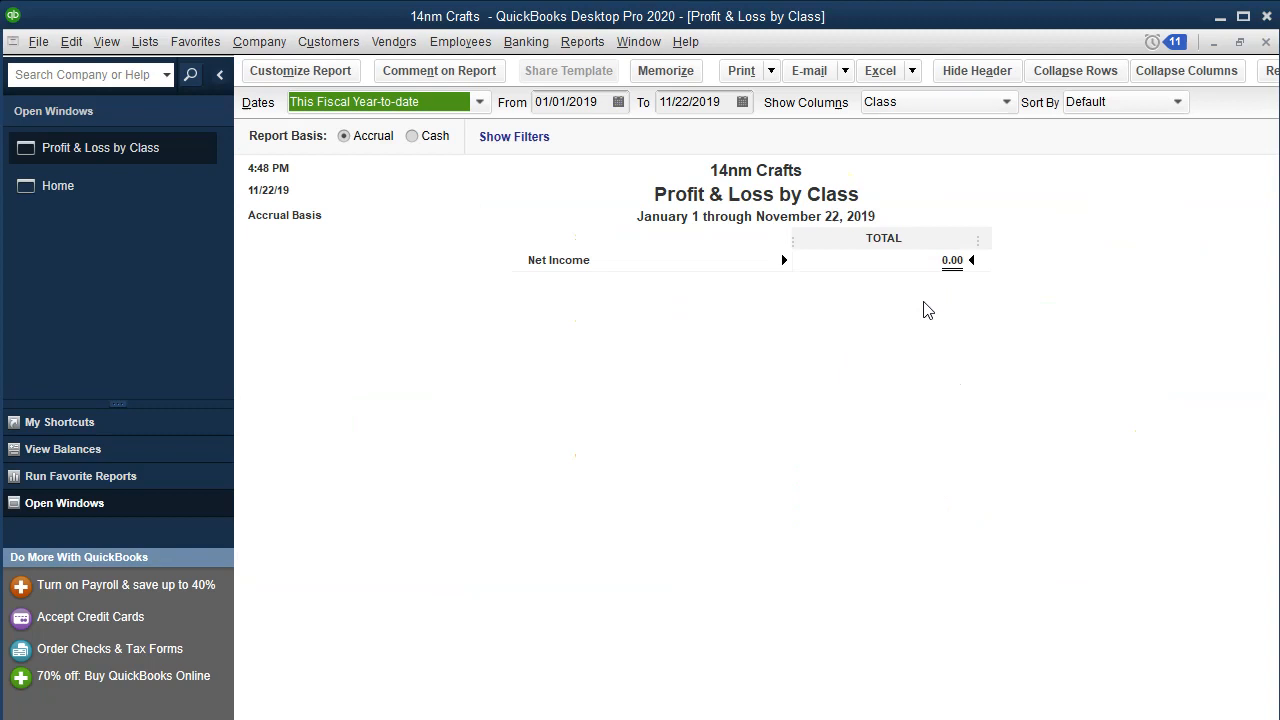
Set the Profit & Loss by Class report's date range from 01/01/2020 to 12/31/2020.
{"action": "key", "text": "Tab"}
{"action": "type", "text": "0"}
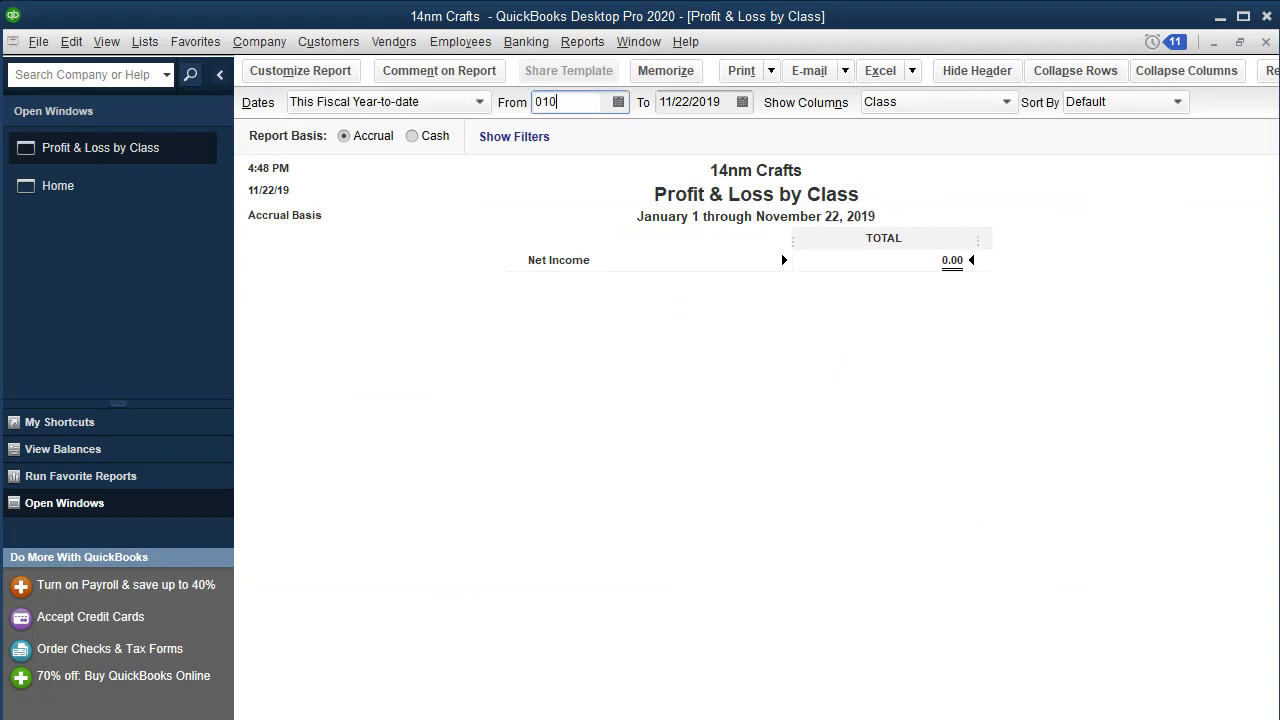
{"action": "type", "text": "1/01/20"}
{"action": "key", "text": "Tab"}
{"action": "type", "text": "123120"}
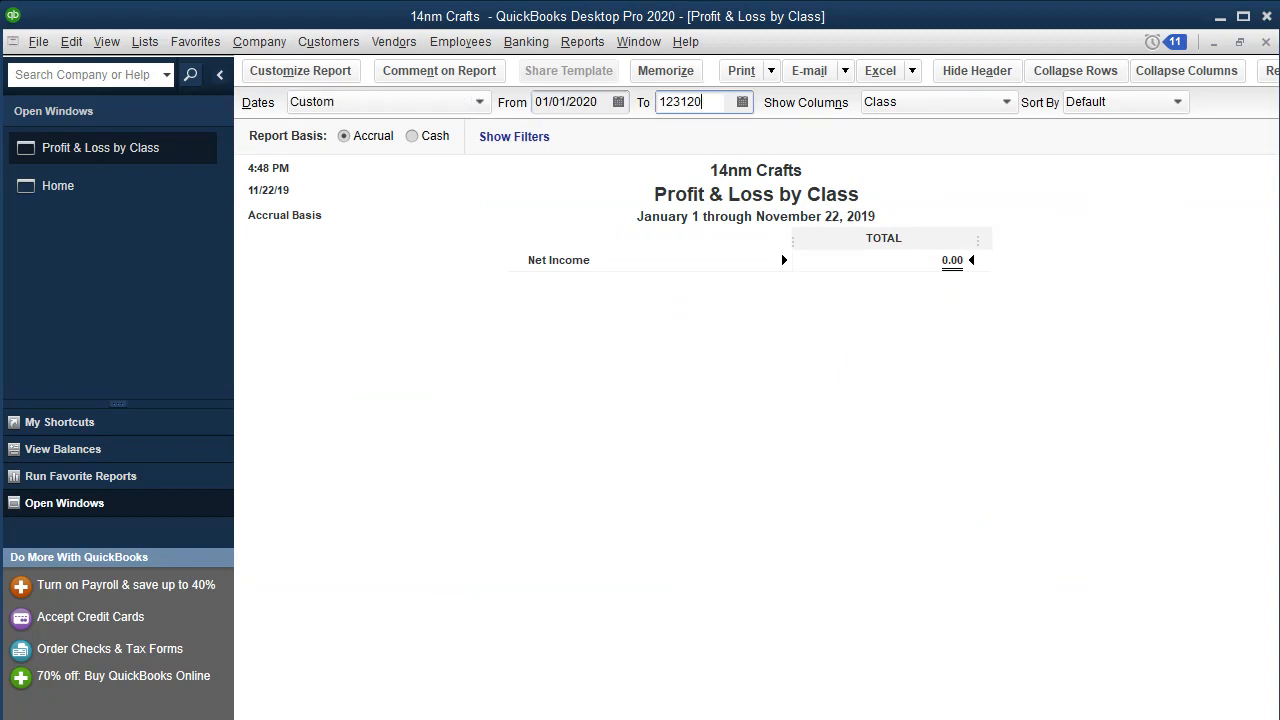
{"action": "key", "text": "Tab"}
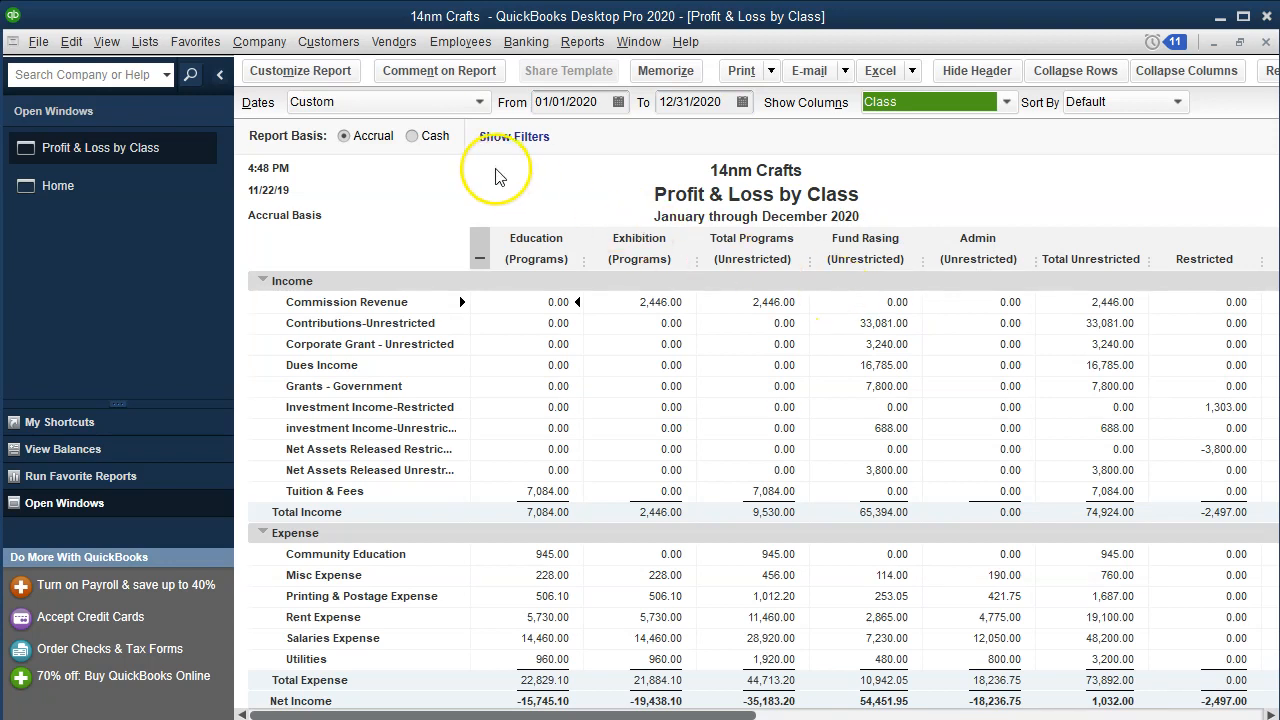
Customize the report to use font size 11 for the column labels and all related fonts.
{"action": "left_click", "coordinate": [303, 71]}
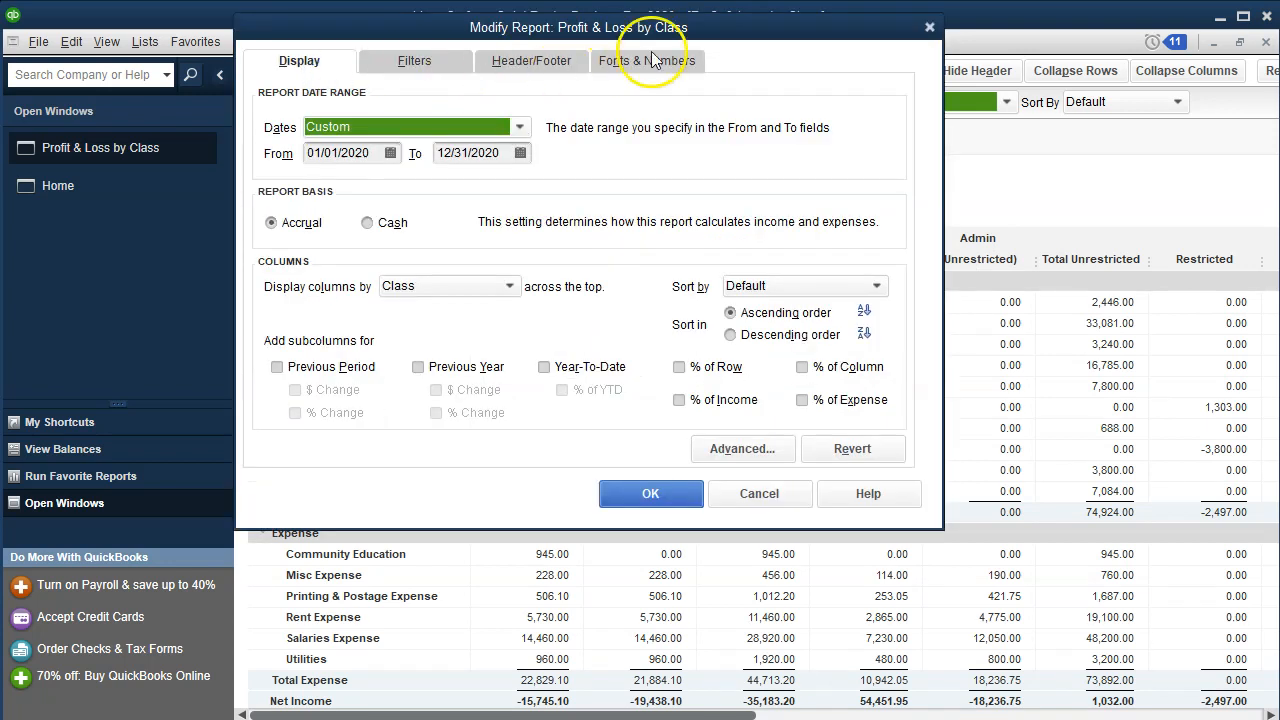
{"action": "left_click", "coordinate": [652, 60]}
{"action": "left_click", "coordinate": [535, 335]}
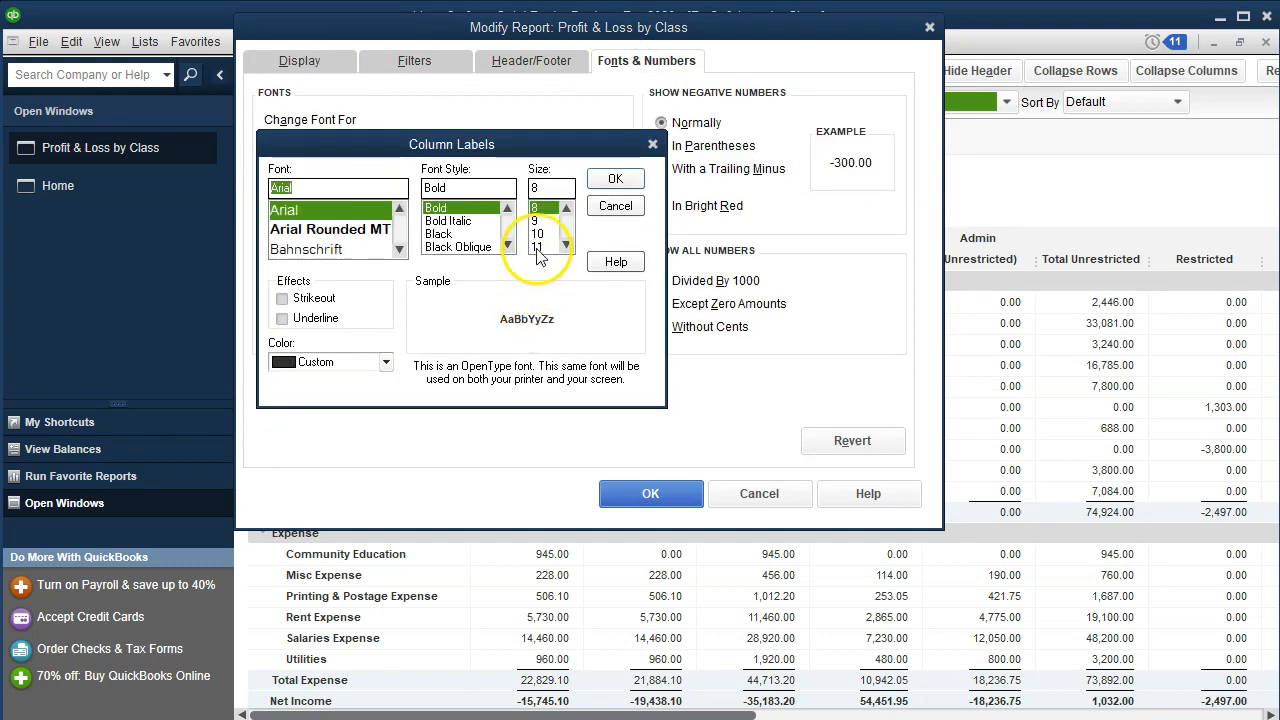
{"action": "left_click", "coordinate": [538, 247]}
{"action": "left_click", "coordinate": [560, 158]}
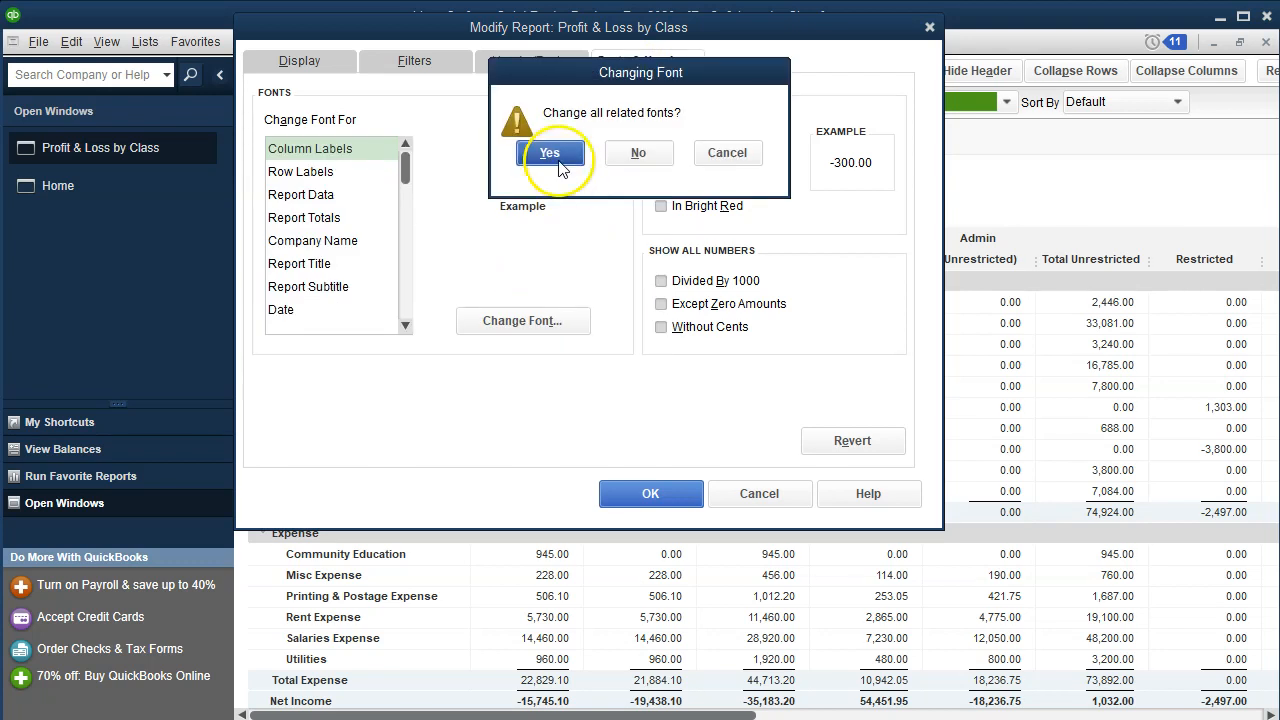
{"action": "left_click", "coordinate": [655, 492]}
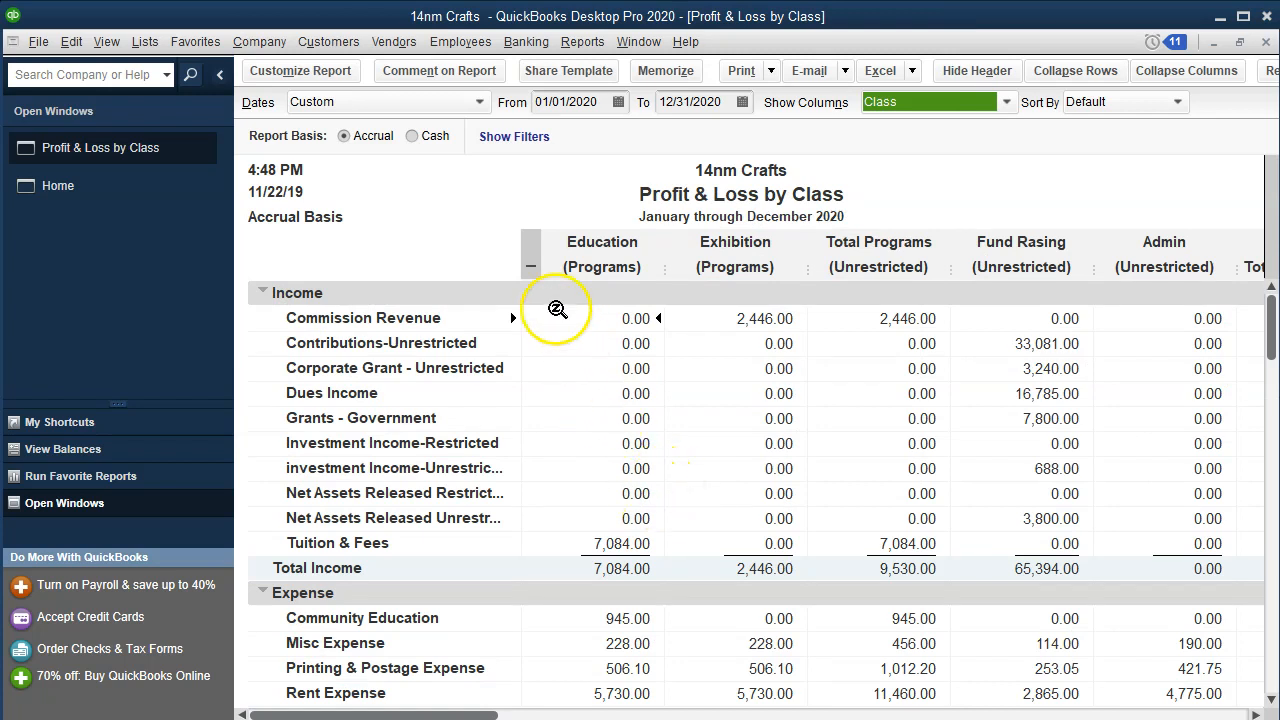
Collapse the report's subclass columns and compare it with the functional expense lines in the Excel Statement of Activities.
{"action": "left_click", "coordinate": [531, 266]}
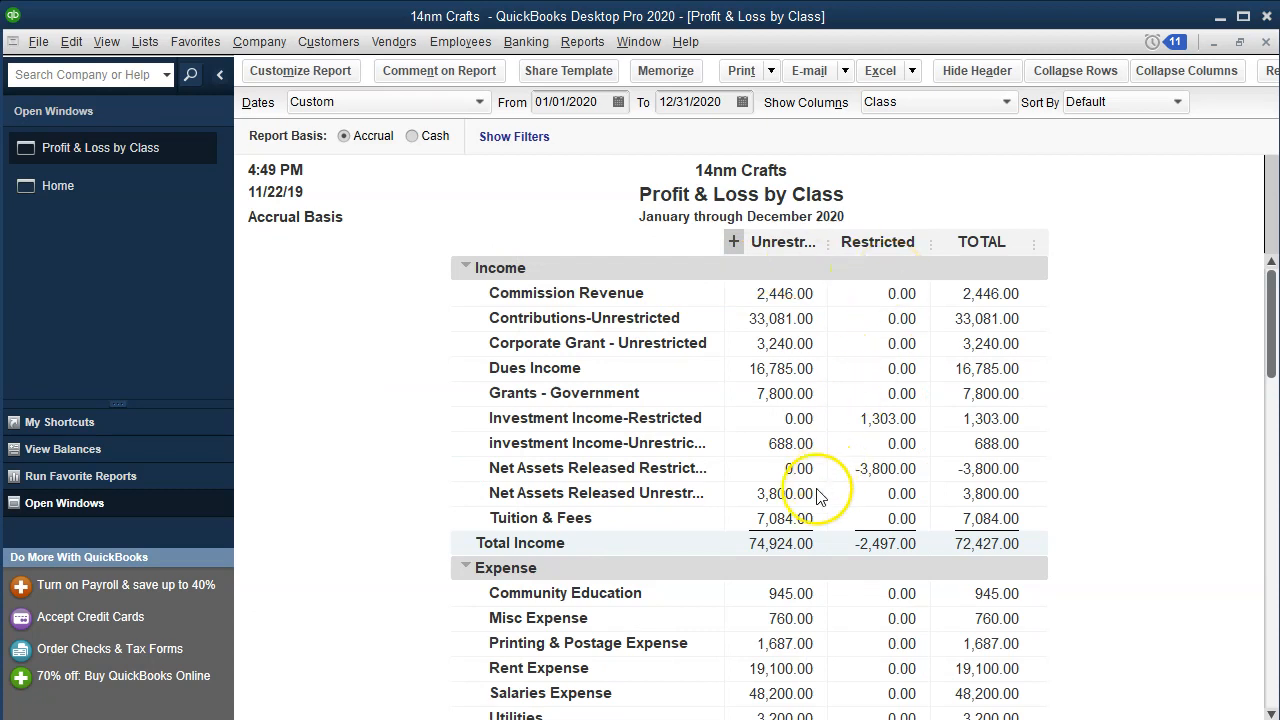
{"action": "key", "text": "alt+Tab"}
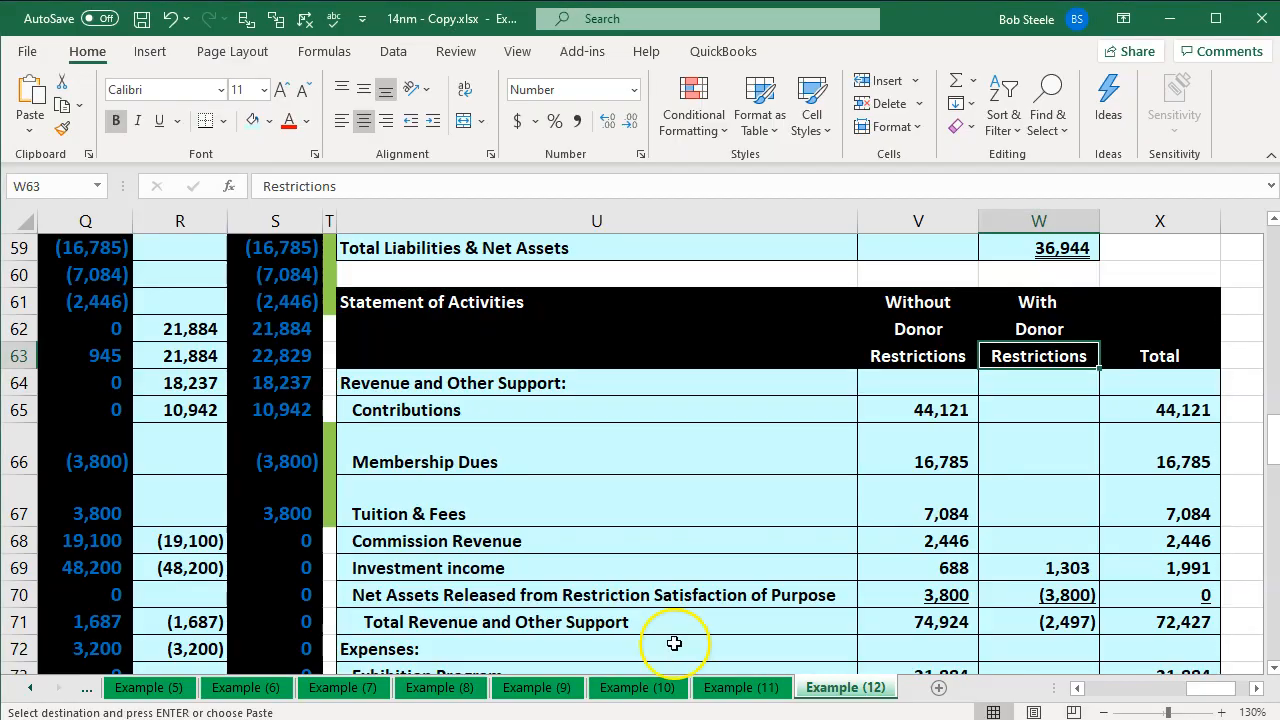
{"action": "scroll", "coordinate": [670, 640], "scroll_direction": "down", "scroll_amount": 1}
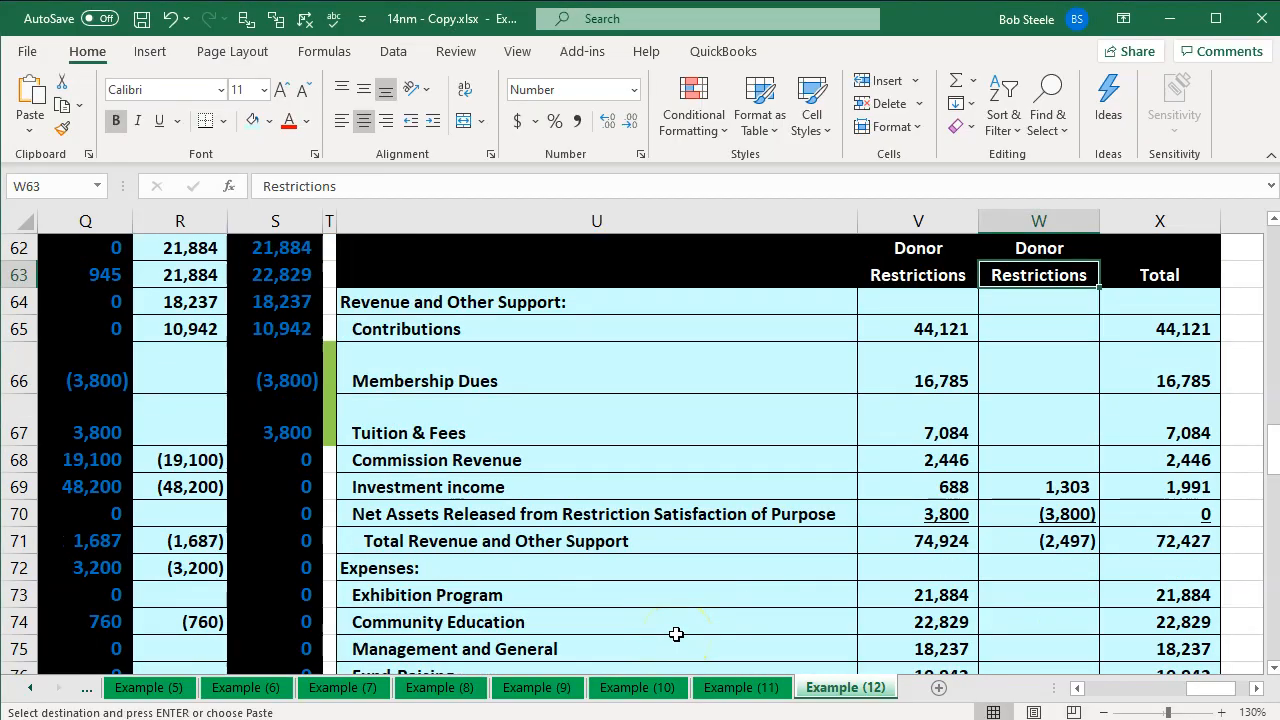
{"action": "scroll", "coordinate": [676, 634], "scroll_direction": "up", "scroll_amount": 1}
{"action": "scroll", "coordinate": [676, 634], "scroll_direction": "down", "scroll_amount": 2}
{"action": "left_click_drag", "start_coordinate": [592, 516], "coordinate": [598, 584]}
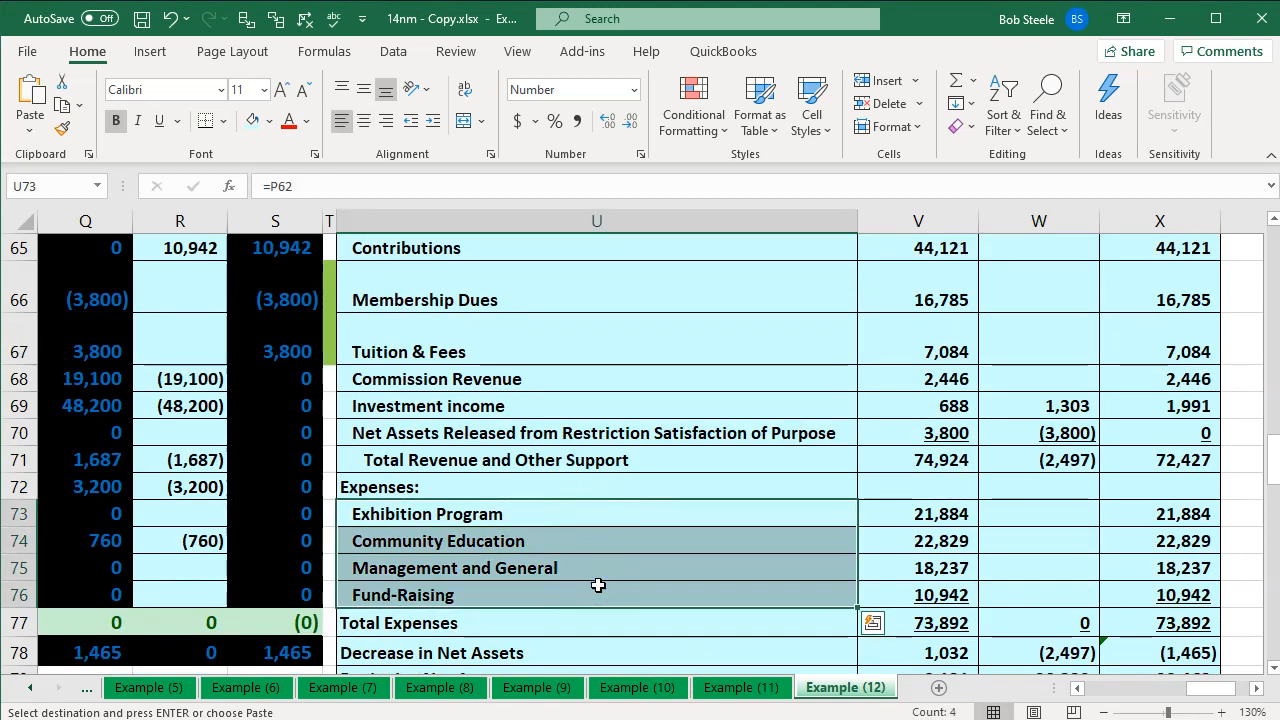
Switch back to QuickBooks and examine the expense section with the subclass columns expanded and collapsed.
{"action": "left_click", "coordinate": [700, 719]}
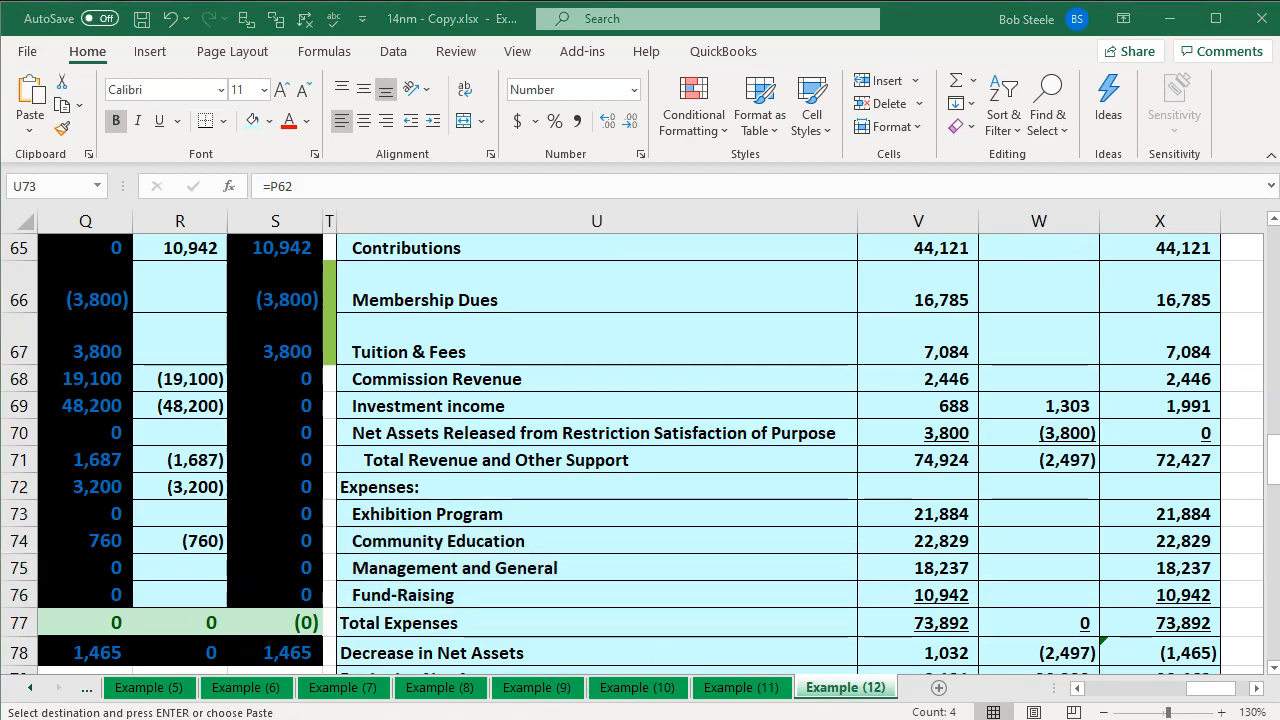
{"action": "scroll", "coordinate": [771, 553], "scroll_direction": "down", "scroll_amount": 1}
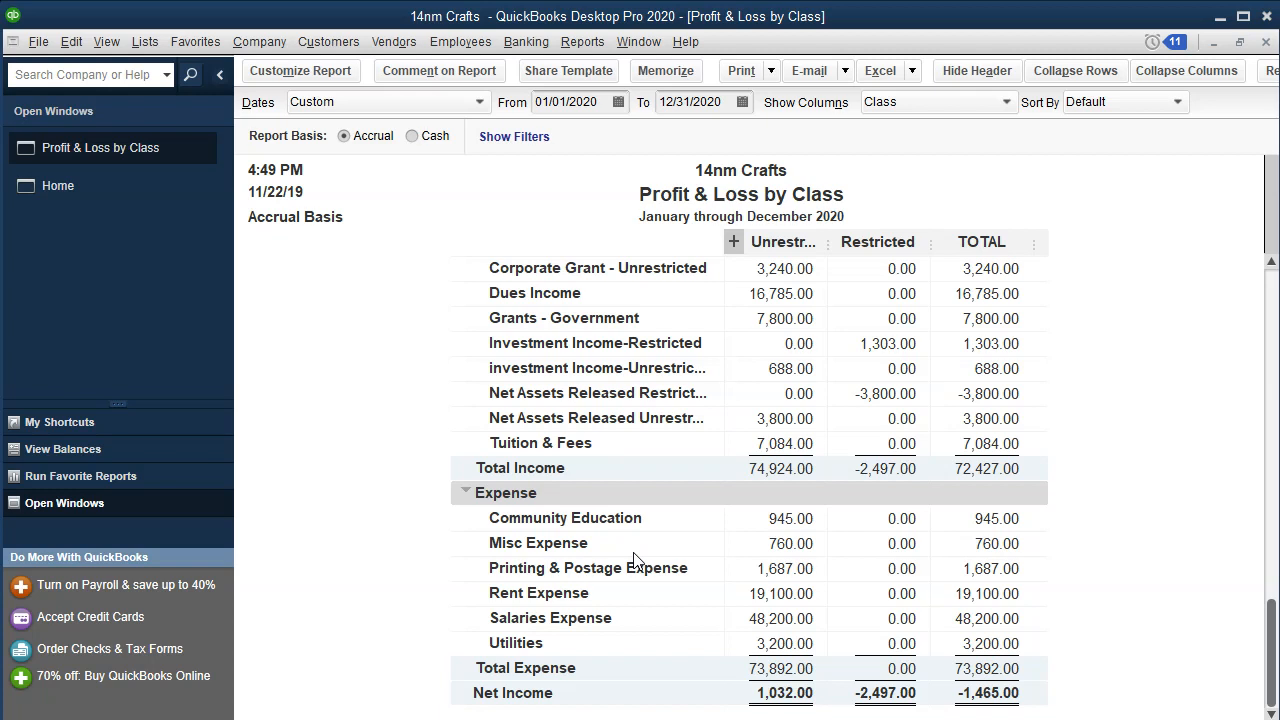
{"action": "left_click", "coordinate": [734, 243]}
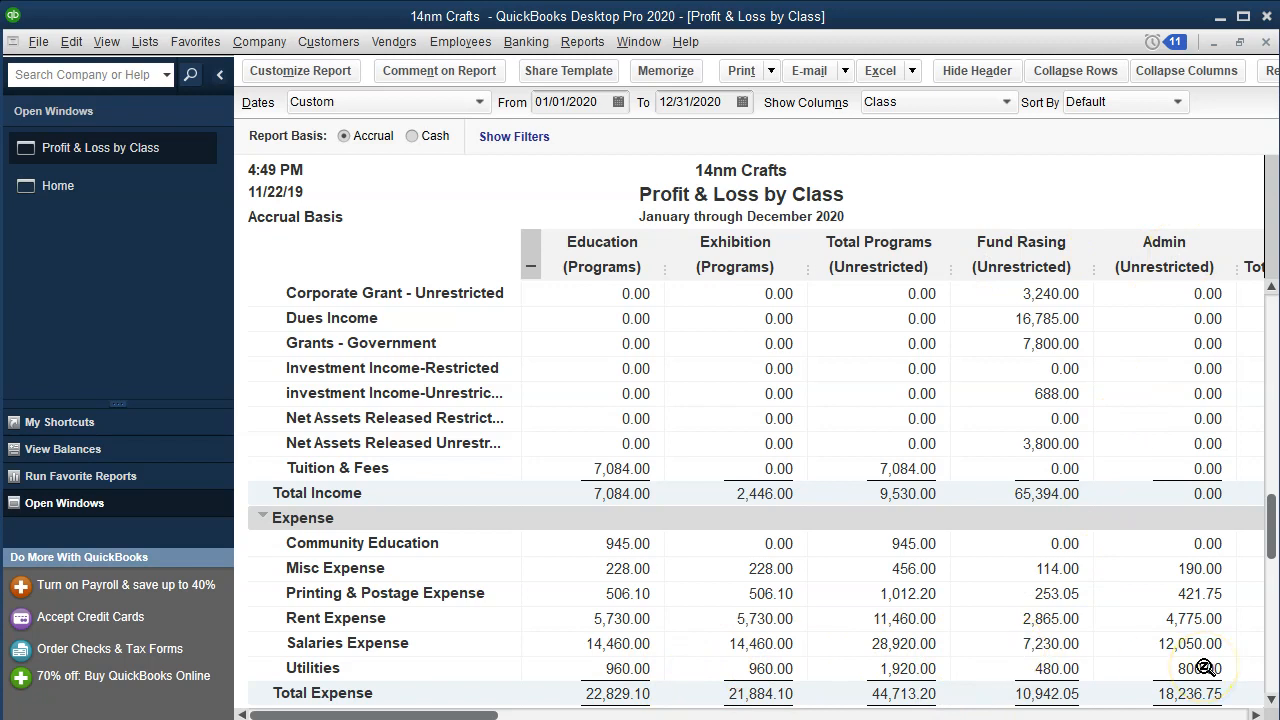
{"action": "left_click", "coordinate": [532, 258]}
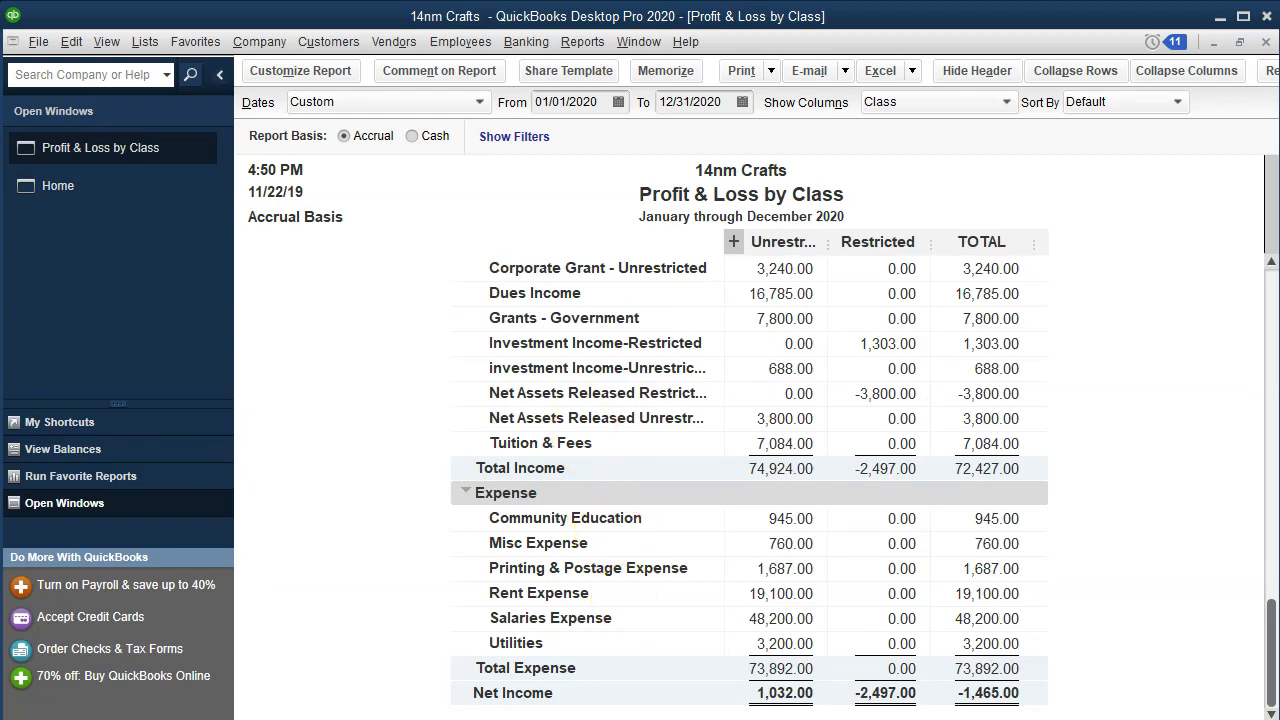
Check the Statement of Activities title in the Excel worksheet and return to QuickBooks.
{"action": "left_click", "coordinate": [610, 718]}
{"action": "scroll", "coordinate": [582, 500], "scroll_direction": "up", "scroll_amount": 2}
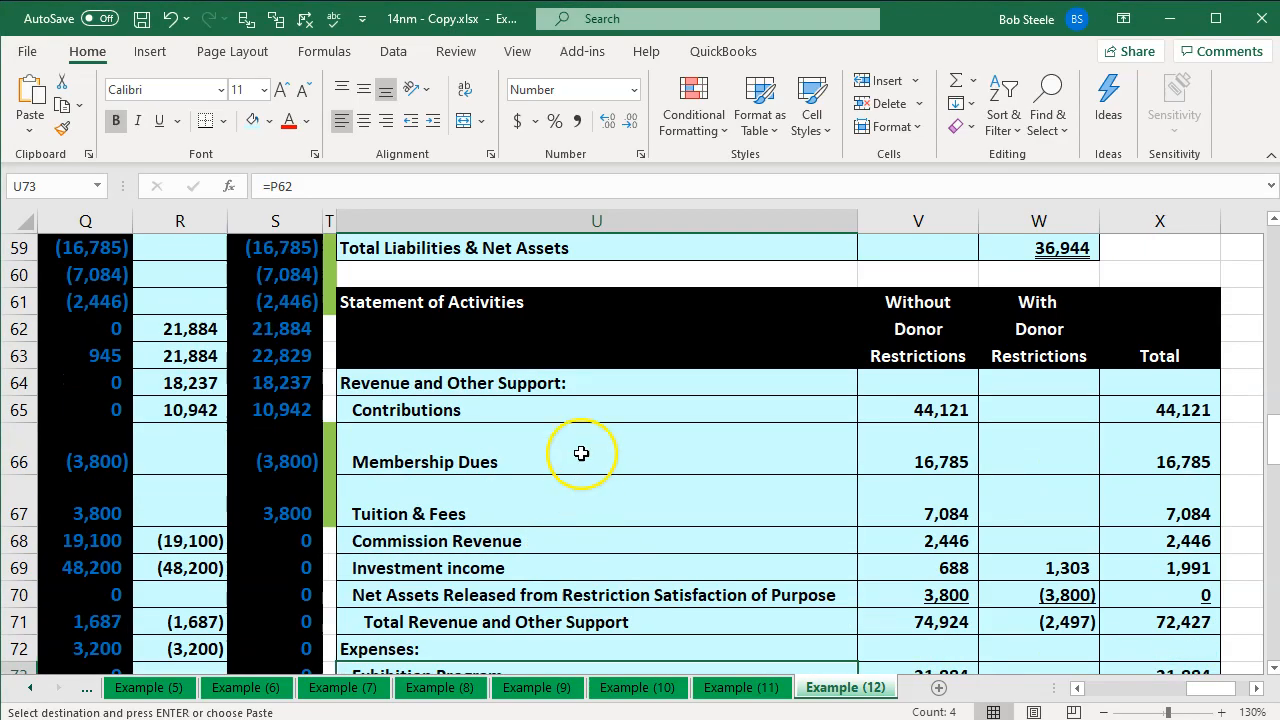
{"action": "left_click", "coordinate": [543, 312]}
{"action": "double_click", "coordinate": [549, 312]}
{"action": "left_click_drag", "start_coordinate": [549, 312], "coordinate": [318, 292]}
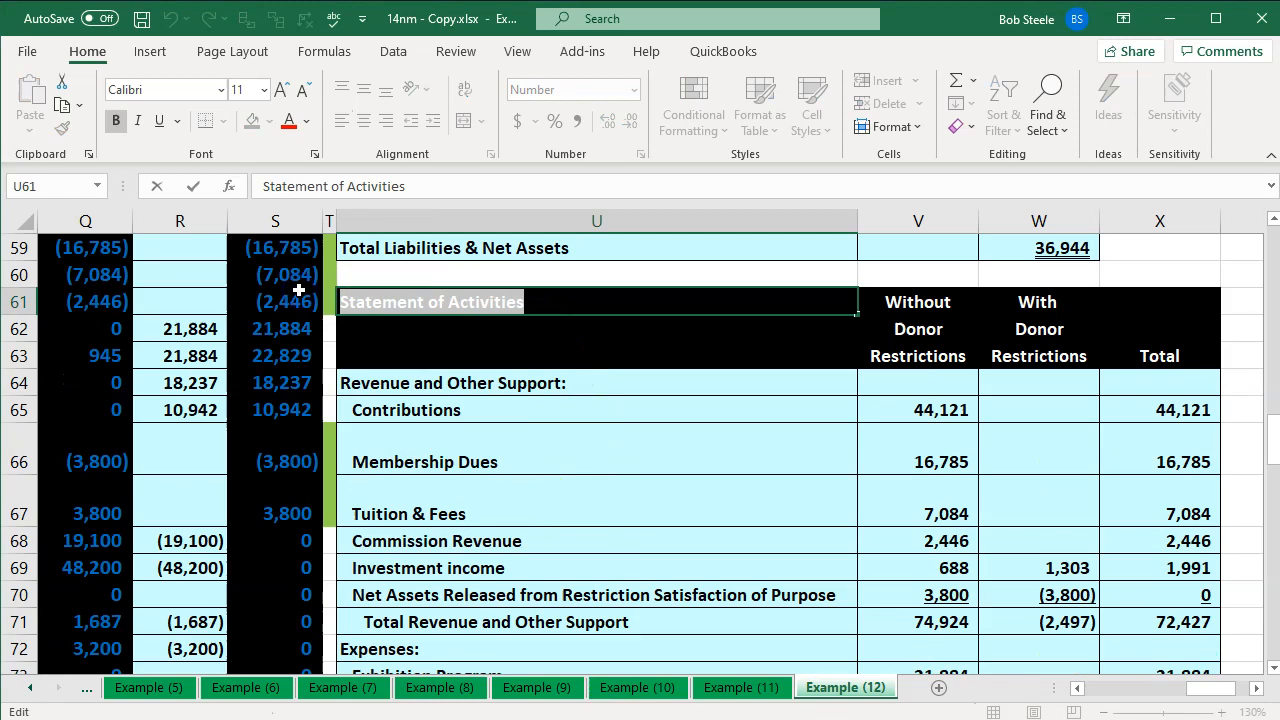
{"action": "left_click", "coordinate": [1178, 20]}
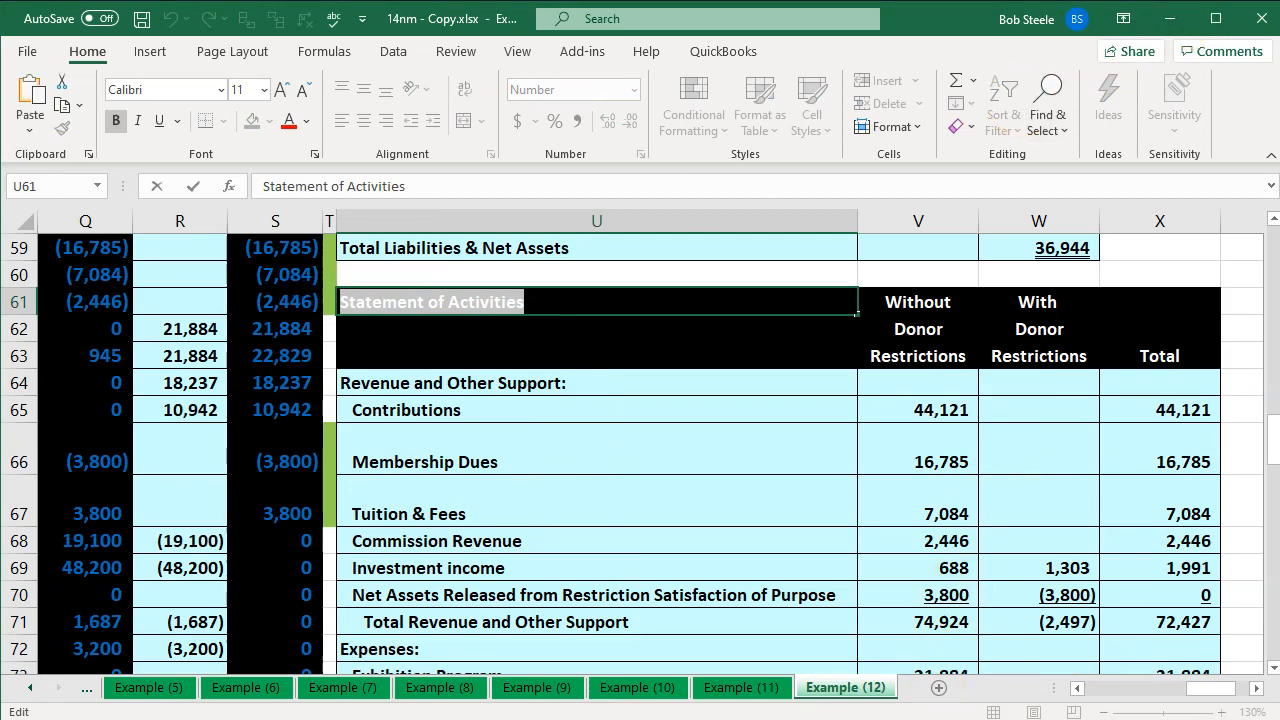
{"action": "left_click", "coordinate": [622, 718]}
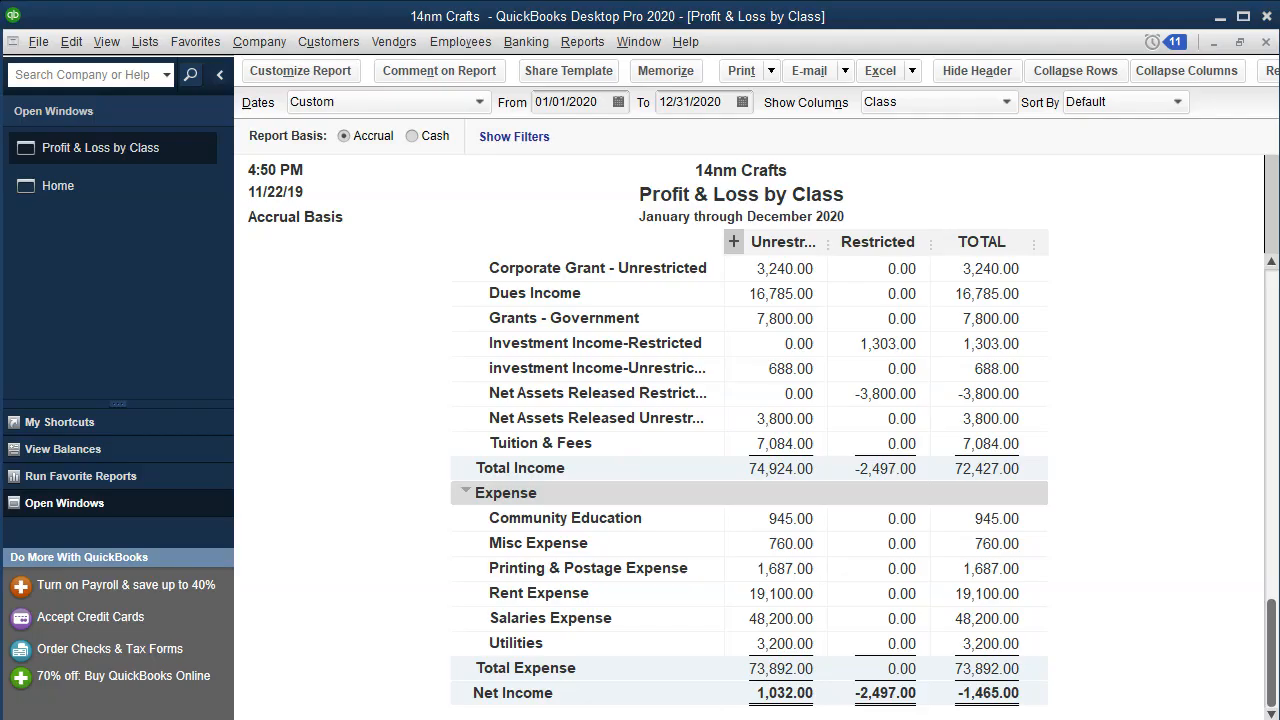
Customize the report header, changing the report title to "Statement of Activities".
{"action": "left_click", "coordinate": [314, 73]}
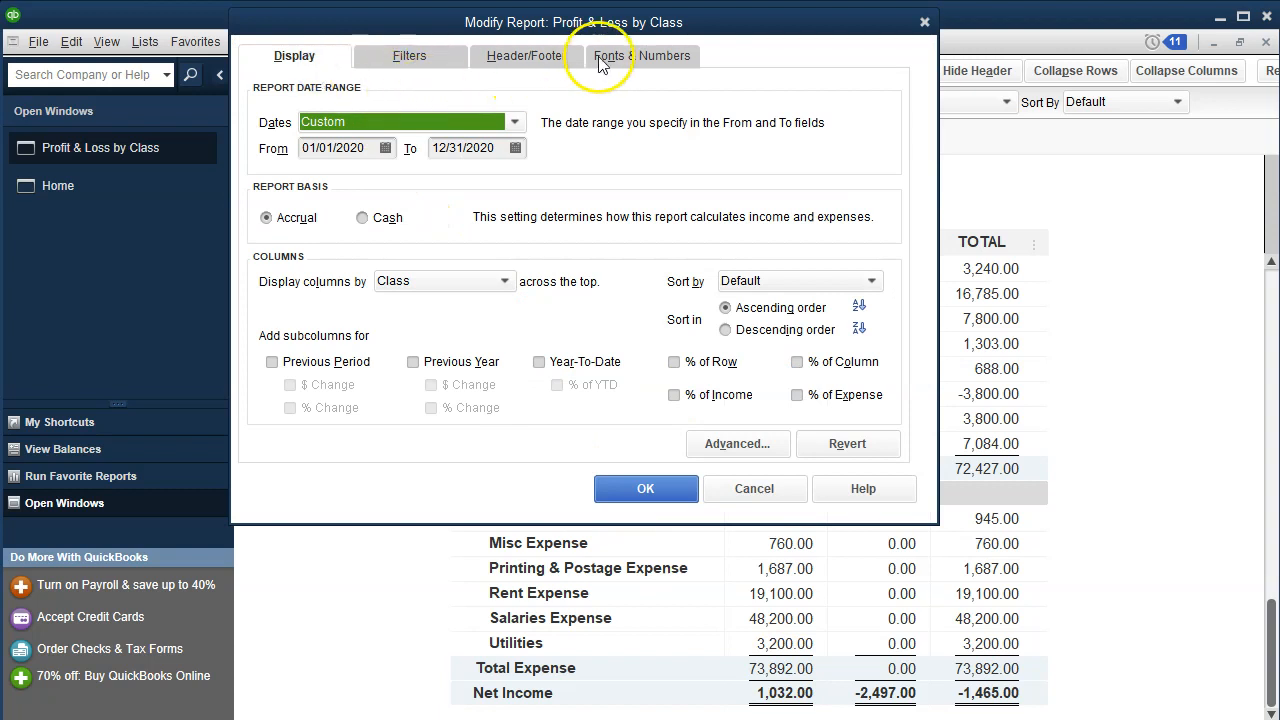
{"action": "left_click", "coordinate": [530, 57]}
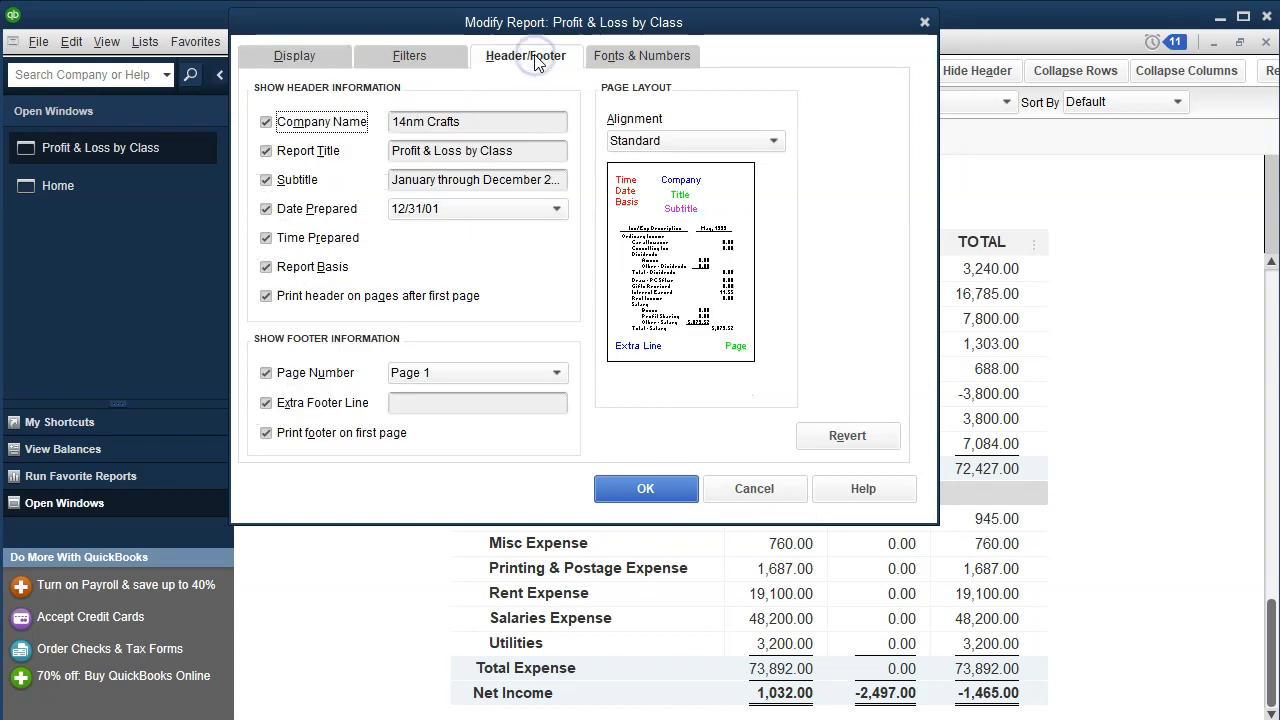
{"action": "left_click_drag", "start_coordinate": [540, 150], "coordinate": [390, 151]}
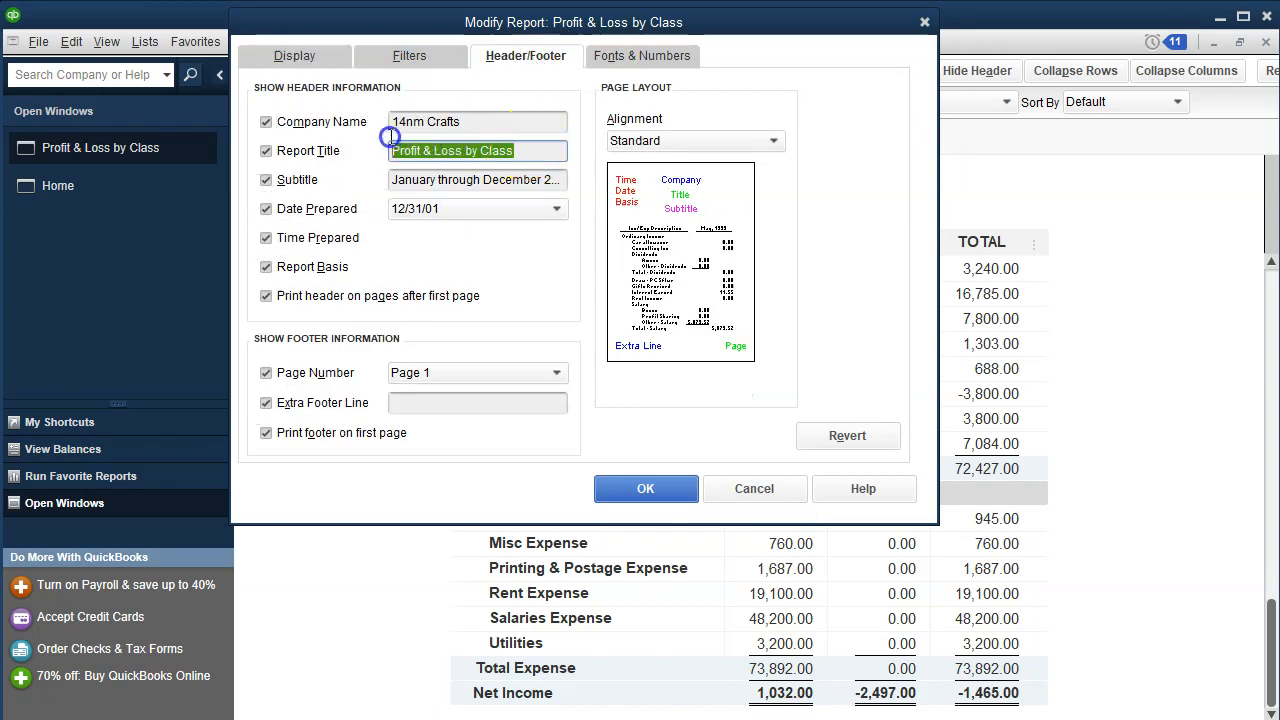
{"action": "type", "text": "Statement of Activities"}
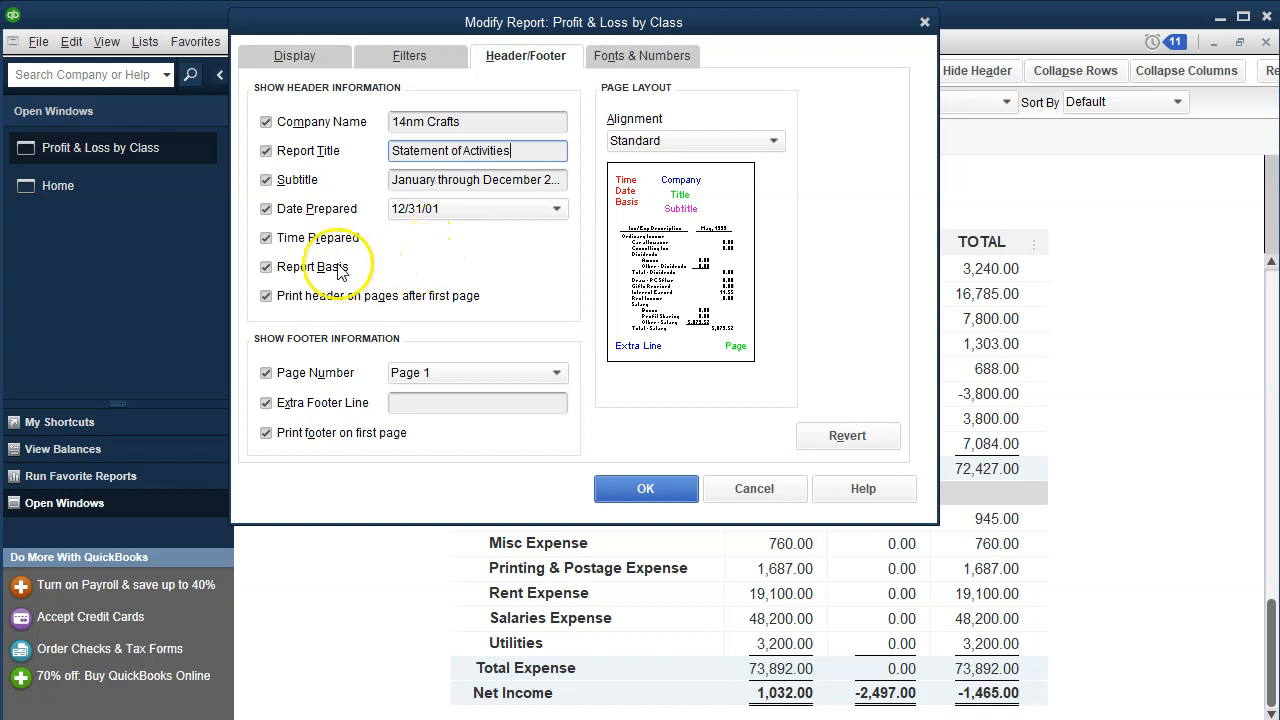
Remove the date prepared, time prepared and report basis from the header, and collapse the subclass columns of the updated report.
{"action": "left_click", "coordinate": [267, 240]}
{"action": "left_click", "coordinate": [266, 209]}
{"action": "left_click", "coordinate": [266, 267]}
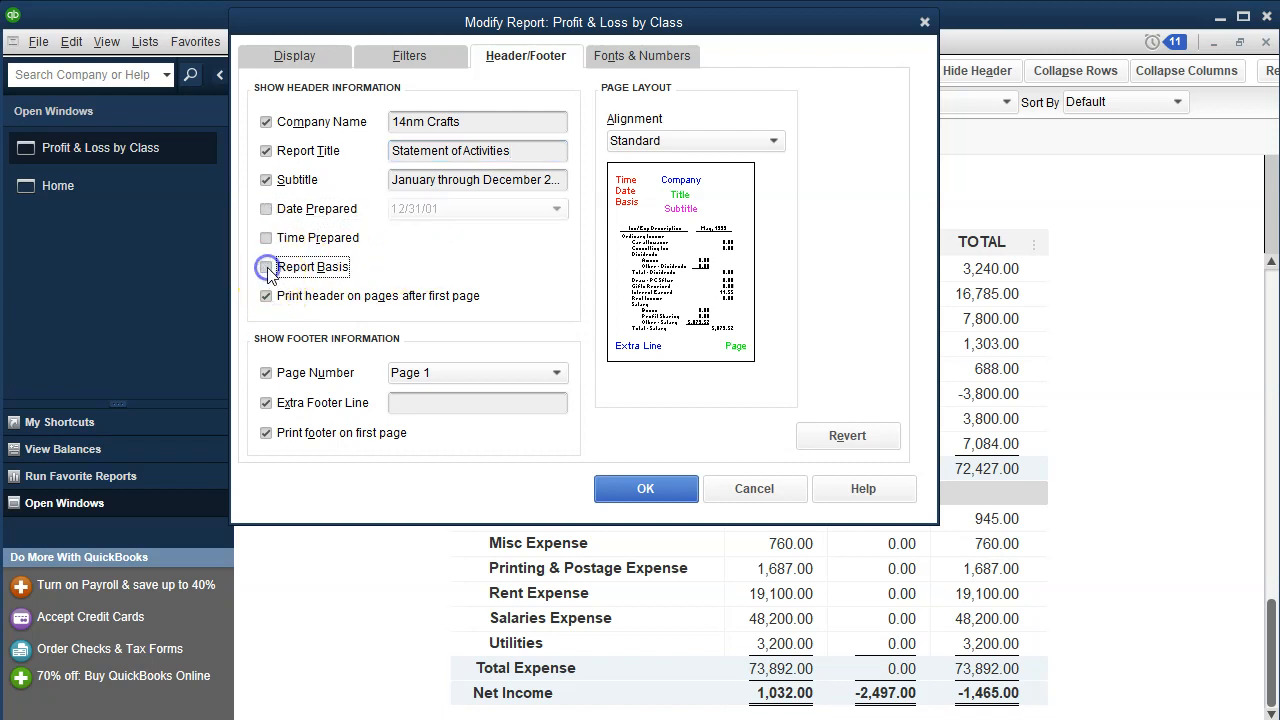
{"action": "left_click", "coordinate": [606, 484]}
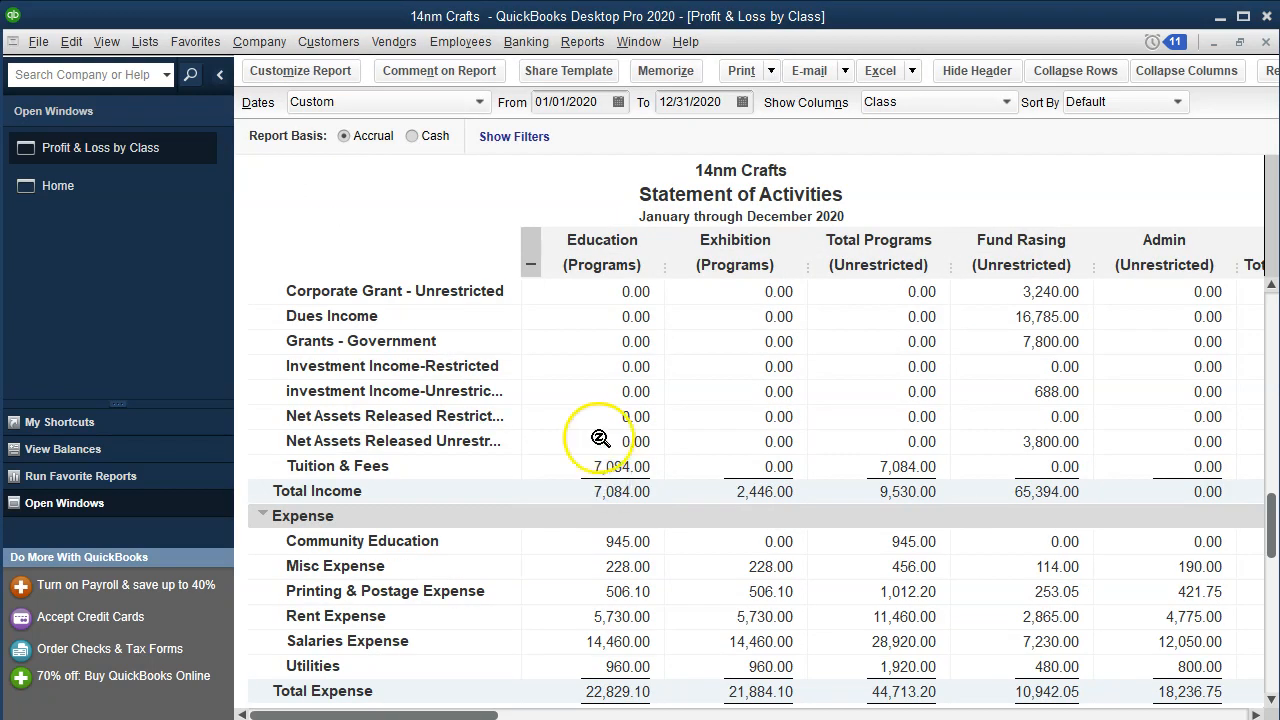
{"action": "left_click", "coordinate": [530, 263]}
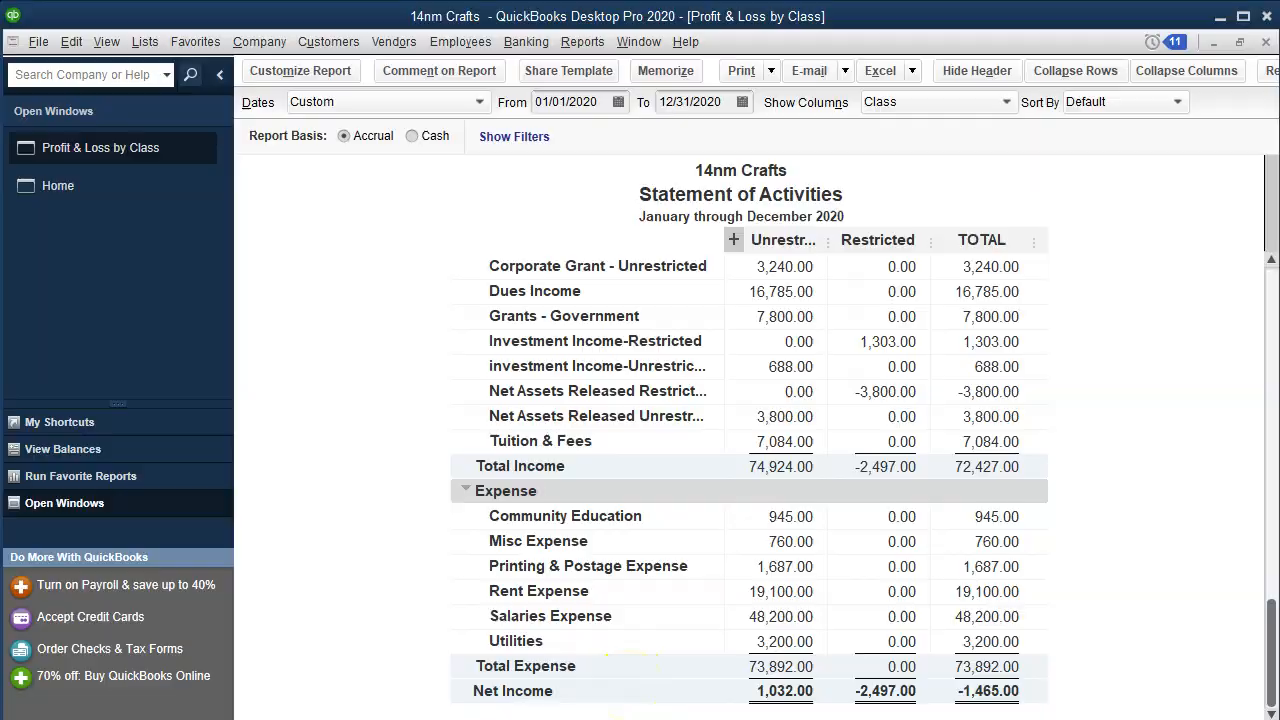
Switch to Excel and examine the functional expenses and net asset lines at the end of the Statement of Activities.
{"action": "key", "text": "alt+Tab"}
{"action": "scroll", "coordinate": [670, 560], "scroll_direction": "down", "scroll_amount": 4}
{"action": "scroll", "coordinate": [683, 565], "scroll_direction": "down", "scroll_amount": 1}
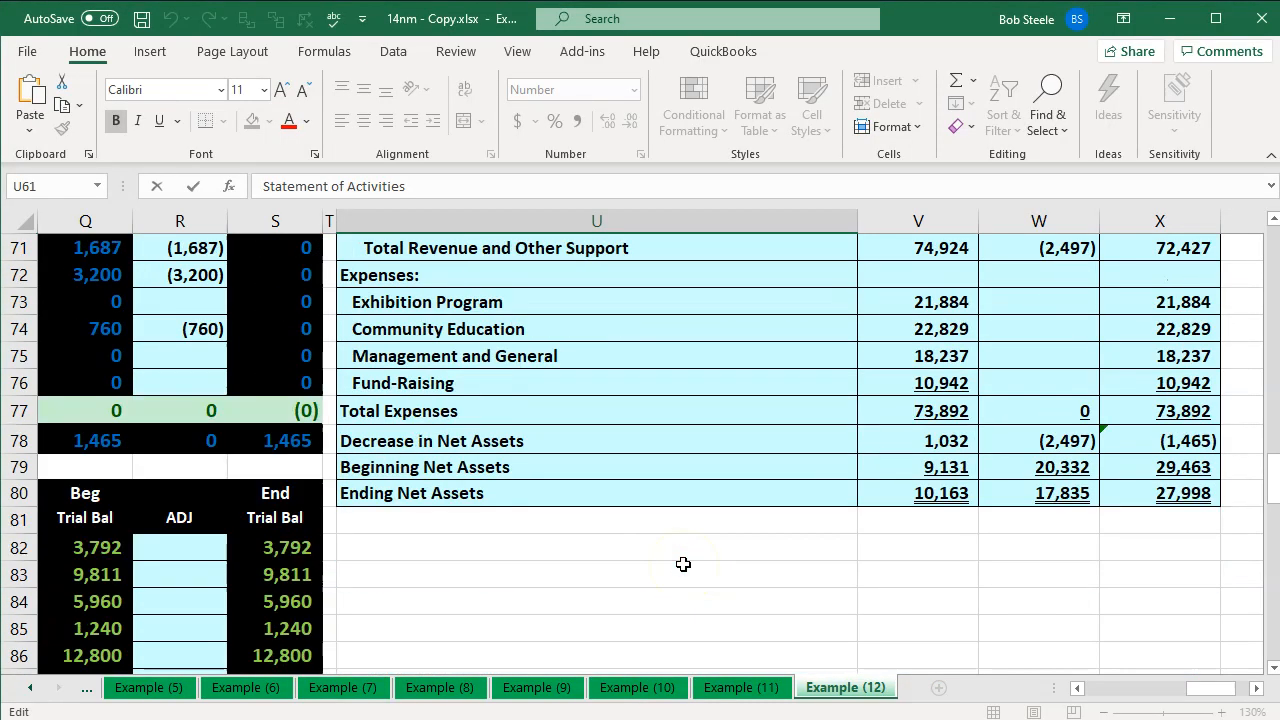
{"action": "left_click", "coordinate": [551, 516]}
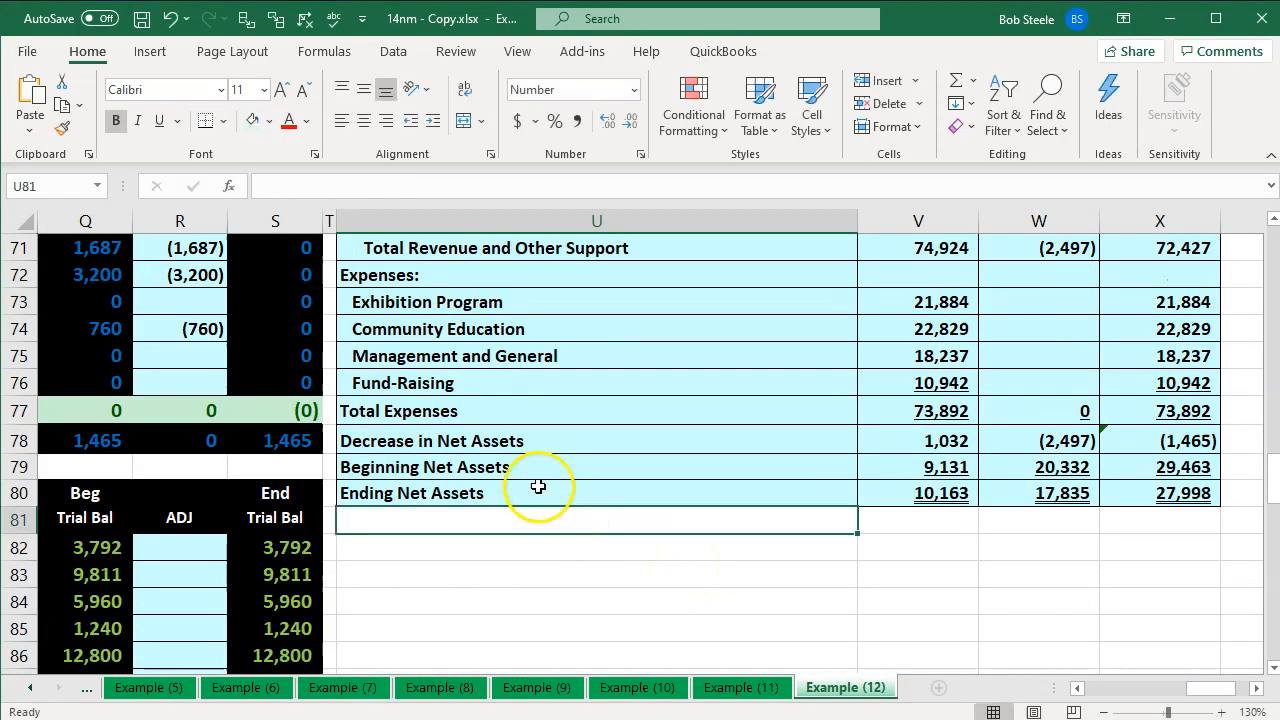
{"action": "left_click", "coordinate": [530, 432]}
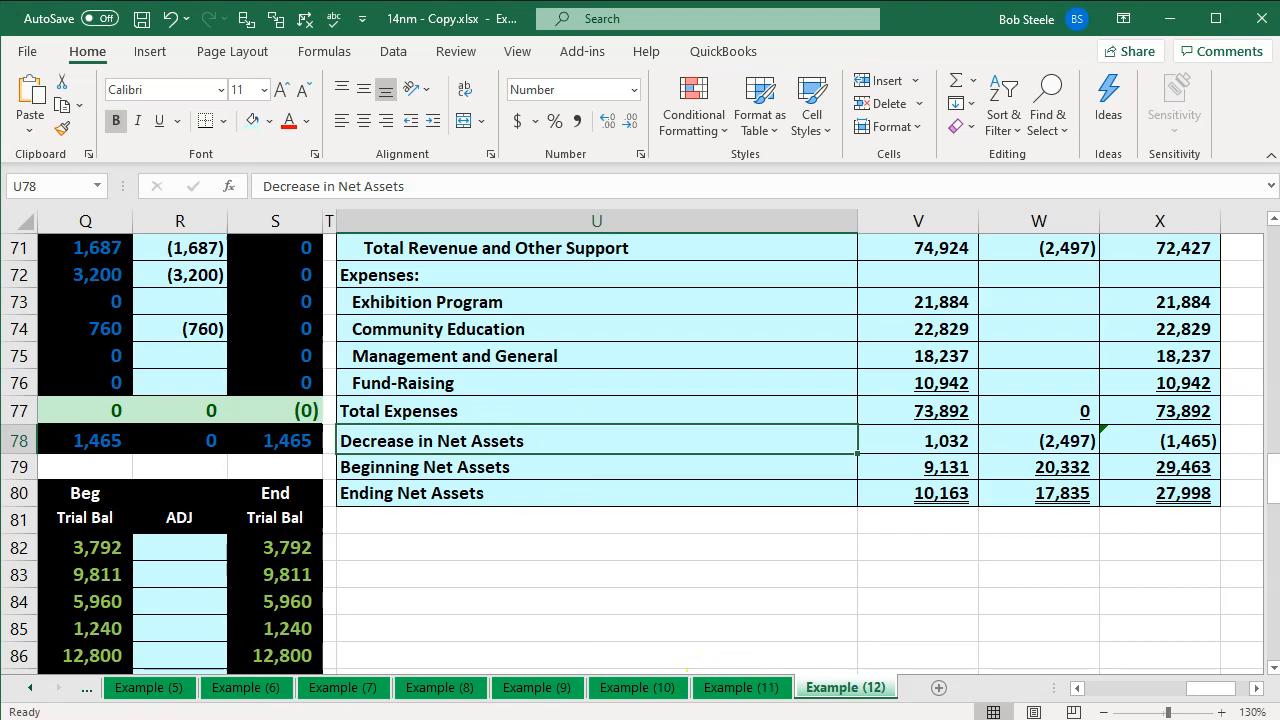
Return to QuickBooks and compare the report's expenses with the subclass columns expanded and collapsed.
{"action": "key", "text": "alt+Tab"}
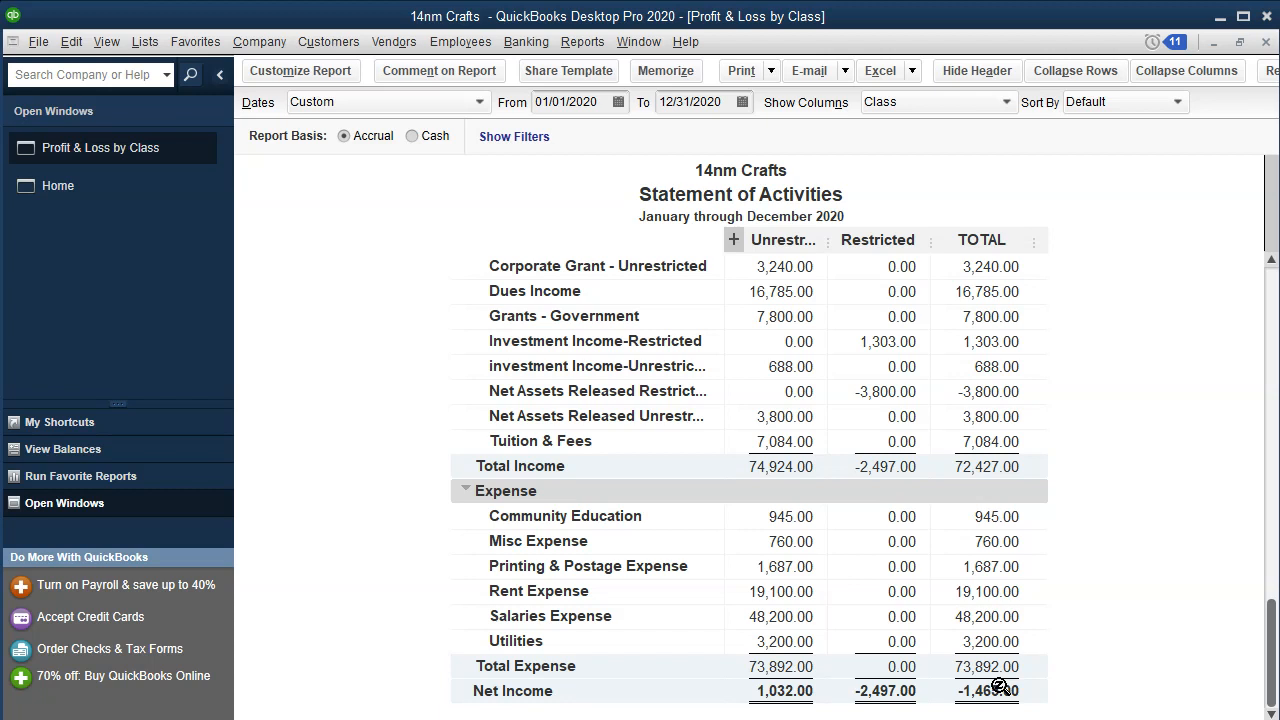
{"action": "left_click", "coordinate": [733, 240]}
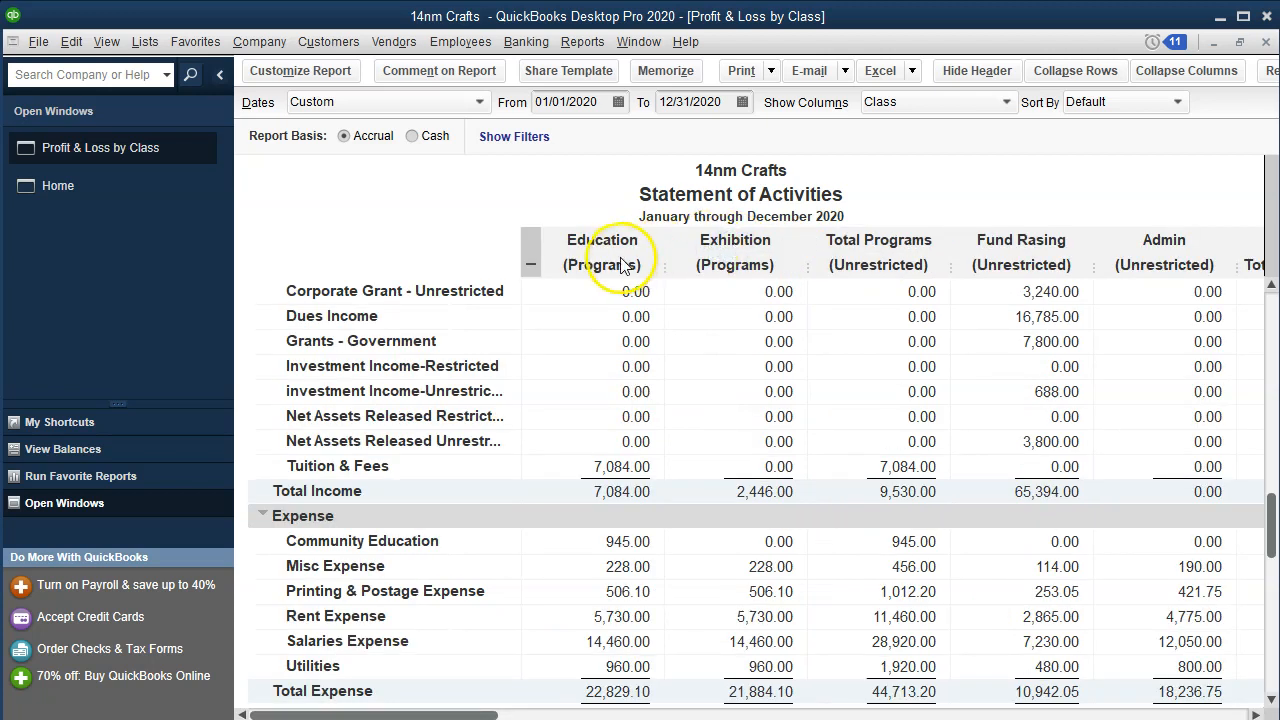
{"action": "left_click", "coordinate": [530, 257]}
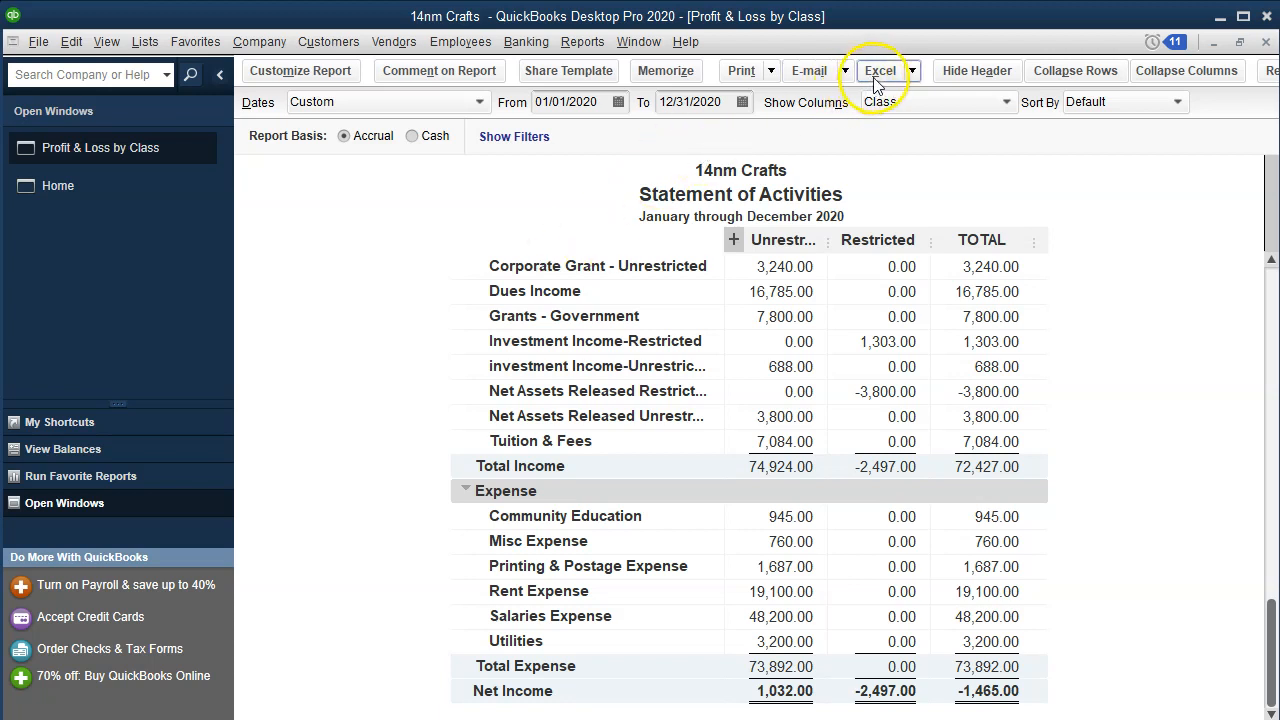
Export the report to Excel as a new worksheet in the existing workbook Financial Statements.xlsx.
{"action": "left_click", "coordinate": [911, 76]}
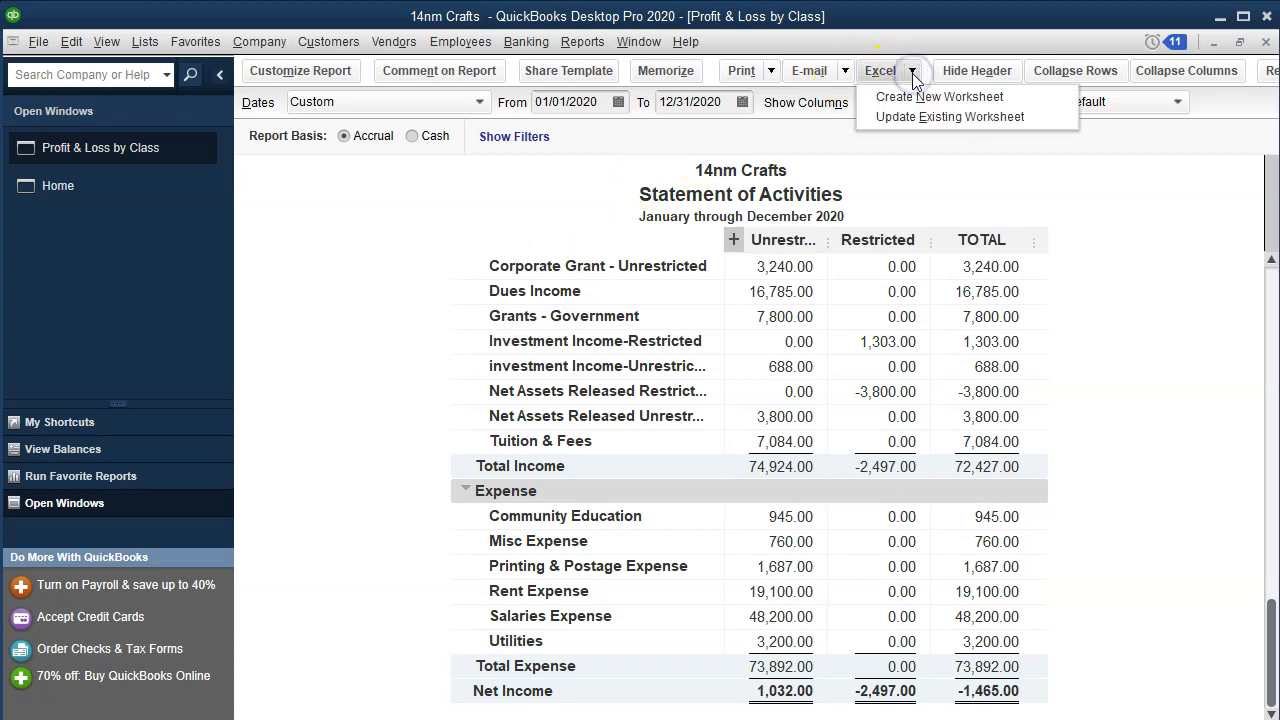
{"action": "left_click", "coordinate": [921, 97]}
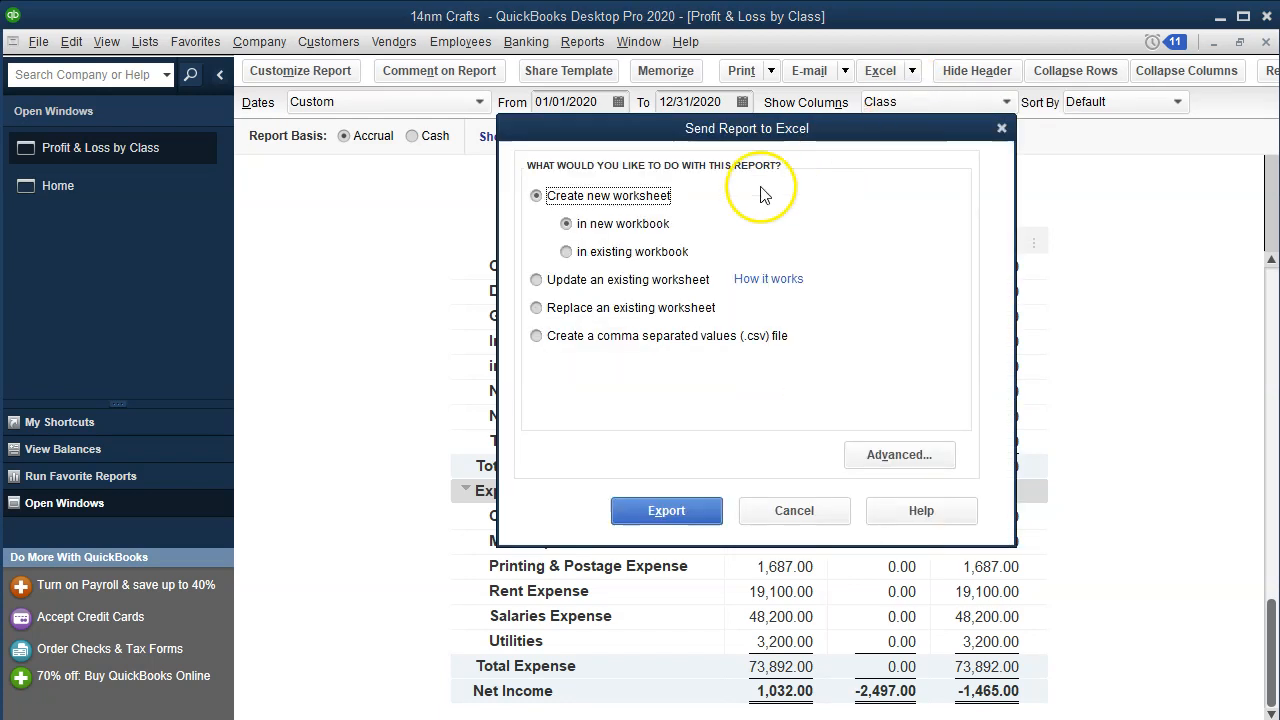
{"action": "left_click", "coordinate": [609, 251]}
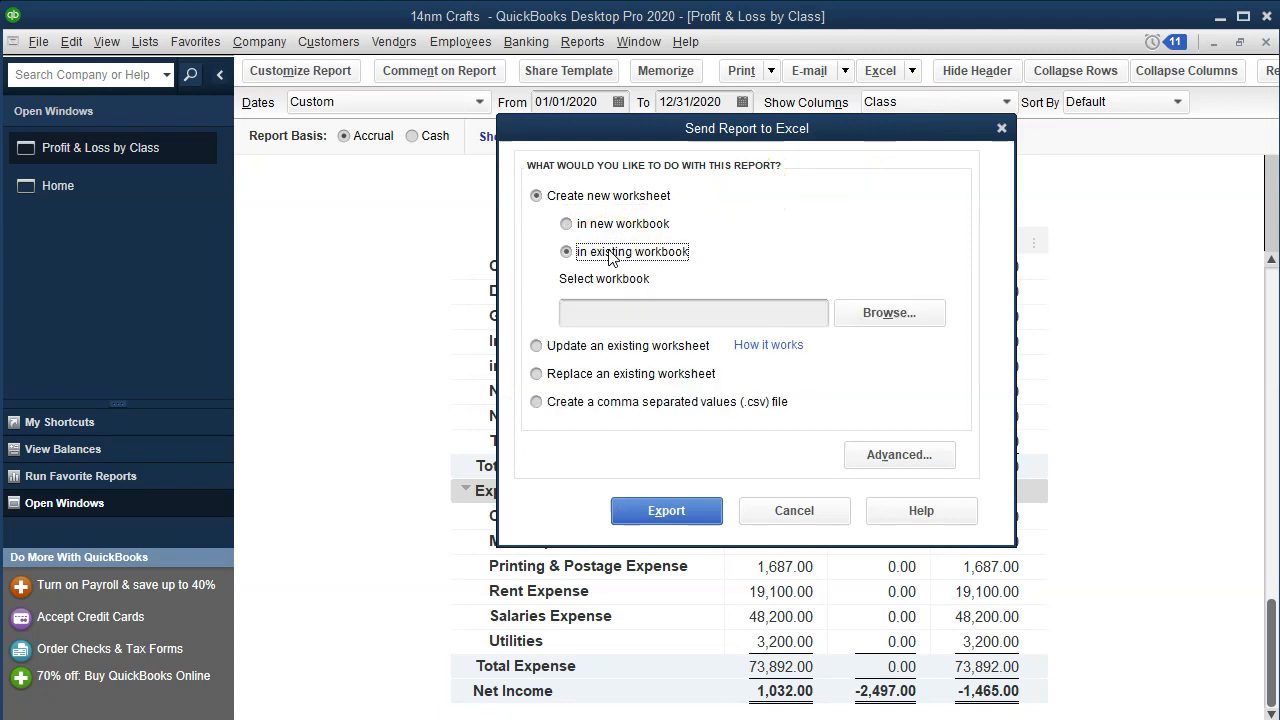
{"action": "left_click", "coordinate": [870, 313]}
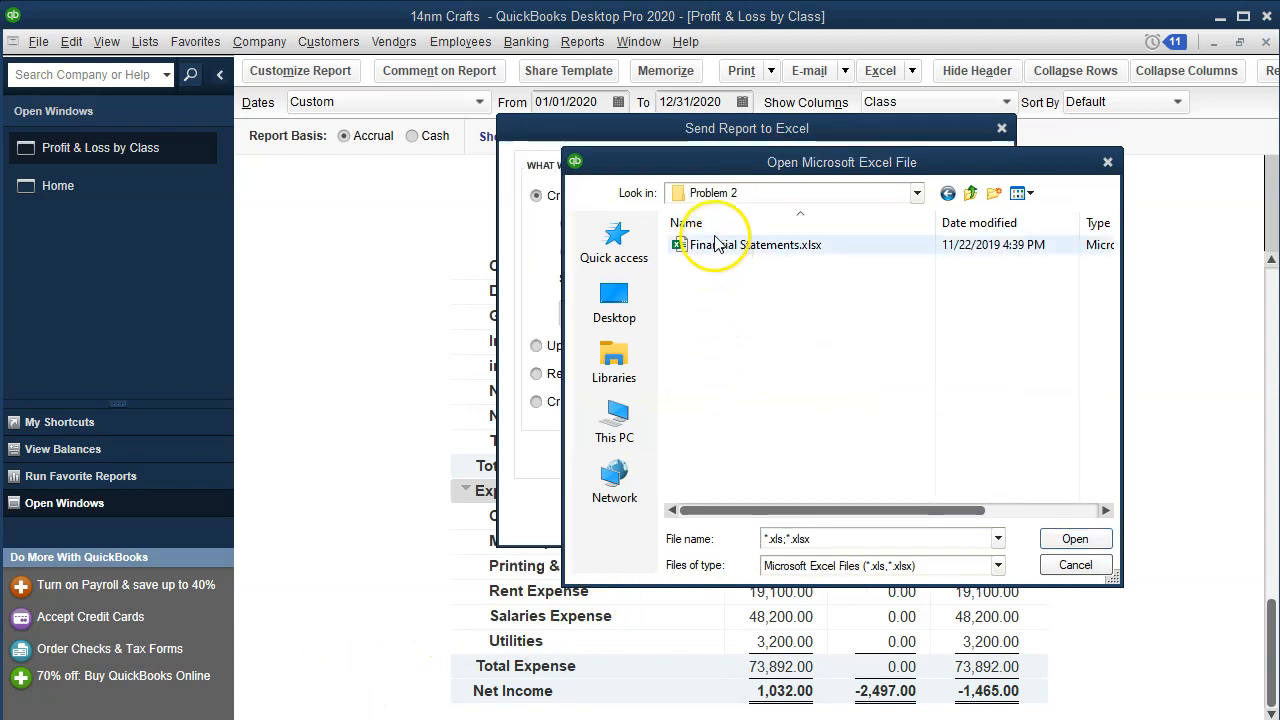
{"action": "left_click", "coordinate": [713, 254]}
{"action": "left_click", "coordinate": [684, 508]}
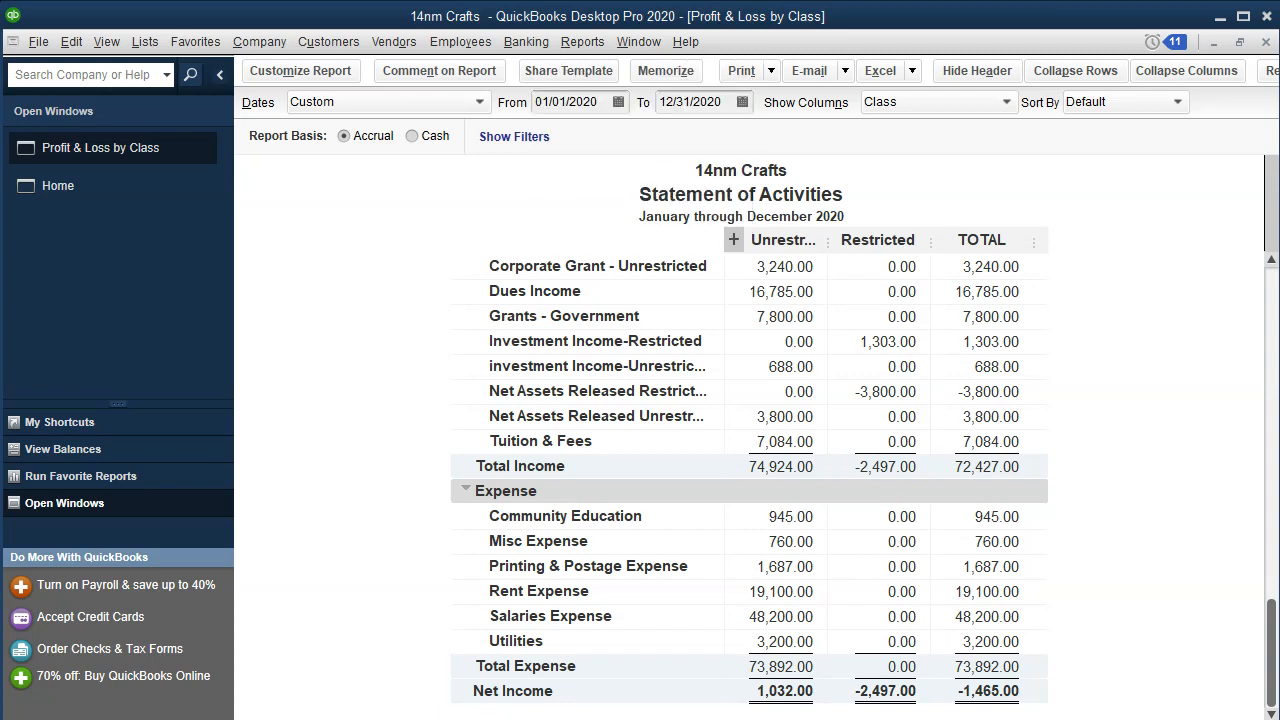
{"action": "left_click_drag", "start_coordinate": [1279, 92], "coordinate": [596, 19]}
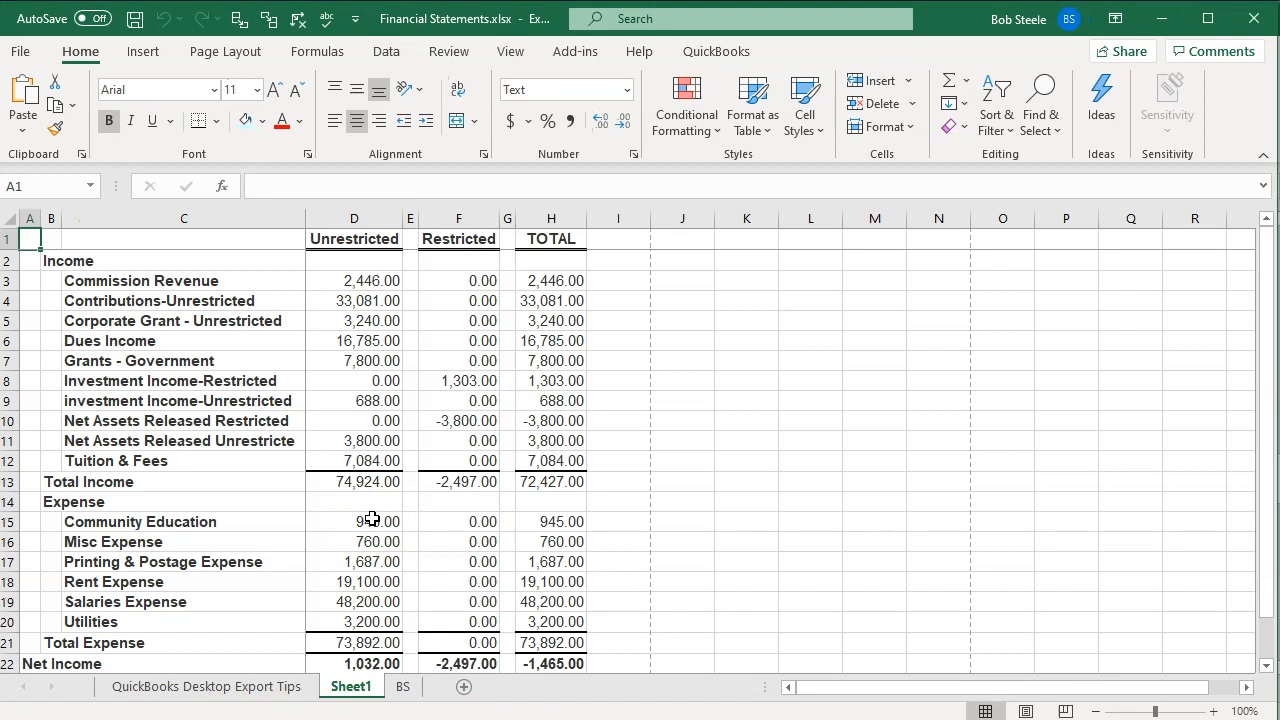
Move the exported sheet after the BS sheet and rename it "P&L Short".
{"action": "left_click", "coordinate": [351, 690]}
{"action": "left_click_drag", "start_coordinate": [360, 690], "coordinate": [428, 691]}
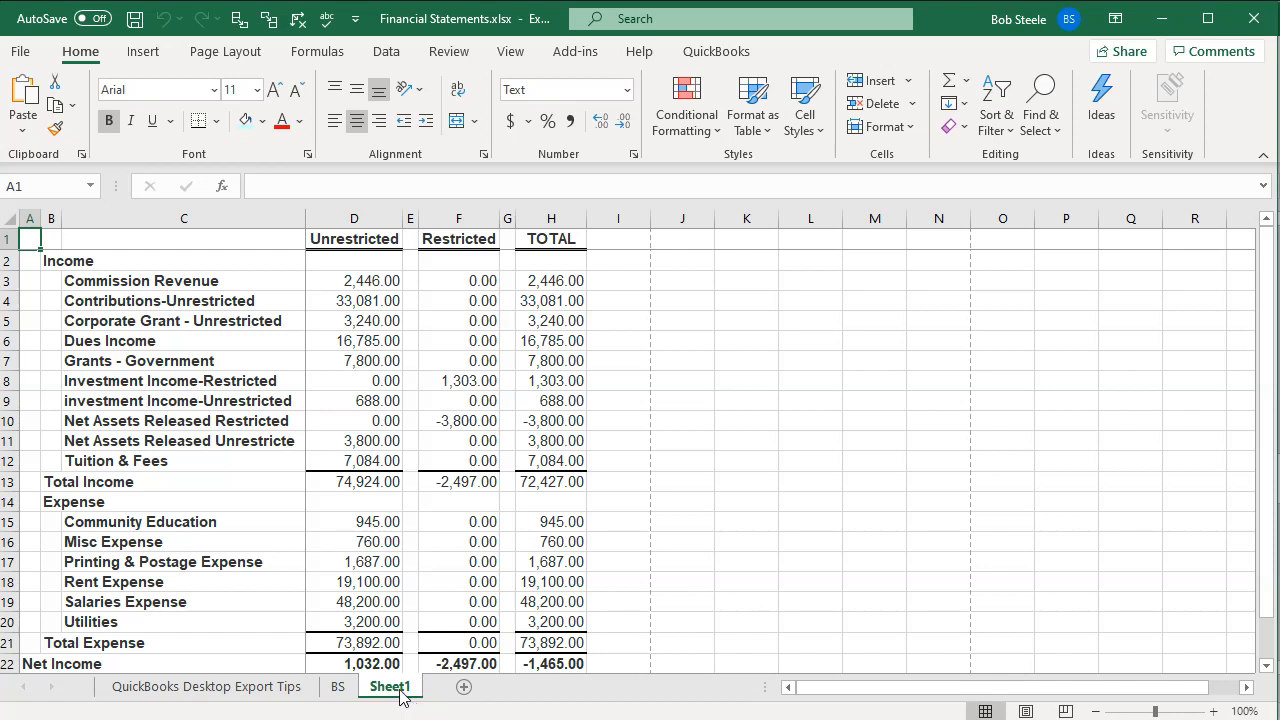
{"action": "double_click", "coordinate": [399, 689]}
{"action": "type", "text": "P"}
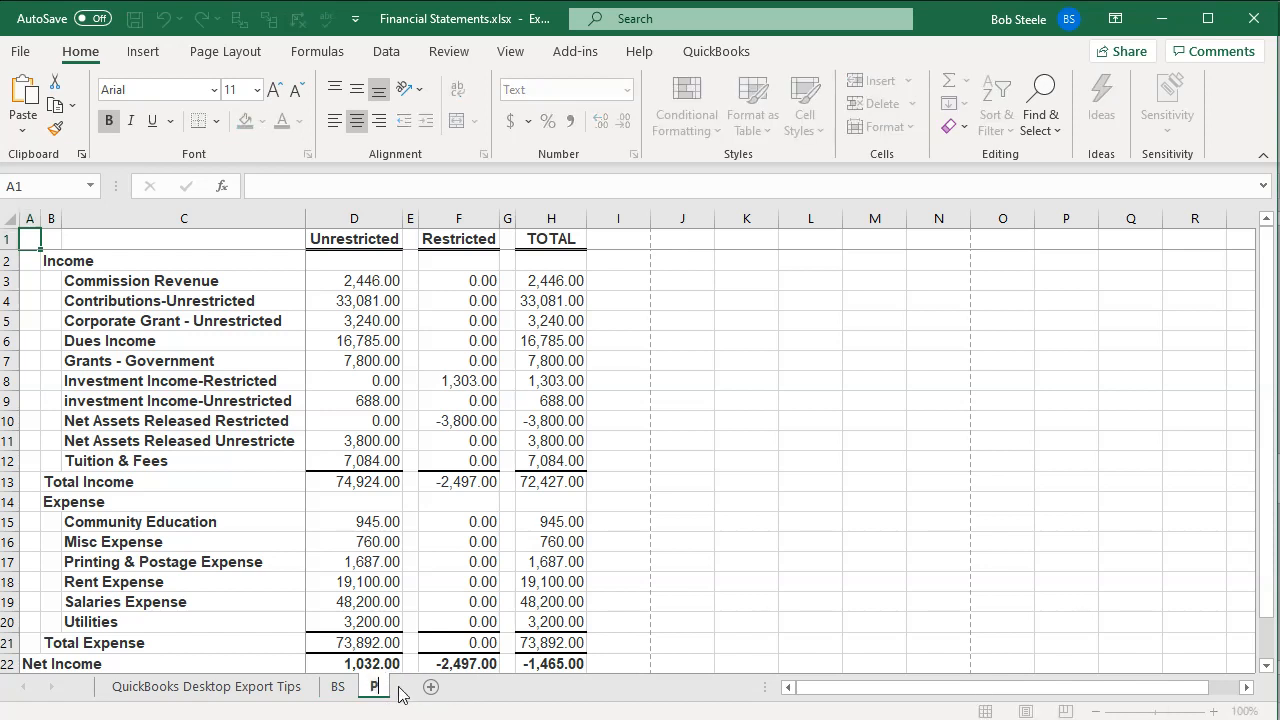
{"action": "type", "text": "&L Short"}
{"action": "left_click", "coordinate": [414, 562]}
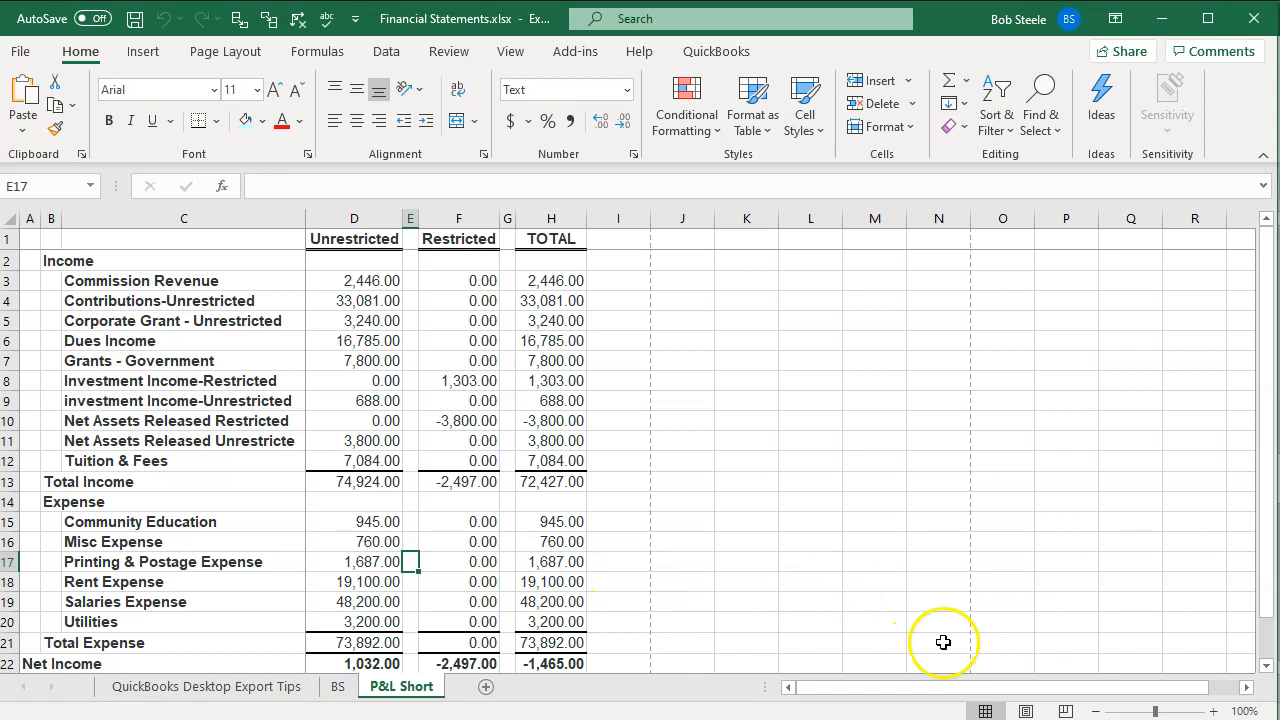
Check the sheet's header in Page Layout view, unfreezing the panes and removing the split, and return to Normal view.
{"action": "left_click", "coordinate": [1027, 711]}
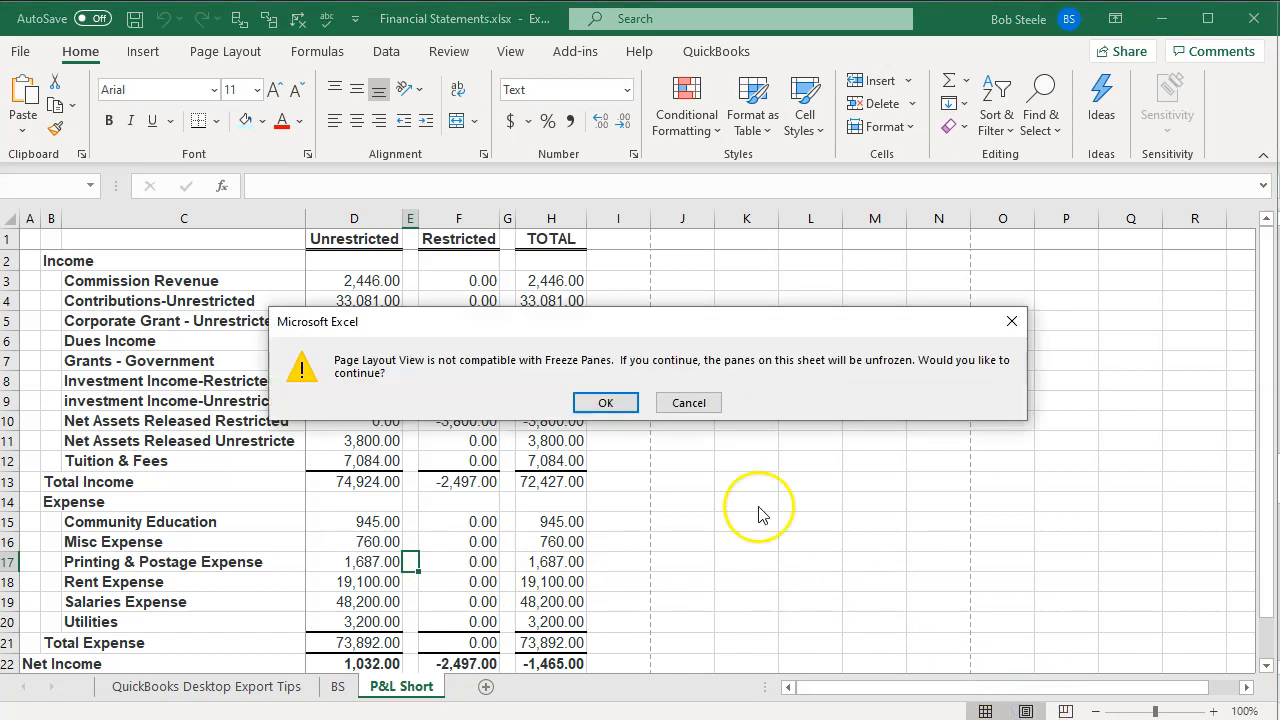
{"action": "left_click", "coordinate": [609, 400]}
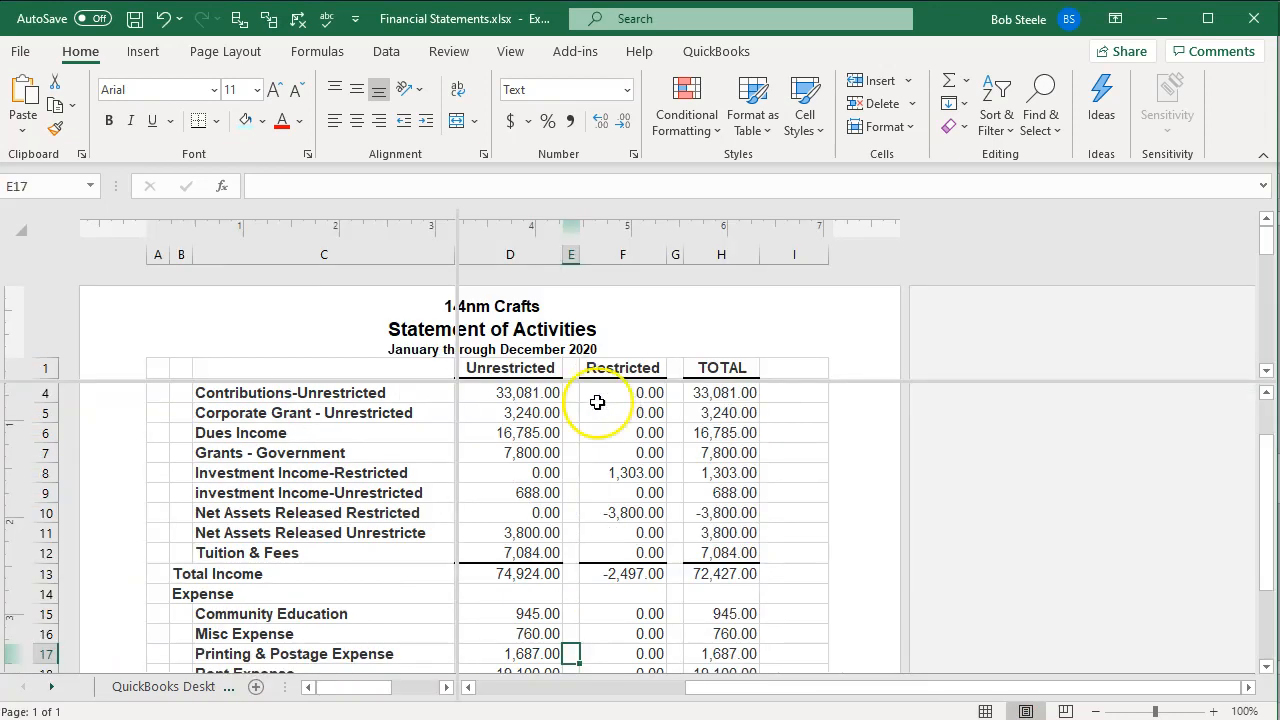
{"action": "left_click", "coordinate": [514, 55]}
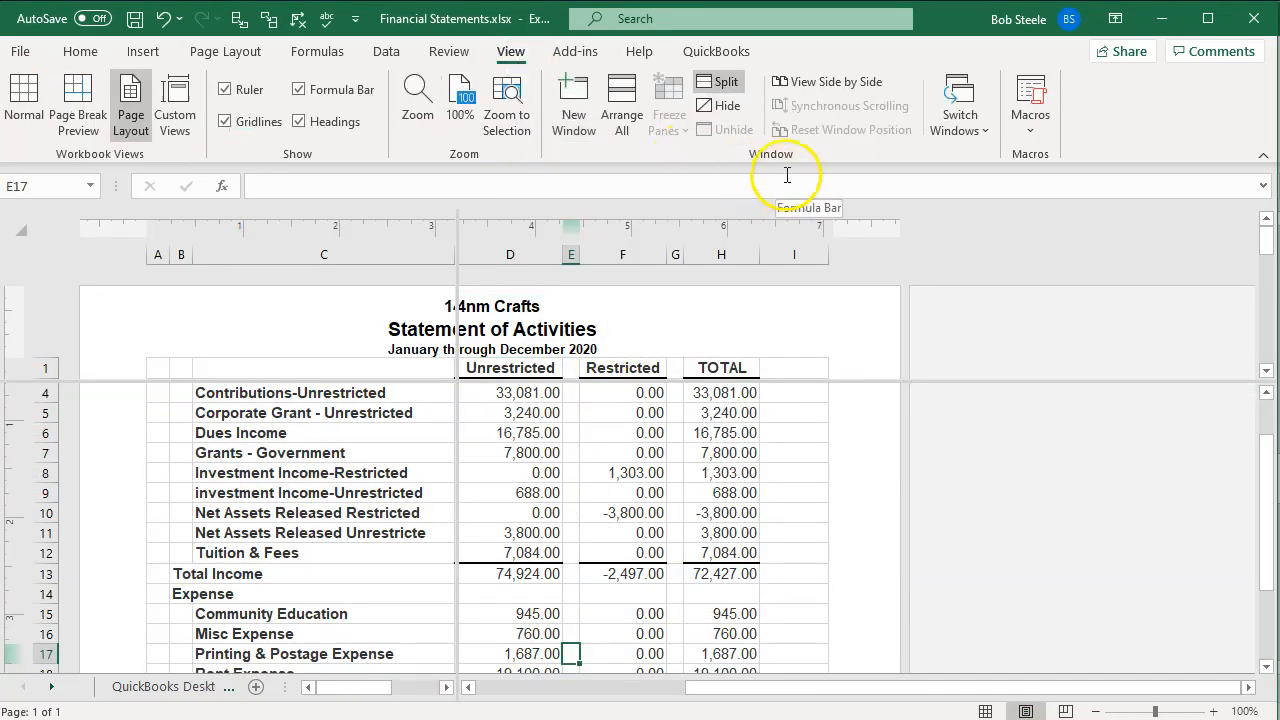
{"action": "left_click", "coordinate": [725, 85]}
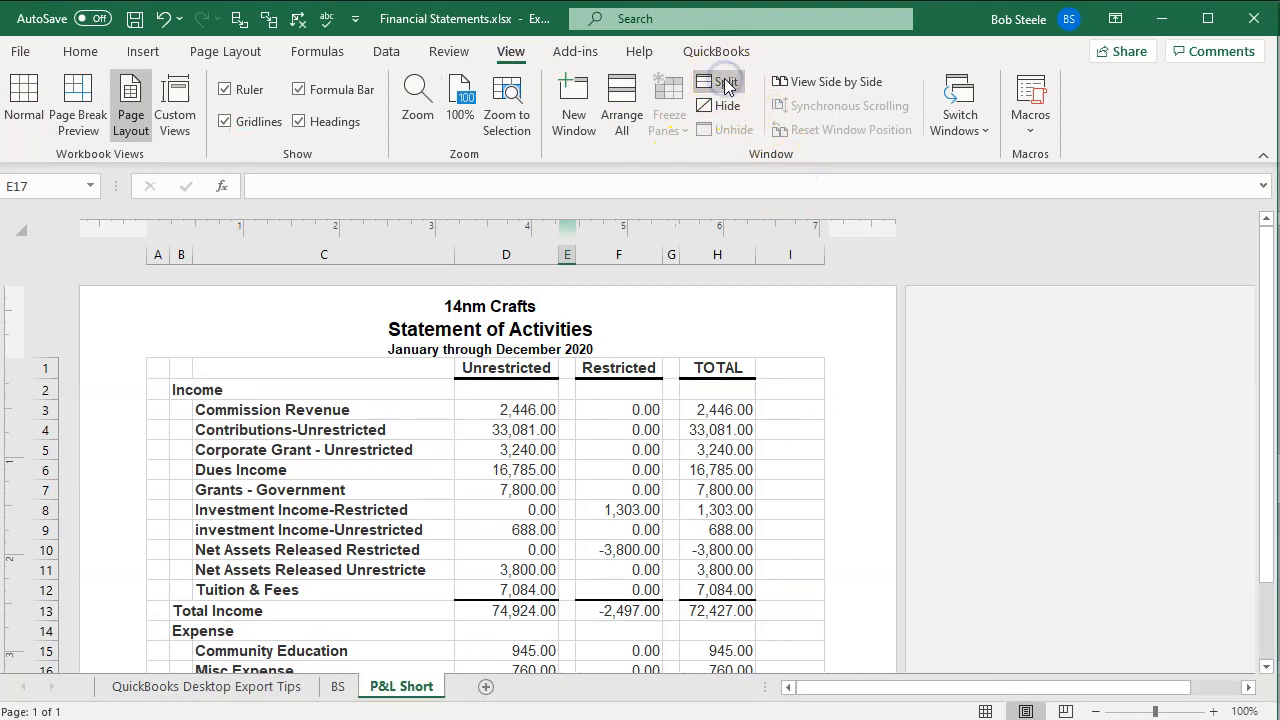
{"action": "left_click", "coordinate": [985, 711]}
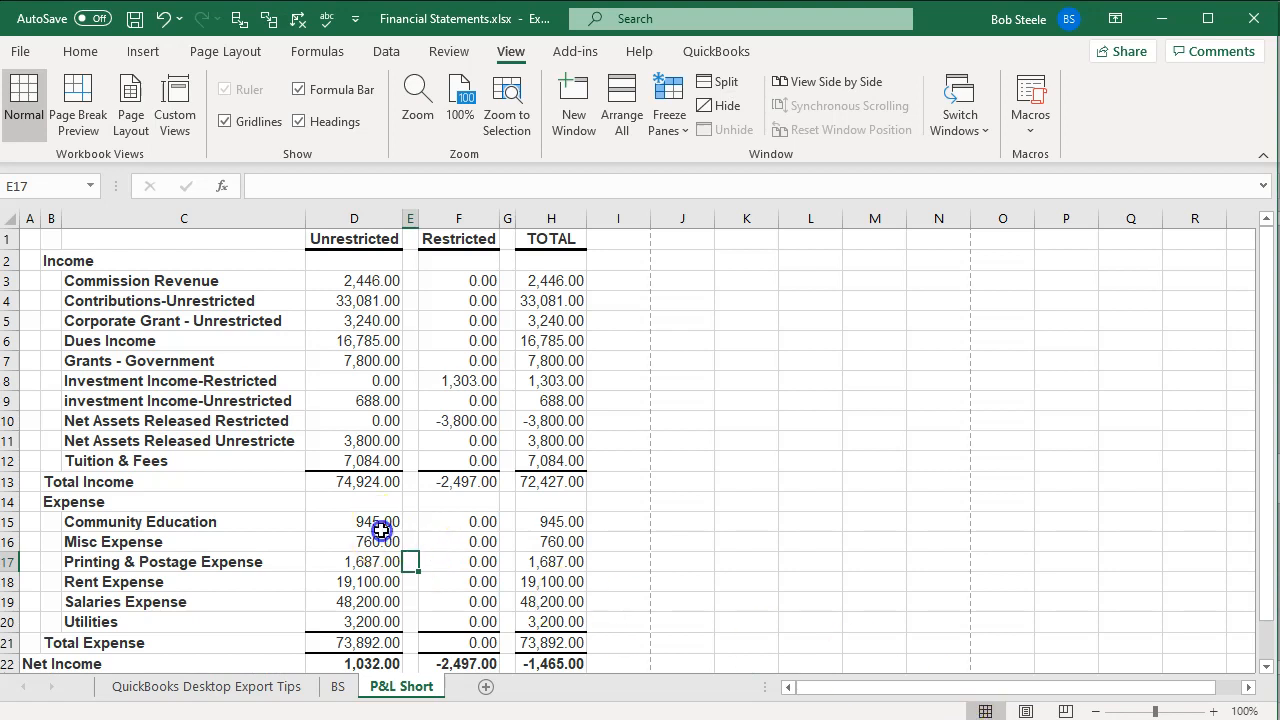
Replace the Net Income label in A22 with "Decrease in Net Assets" copied from cell U78 of the 14nm - Copy.xlsx workbook.
{"action": "left_click", "coordinate": [312, 528]}
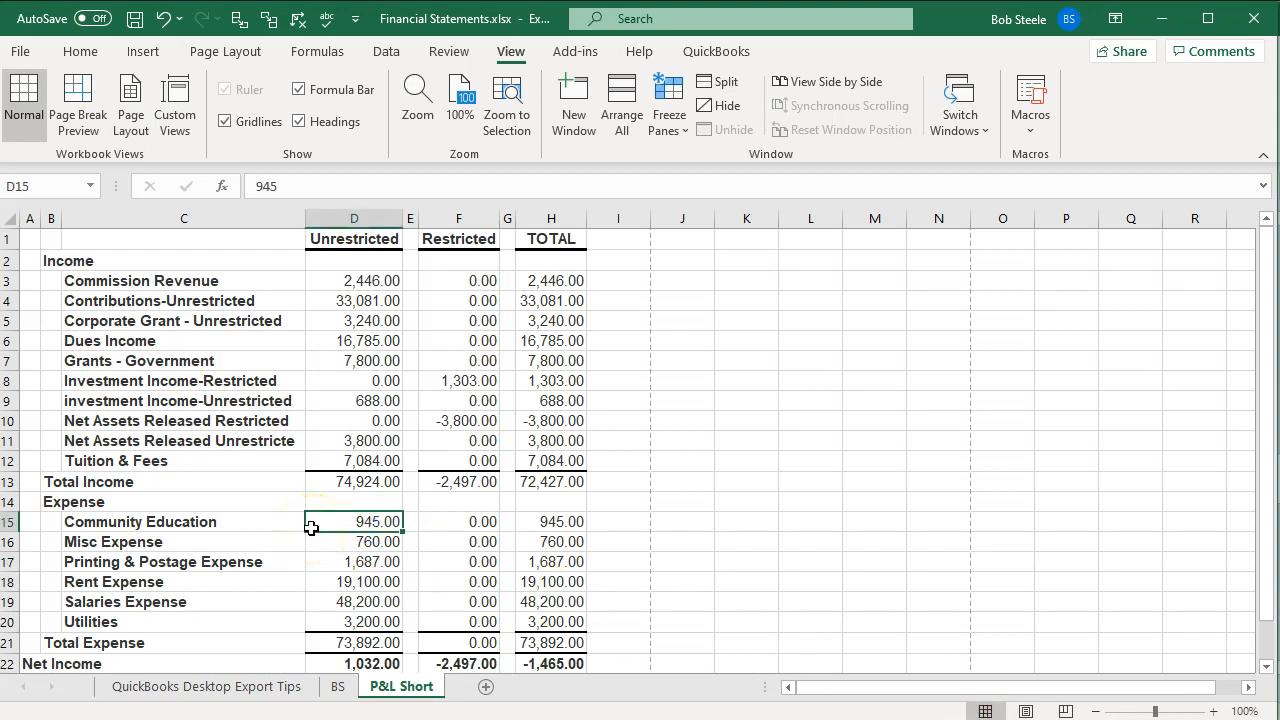
{"action": "scroll", "coordinate": [312, 528], "scroll_direction": "down", "scroll_amount": 2}
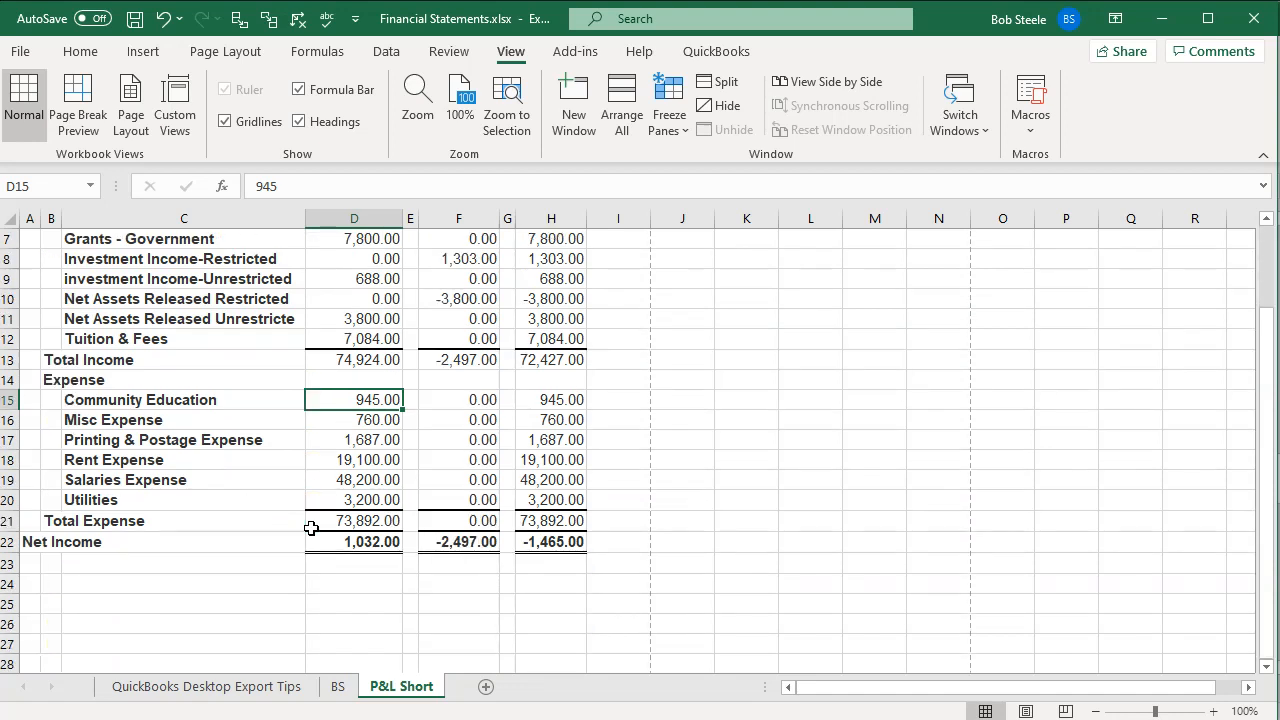
{"action": "left_click", "coordinate": [24, 541]}
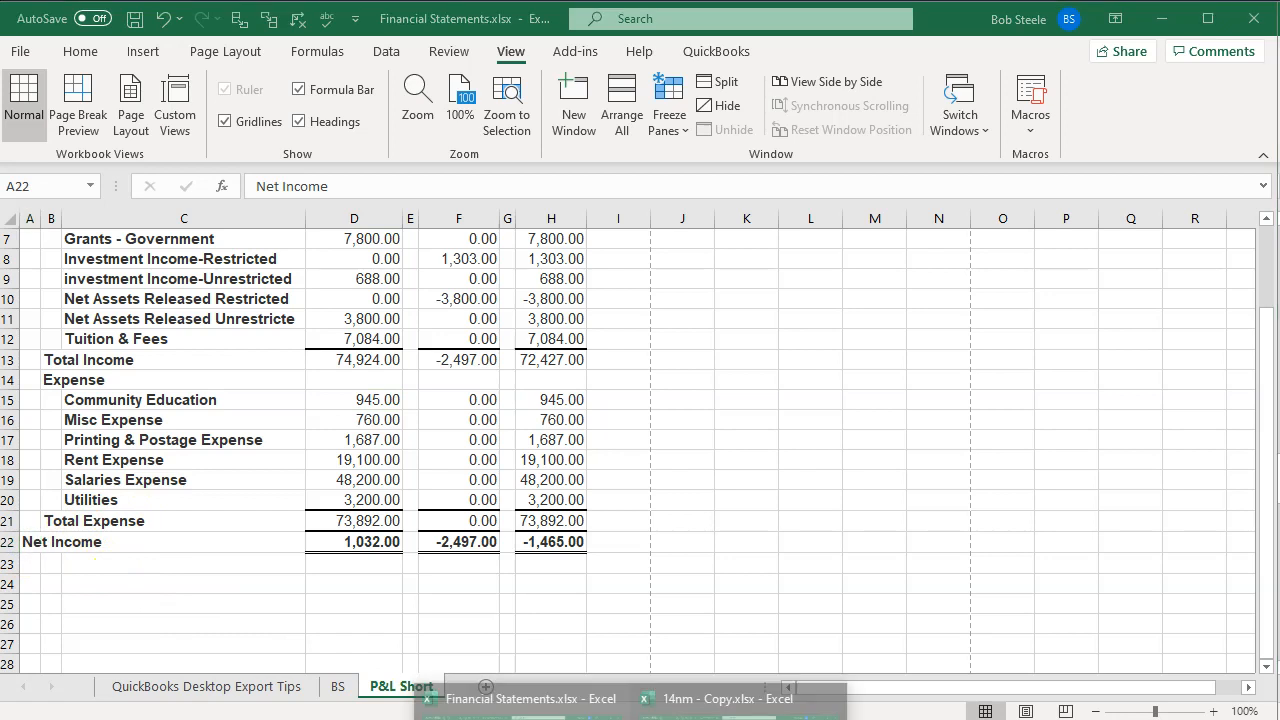
{"action": "left_click", "coordinate": [740, 690]}
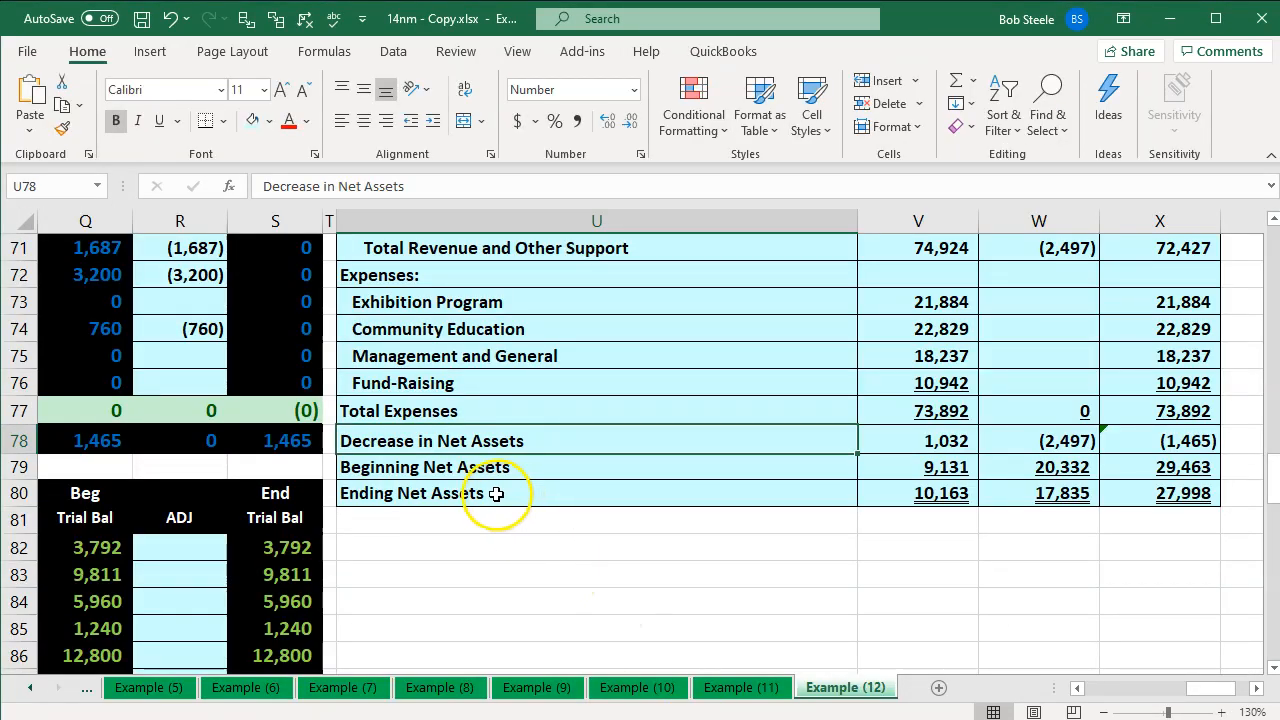
{"action": "left_click", "coordinate": [560, 421]}
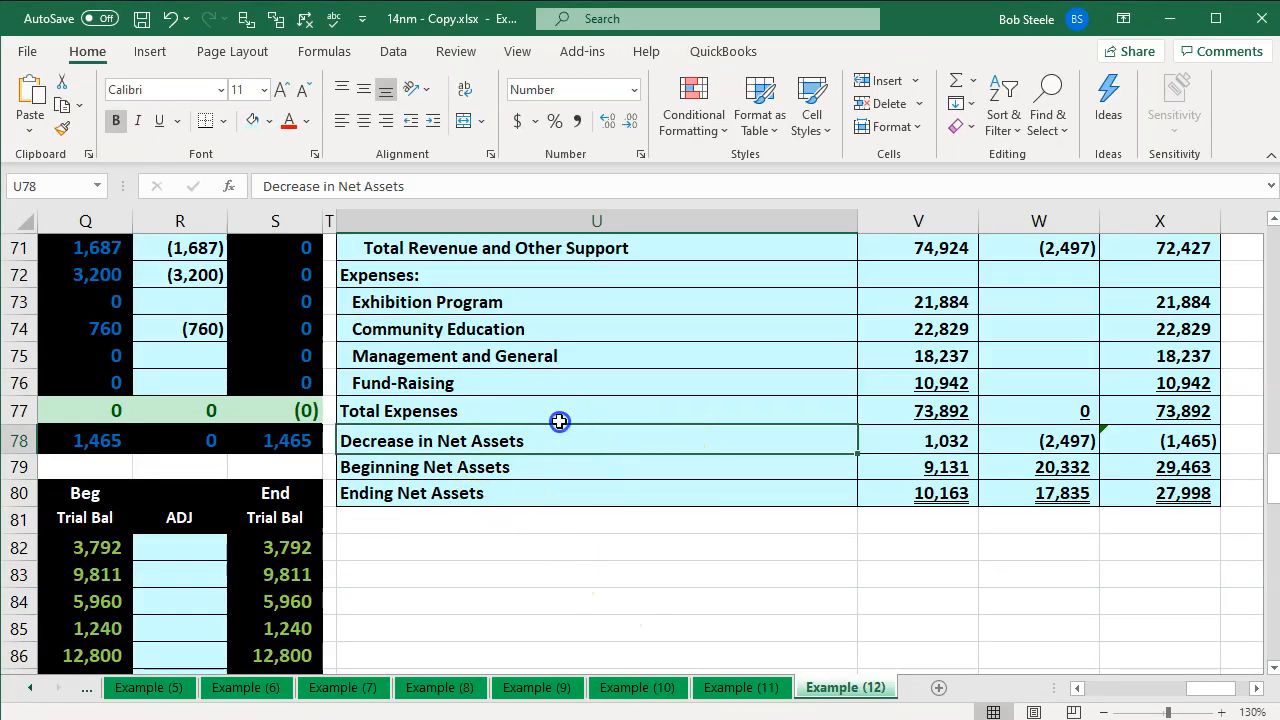
{"action": "left_click", "coordinate": [551, 437]}
{"action": "key", "text": "ctrl+c"}
{"action": "left_click", "coordinate": [1170, 18]}
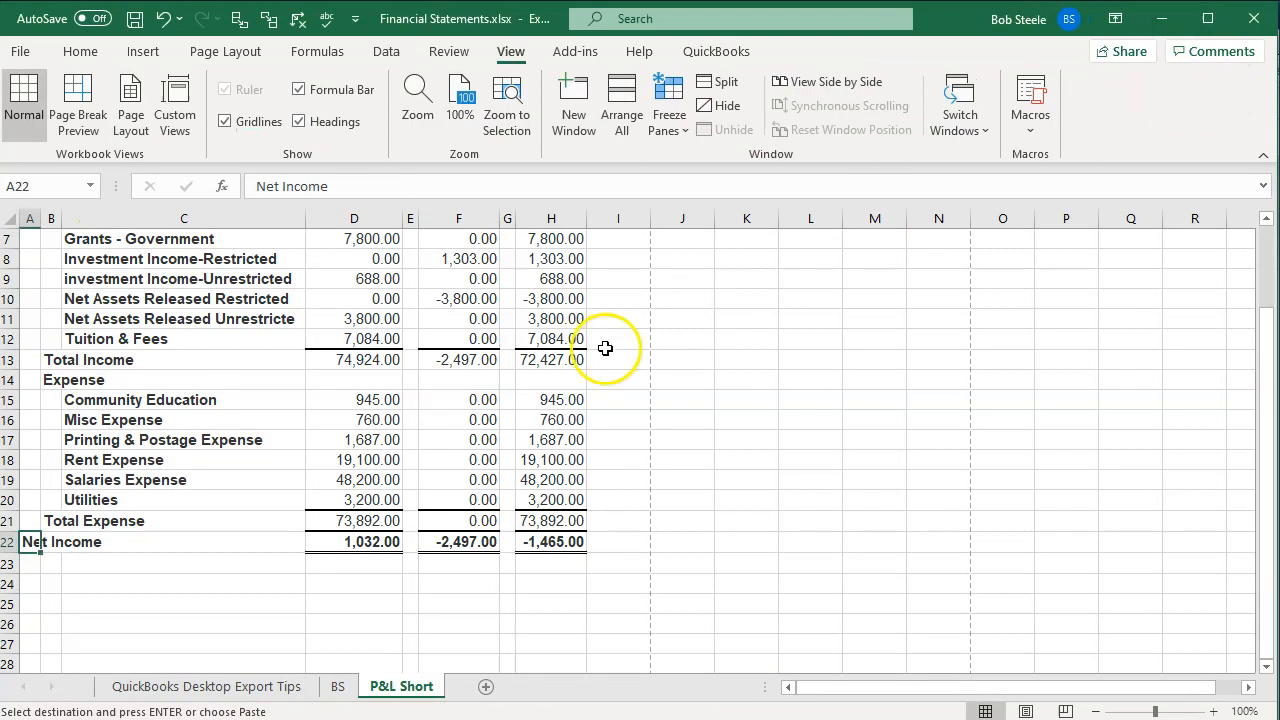
{"action": "left_click", "coordinate": [100, 541]}
{"action": "left_click", "coordinate": [35, 541]}
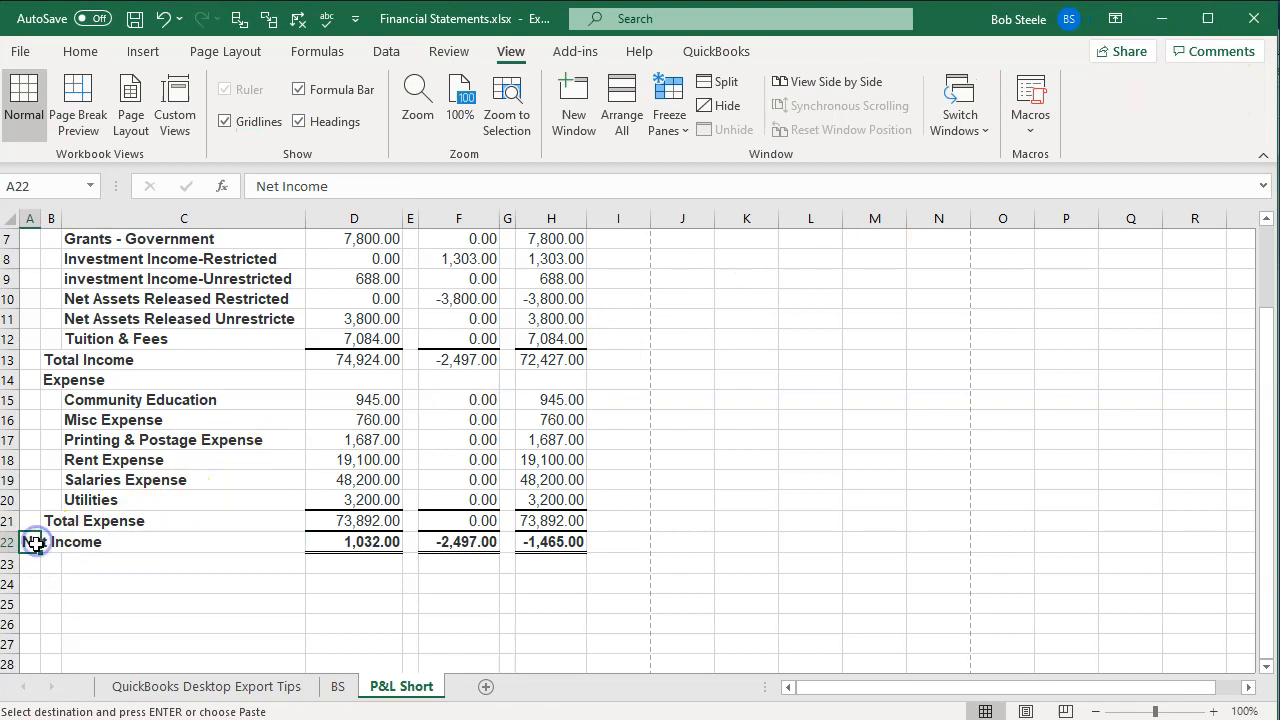
{"action": "key", "text": "ctrl+v"}
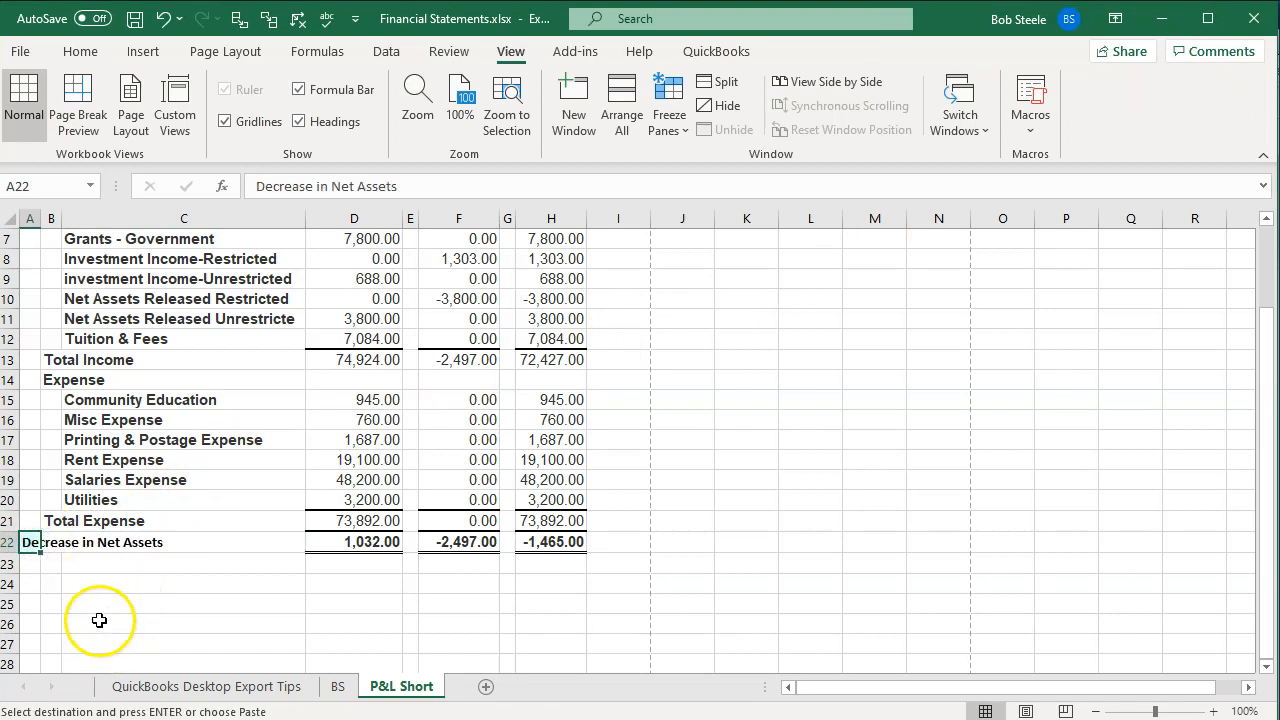
Copy the formatting of the Total Expense label onto the Decrease in Net Assets label with Format Painter.
{"action": "left_click", "coordinate": [45, 521]}
{"action": "left_click", "coordinate": [72, 50]}
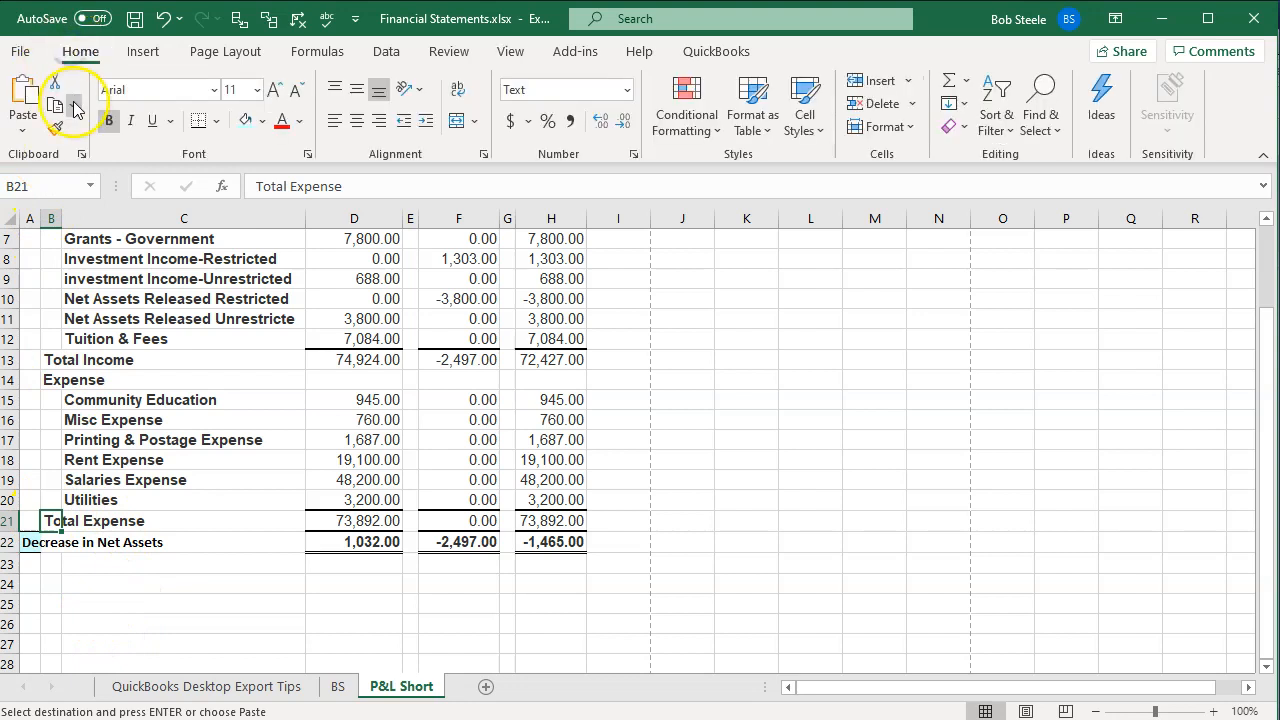
{"action": "left_click", "coordinate": [55, 128]}
{"action": "left_click", "coordinate": [33, 541]}
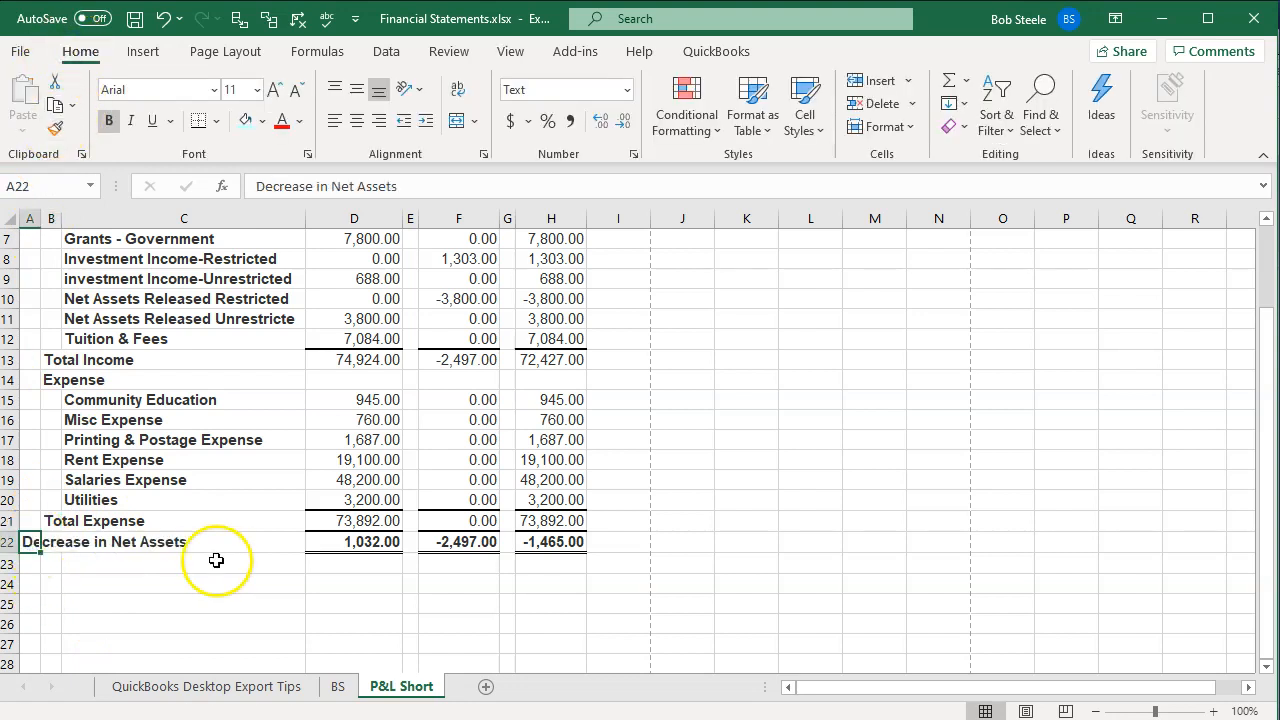
{"action": "left_click", "coordinate": [214, 562]}
Format the amounts in D3:H22 as Currency with no symbol, 0 decimal places and negative numbers in parentheses.
{"action": "scroll", "coordinate": [240, 628], "scroll_direction": "up", "scroll_amount": 1}
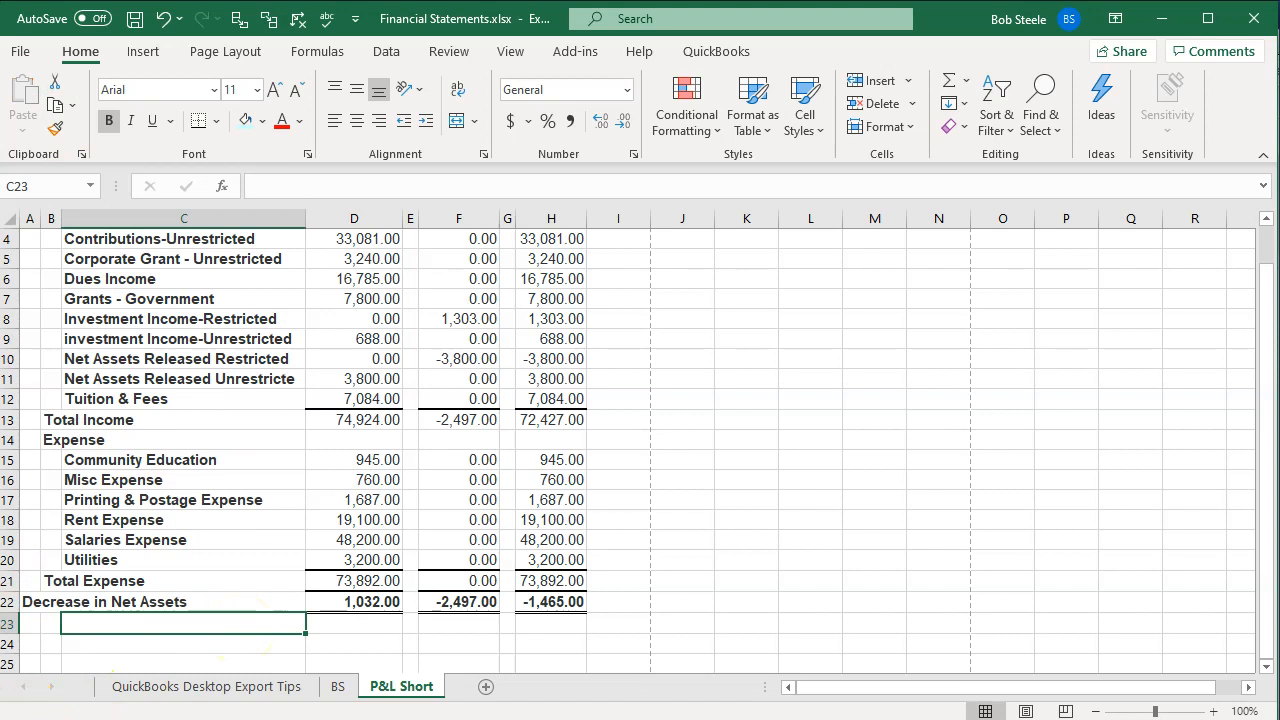
{"action": "scroll", "coordinate": [345, 489], "scroll_direction": "up", "scroll_amount": 1}
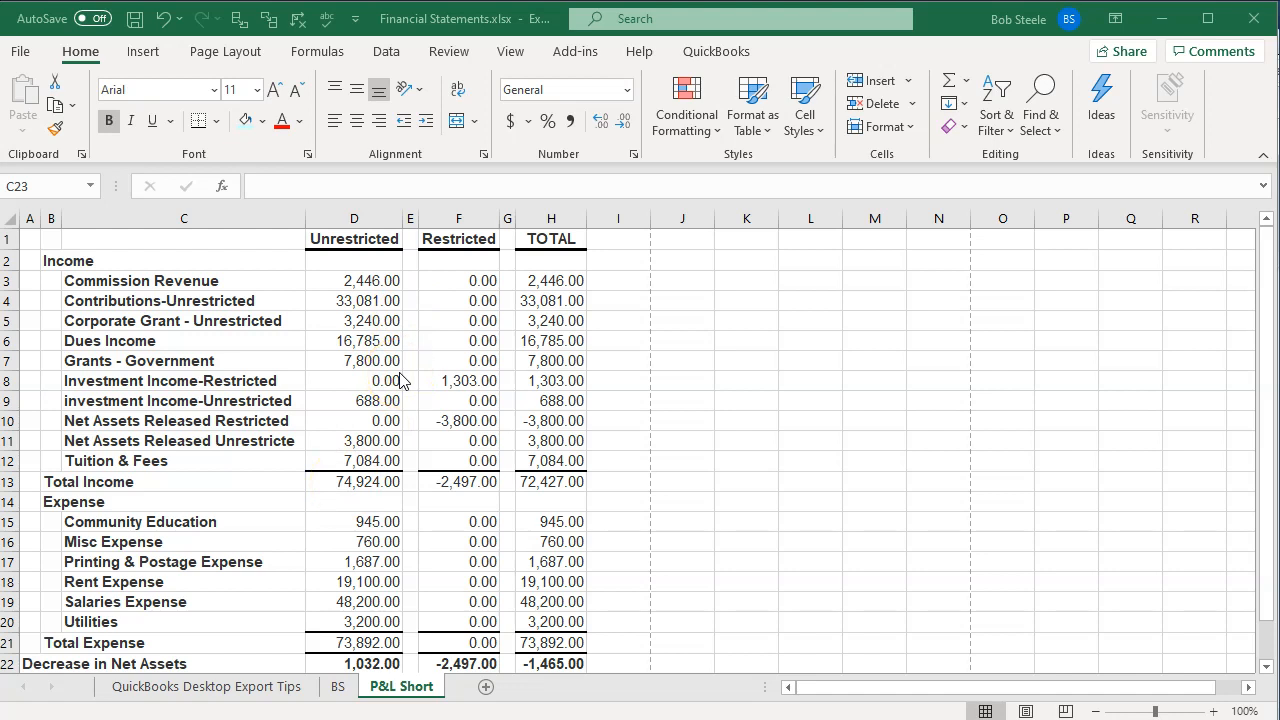
{"action": "left_click_drag", "start_coordinate": [346, 276], "coordinate": [522, 617]}
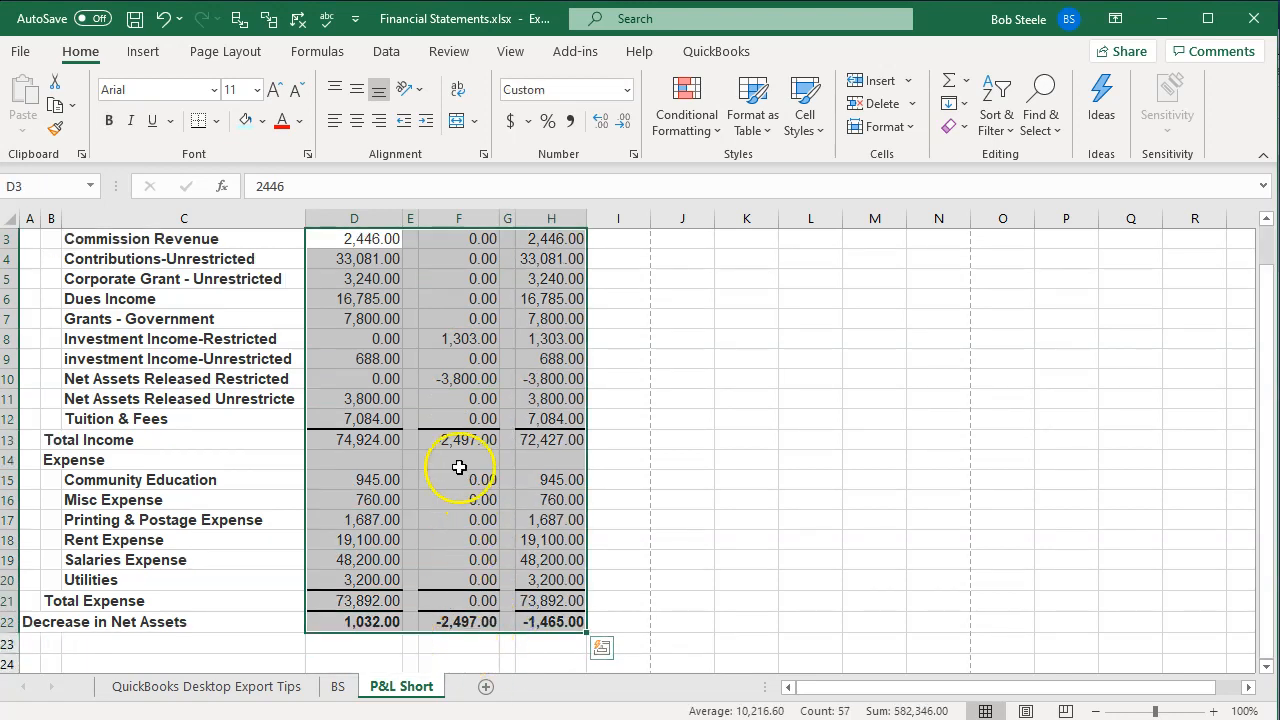
{"action": "right_click", "coordinate": [437, 357]}
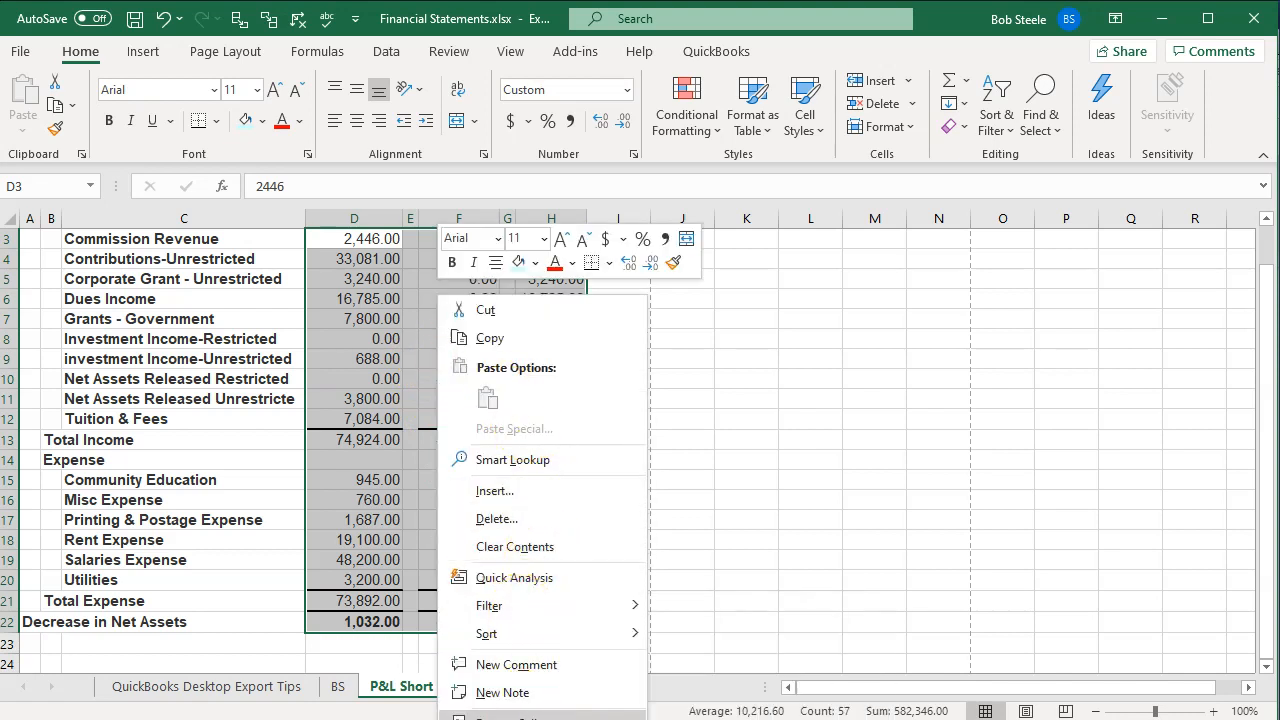
{"action": "left_click", "coordinate": [510, 716]}
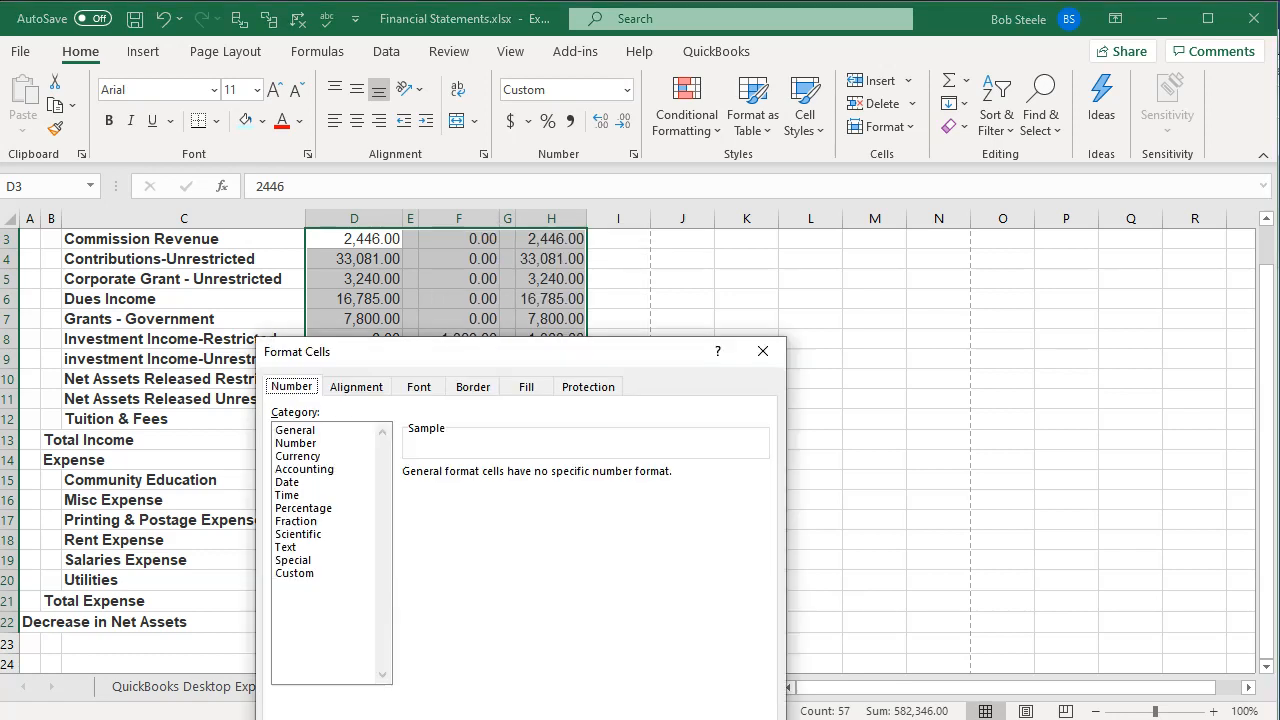
{"action": "left_click_drag", "start_coordinate": [462, 366], "coordinate": [478, 254]}
{"action": "left_click", "coordinate": [313, 343]}
{"action": "left_click", "coordinate": [554, 366]}
{"action": "left_click", "coordinate": [554, 366]}
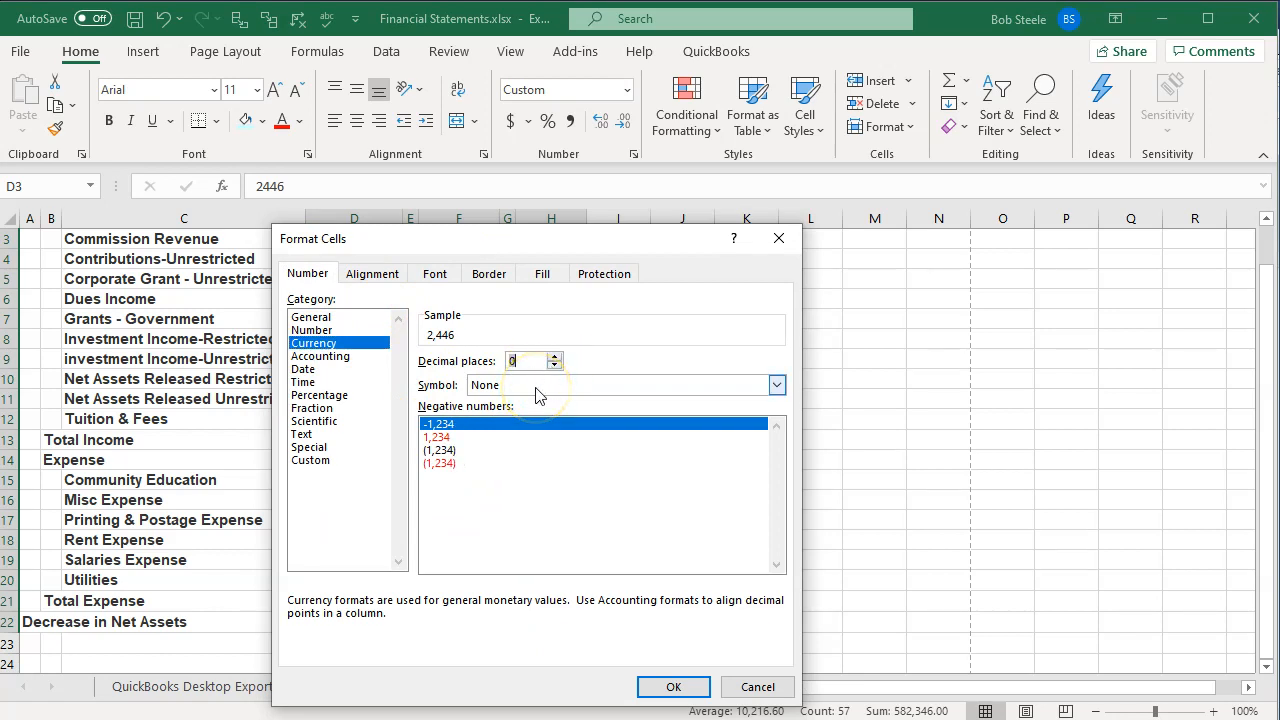
{"action": "left_click", "coordinate": [460, 450]}
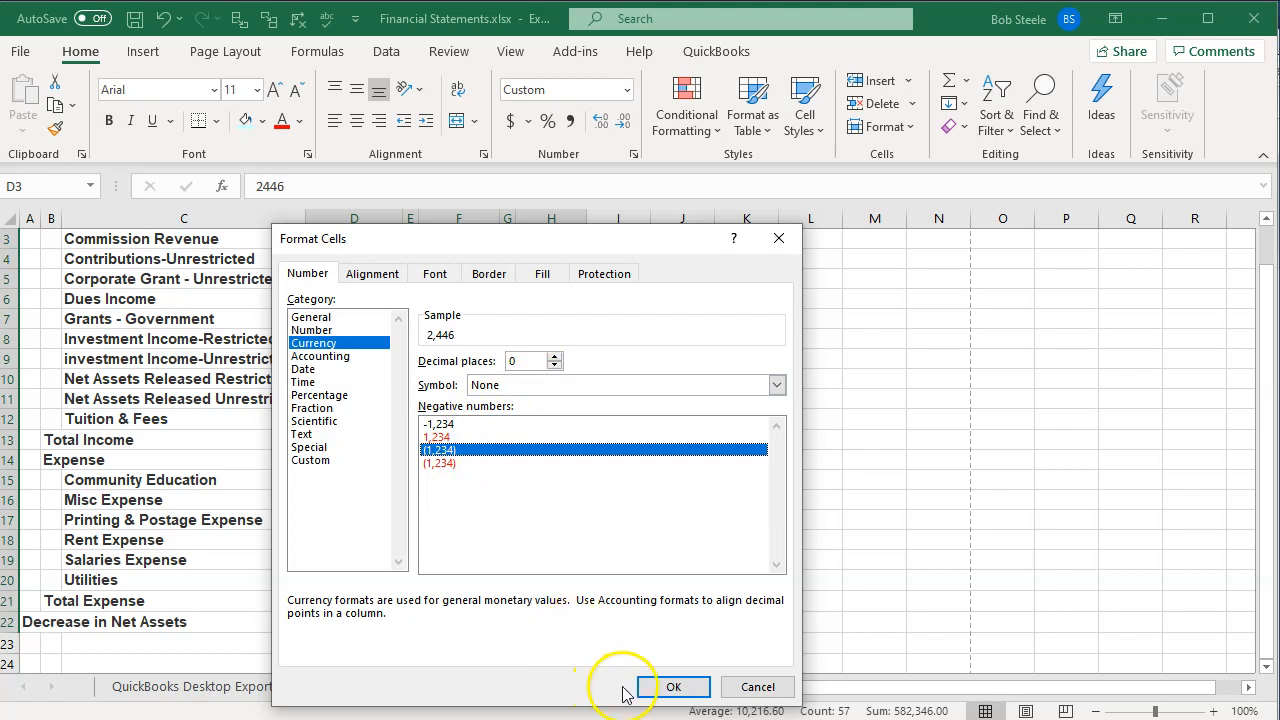
{"action": "left_click", "coordinate": [660, 688]}
{"action": "left_click", "coordinate": [452, 540]}
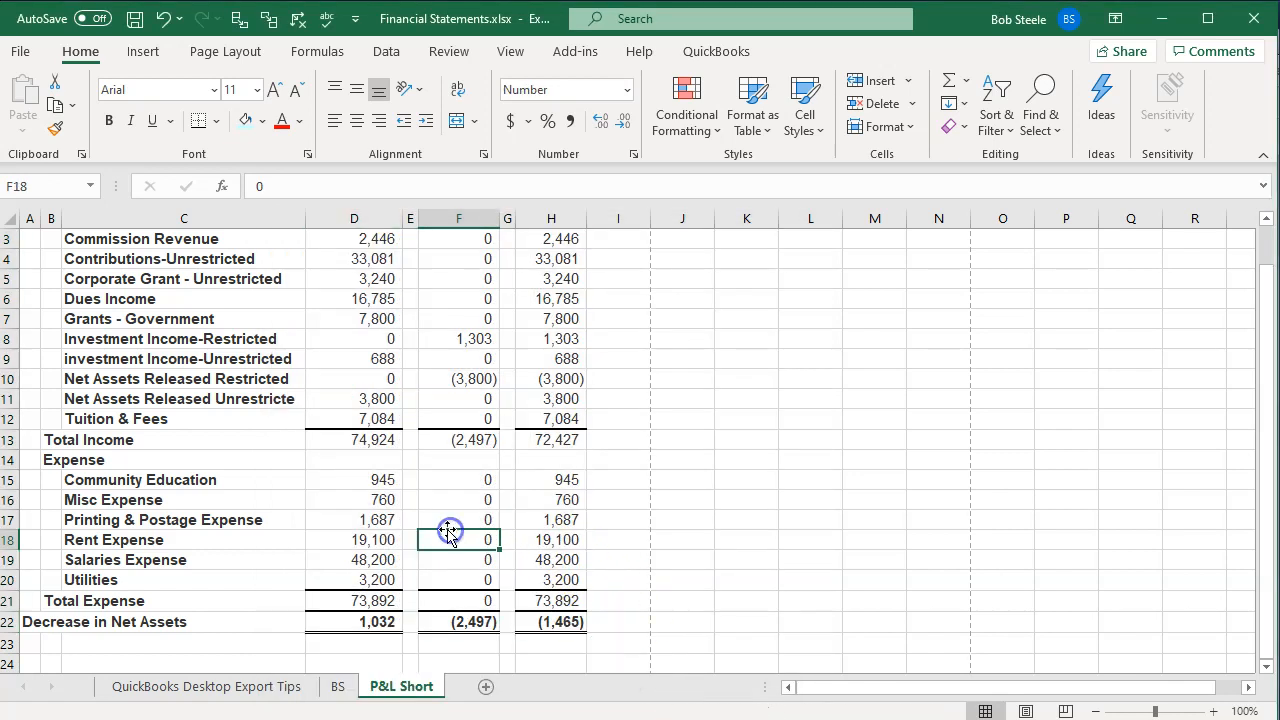
Save the Financial Statements workbook, keeping it as a macro-free file.
{"action": "scroll", "coordinate": [403, 520], "scroll_direction": "up", "scroll_amount": 1}
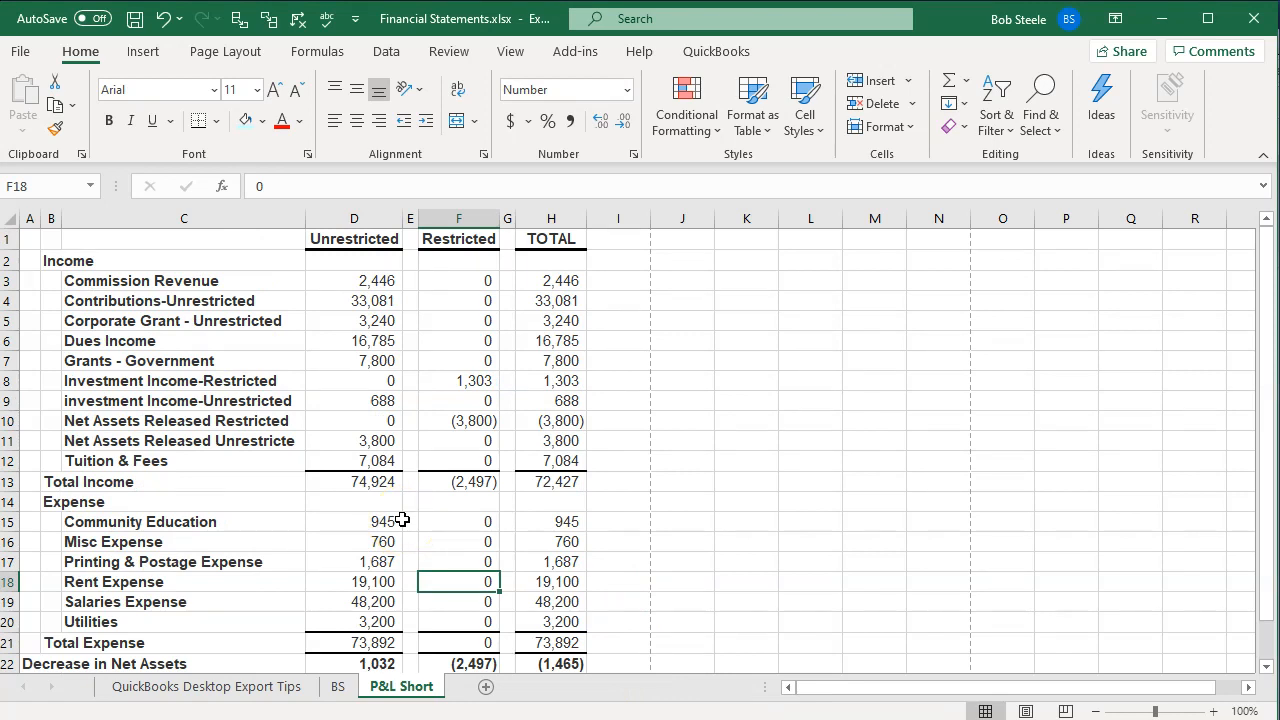
{"action": "left_click", "coordinate": [134, 18]}
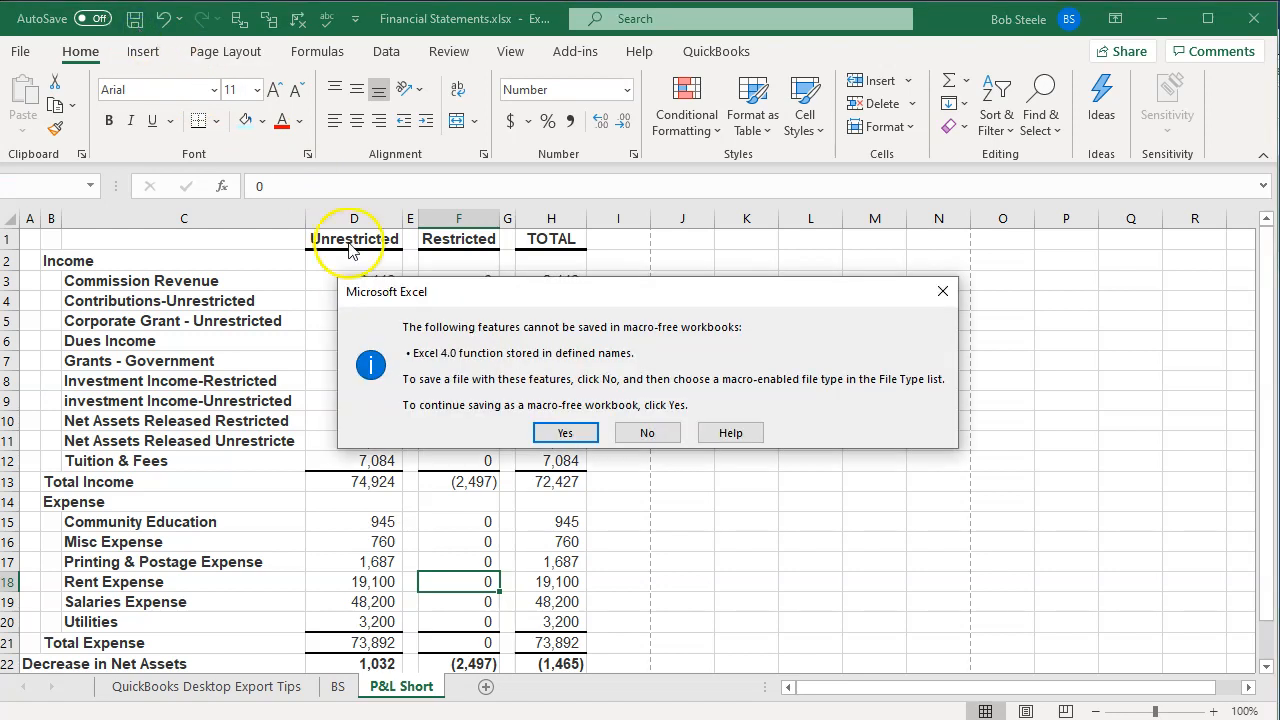
{"action": "left_click", "coordinate": [545, 432]}
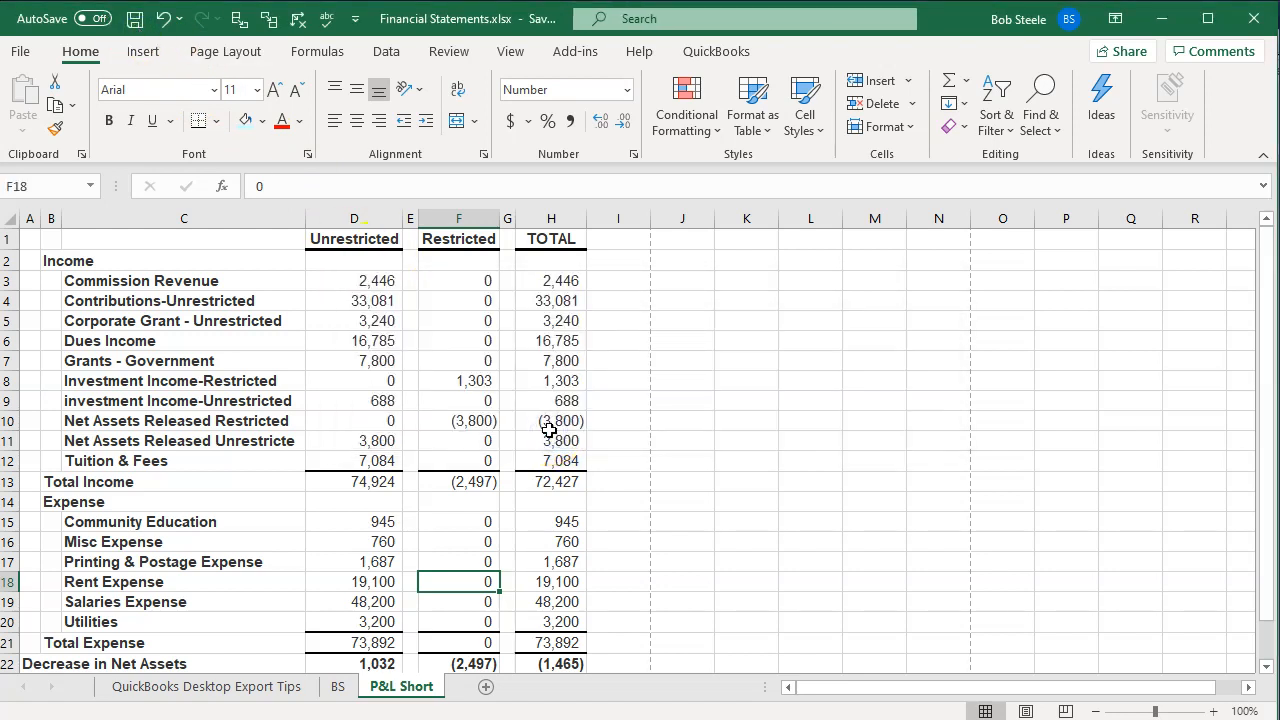
Close the workbook and expand the Unrestricted class columns in the QuickBooks Statement of Activities report.
{"action": "left_click", "coordinate": [1254, 20]}
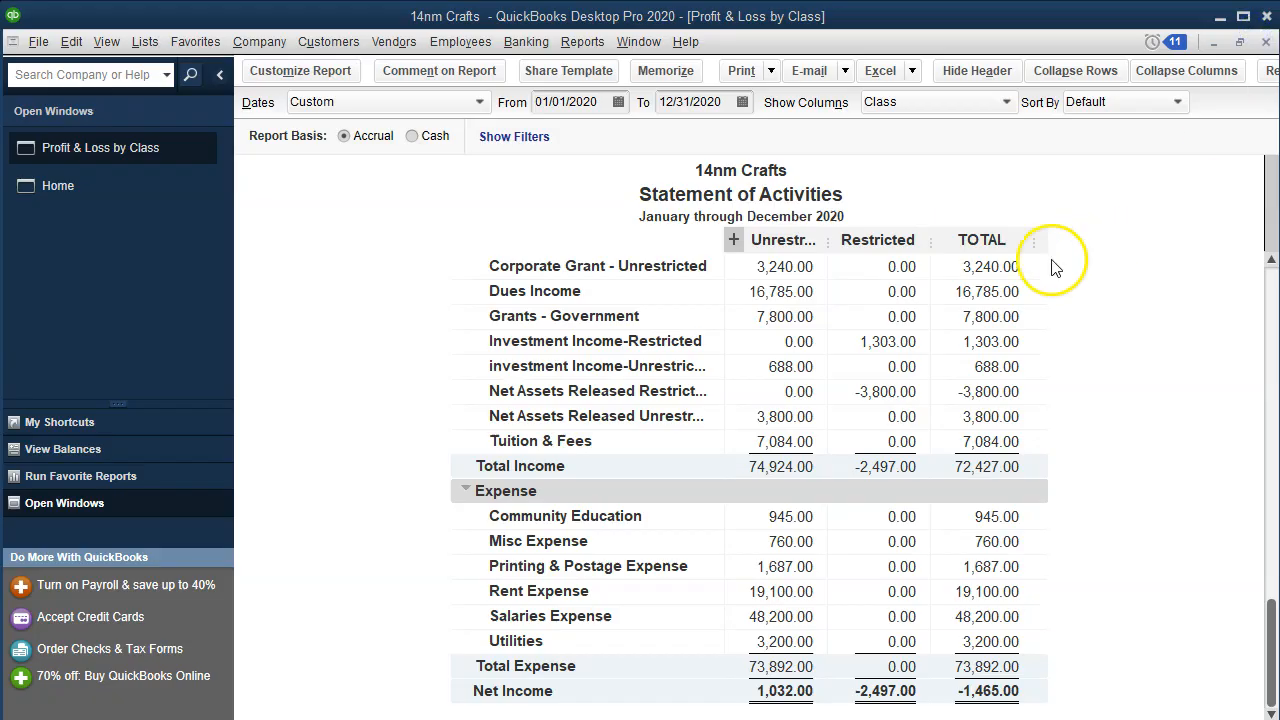
{"action": "left_click", "coordinate": [734, 241]}
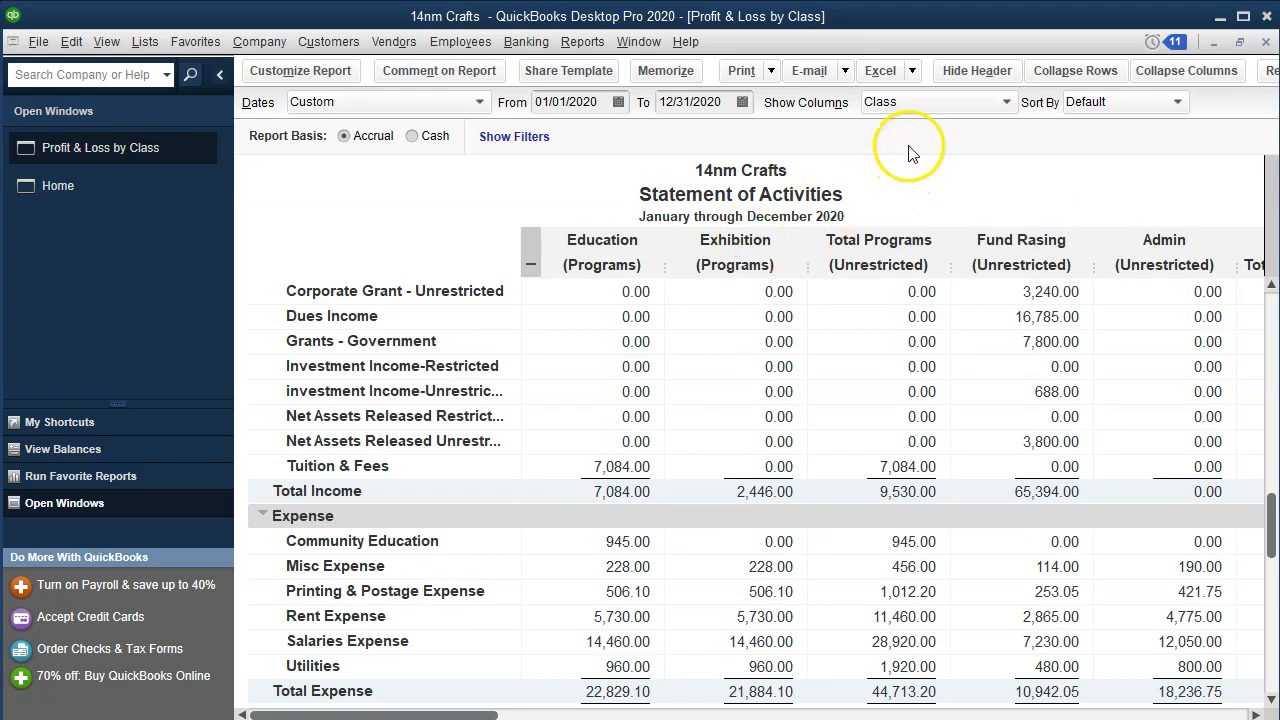
Export the expanded report to Excel as a new worksheet in the existing Financial Statements workbook.
{"action": "left_click", "coordinate": [913, 71]}
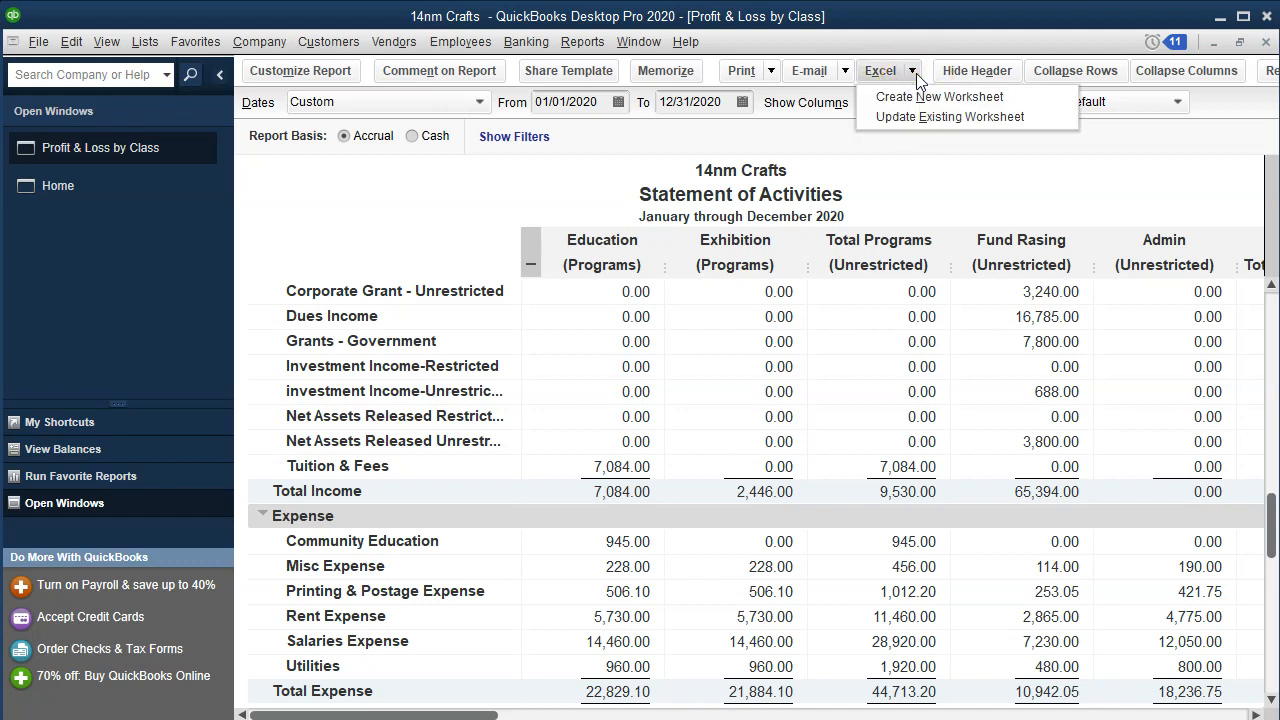
{"action": "left_click", "coordinate": [920, 98]}
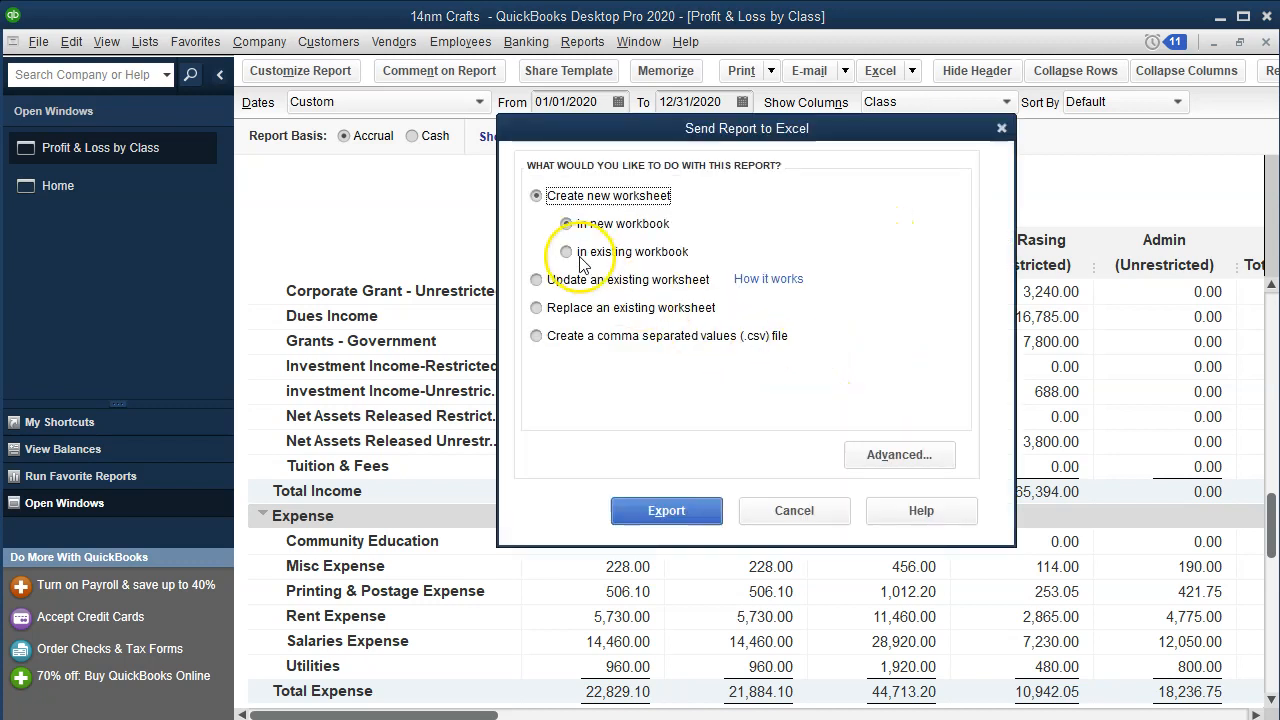
{"action": "left_click", "coordinate": [570, 252]}
{"action": "left_click", "coordinate": [914, 320]}
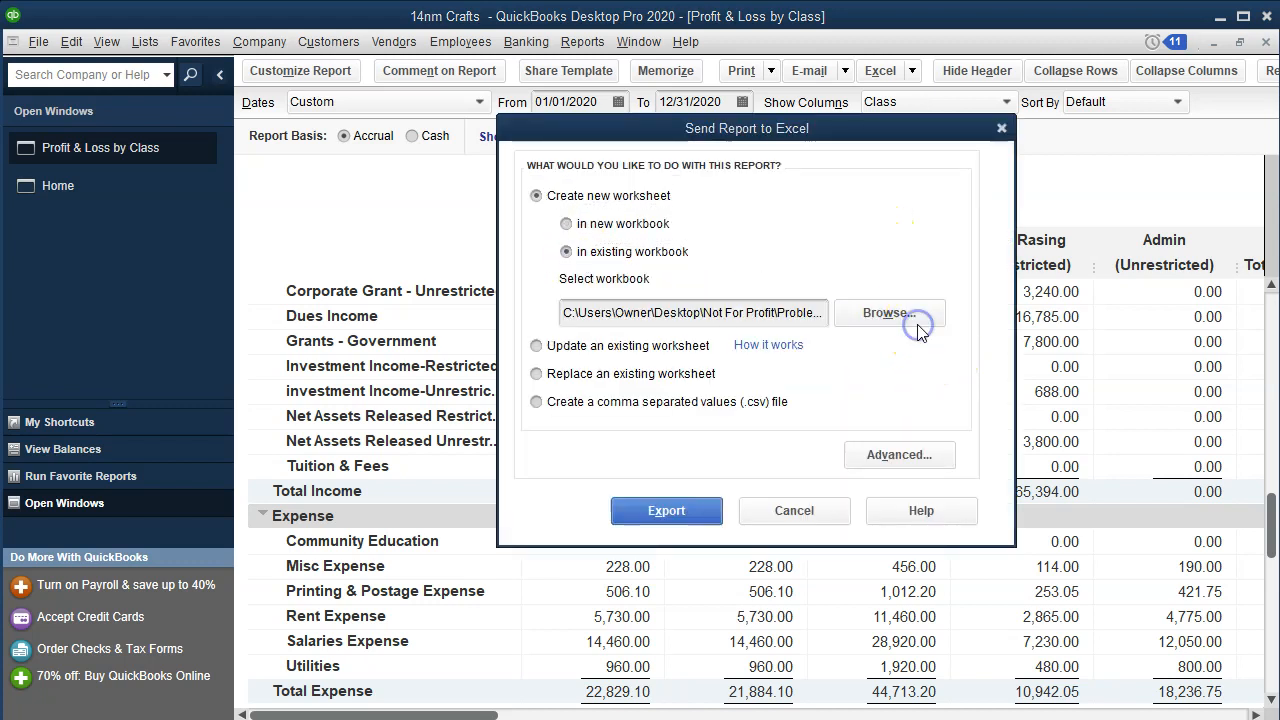
{"action": "double_click", "coordinate": [740, 248]}
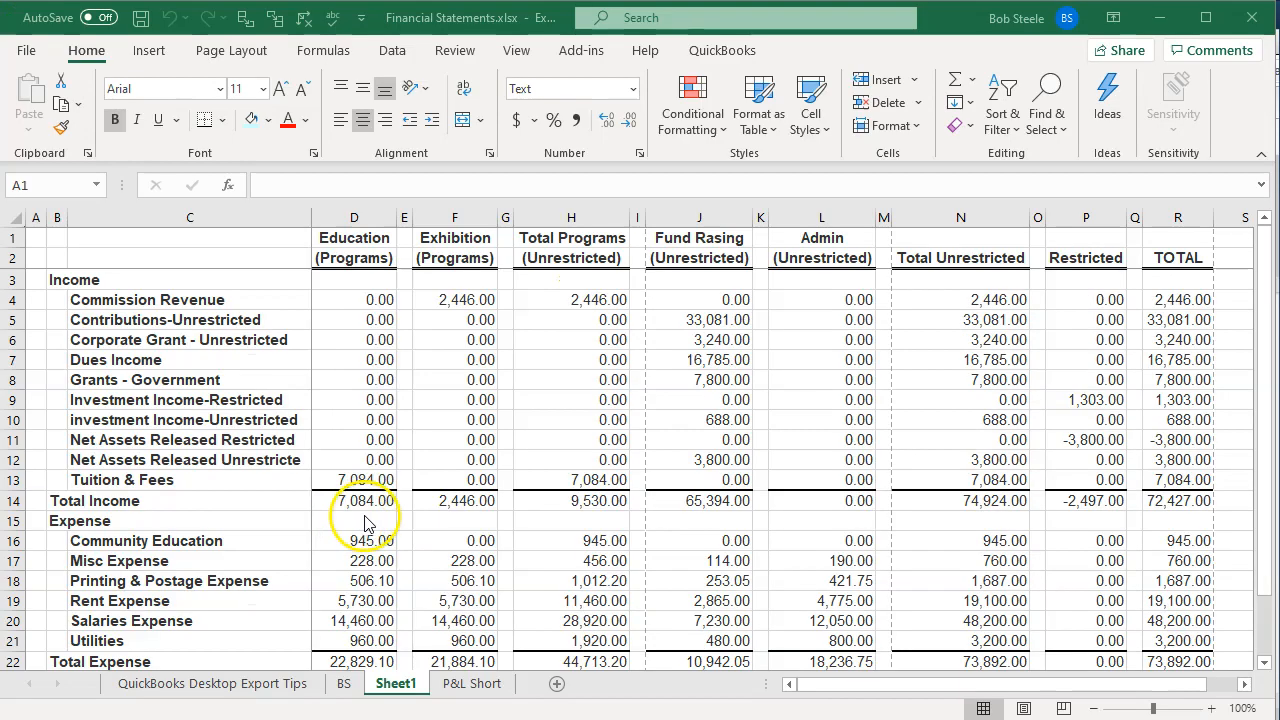
Move the exported Sheet1 after the P&L Short sheet and rename it "P & L Long".
{"action": "left_click", "coordinate": [400, 688]}
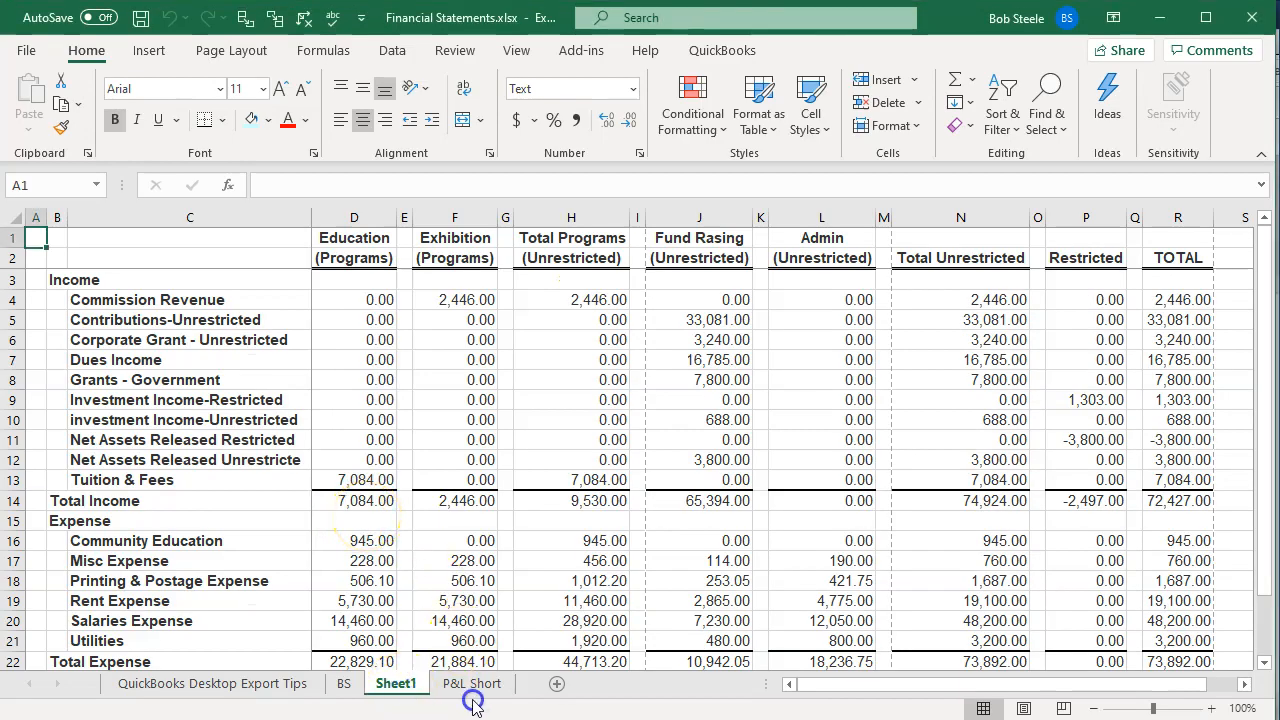
{"action": "left_click_drag", "start_coordinate": [400, 688], "coordinate": [523, 680]}
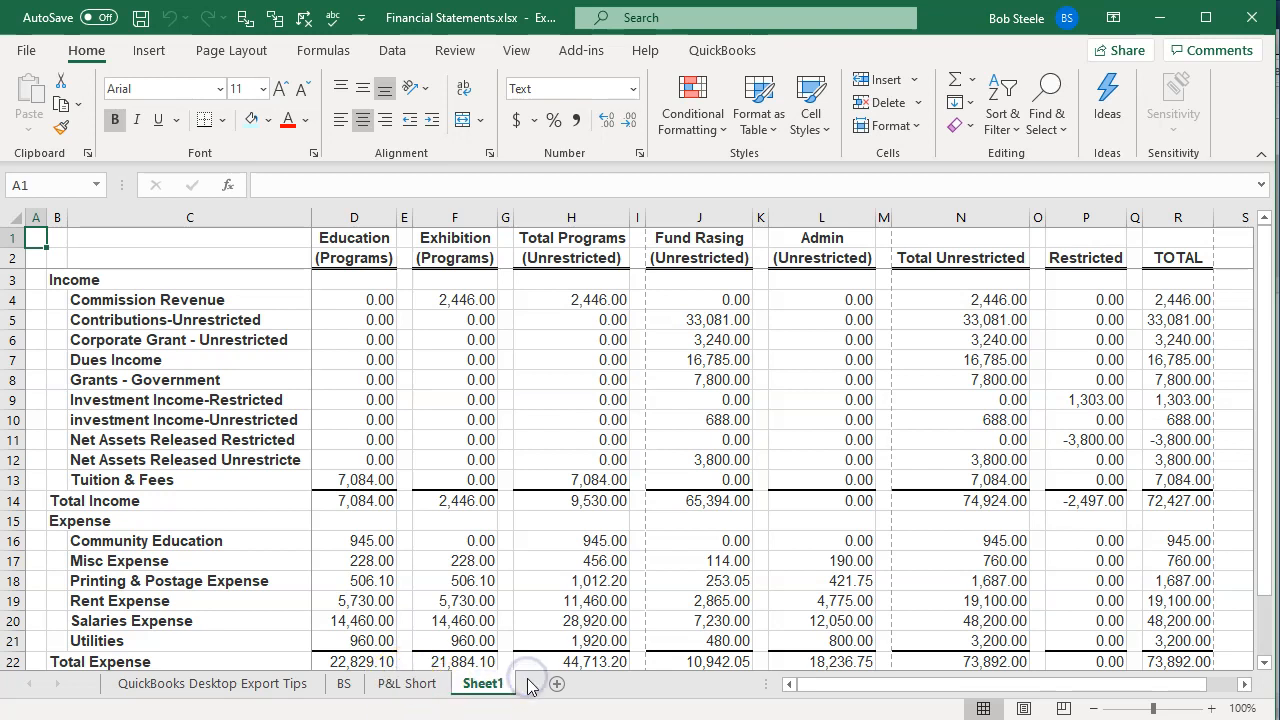
{"action": "double_click", "coordinate": [482, 686]}
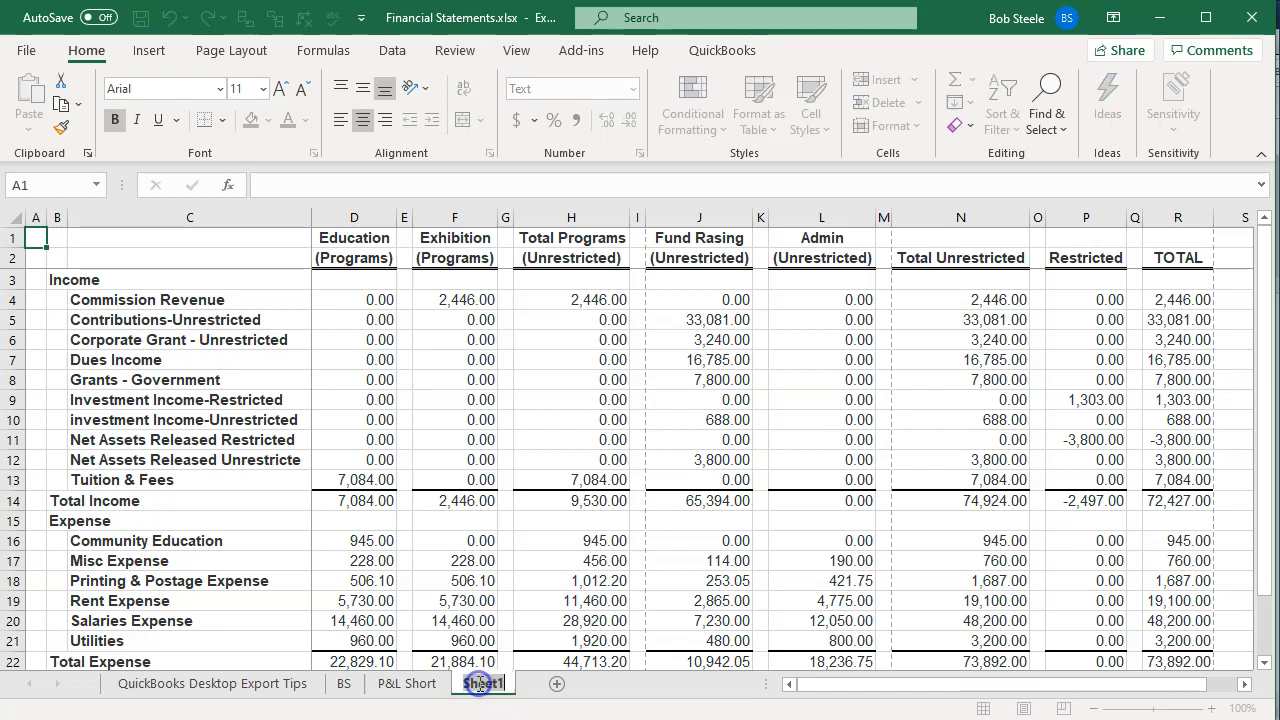
{"action": "type", "text": "P"}
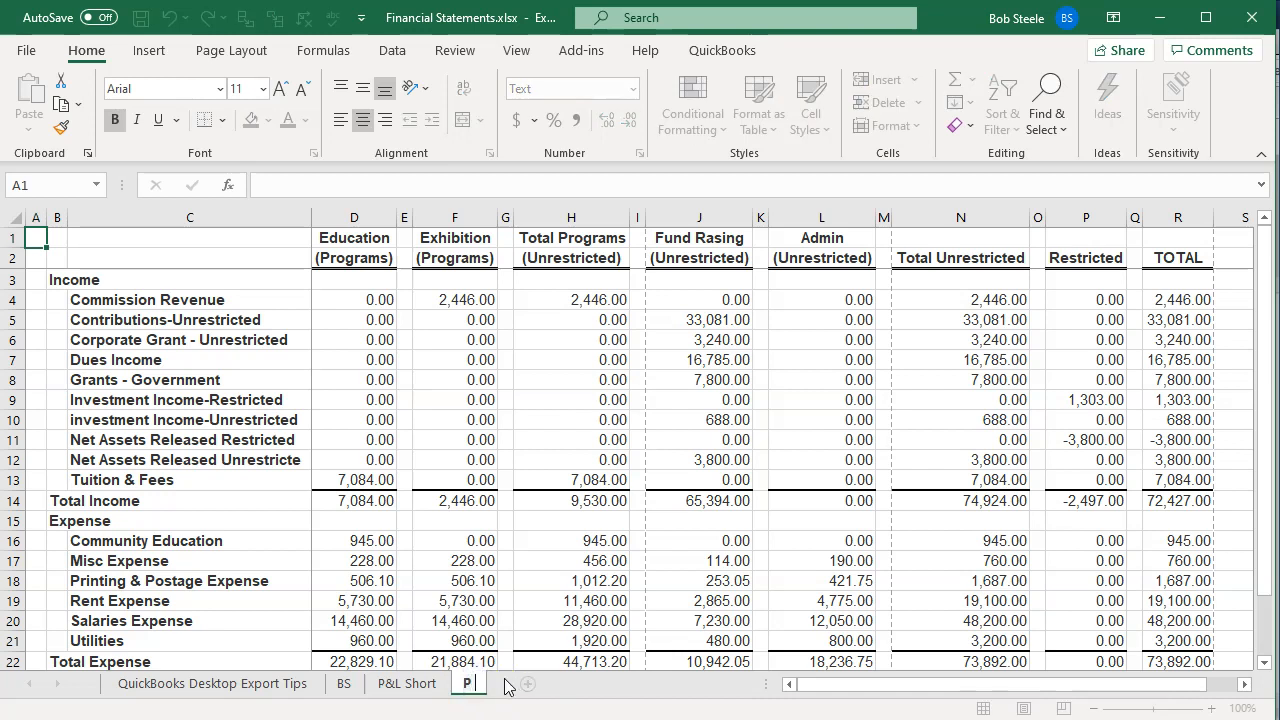
{"action": "type", "text": " & L Long"}
{"action": "left_click", "coordinate": [507, 540]}
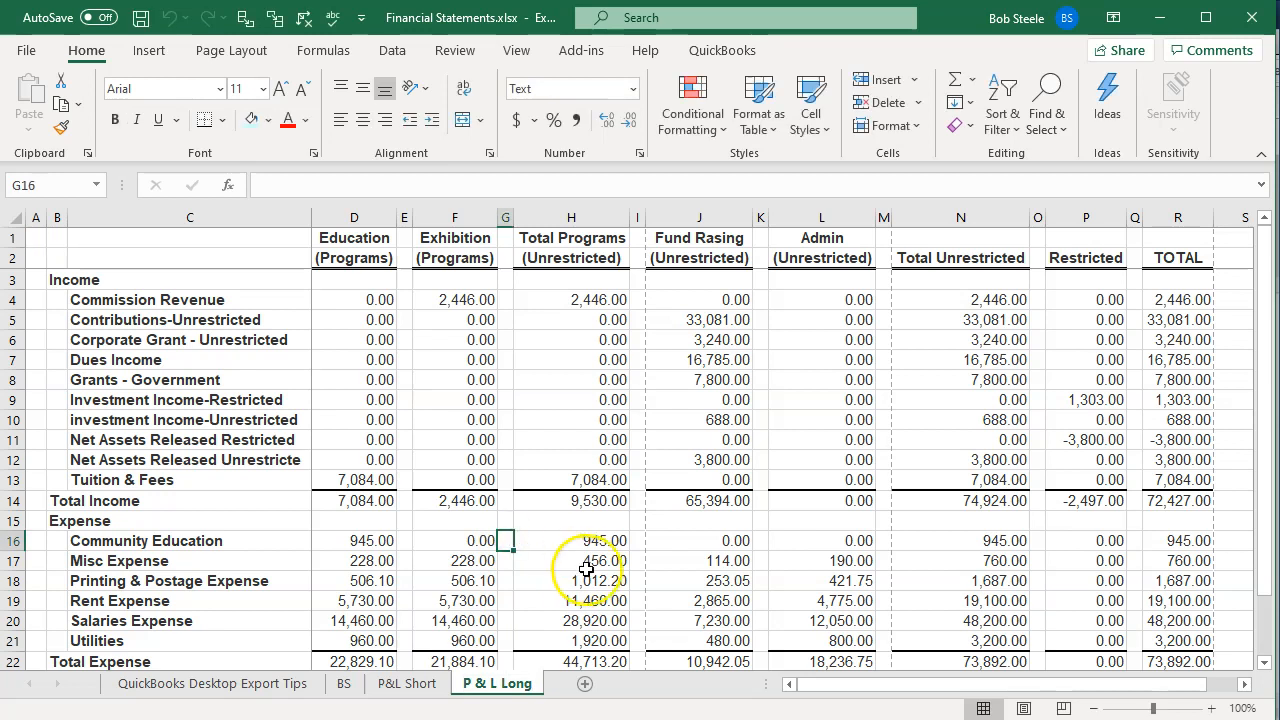
Check the sheet in Page Layout view with its panes unfrozen, remove the window split and return to Normal view.
{"action": "left_click", "coordinate": [1025, 708]}
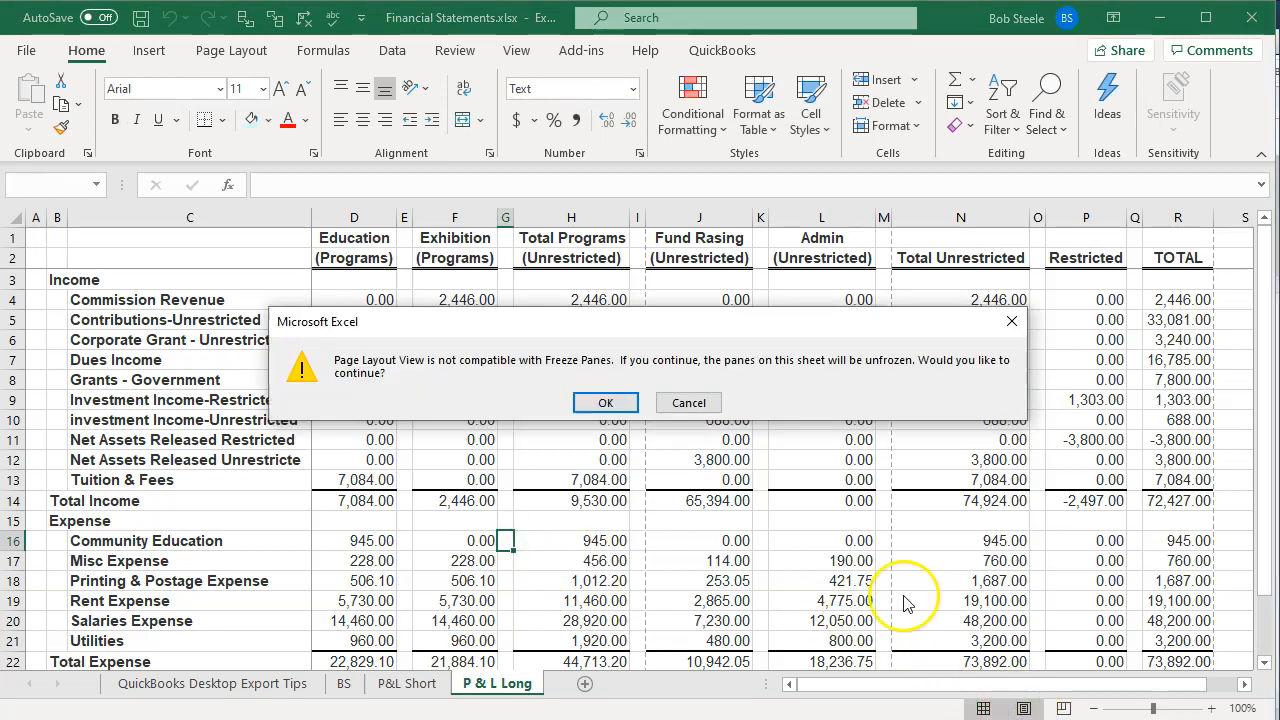
{"action": "left_click", "coordinate": [604, 410]}
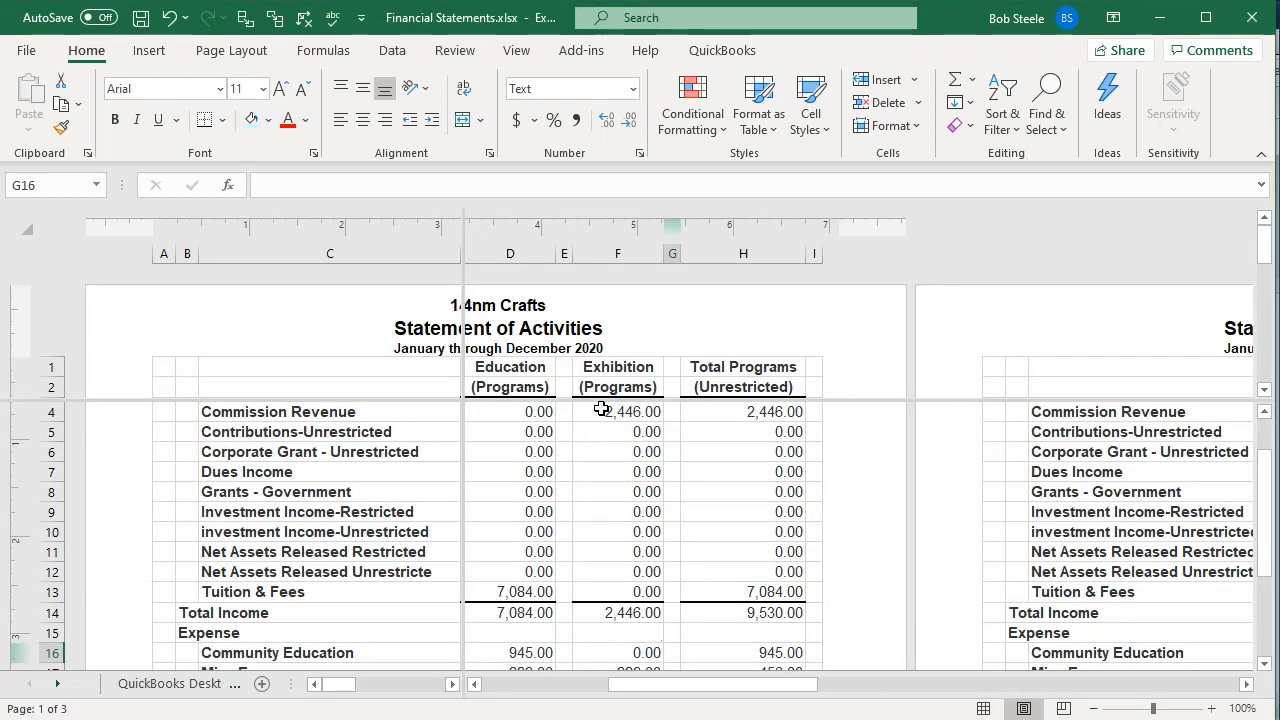
{"action": "left_click", "coordinate": [525, 58]}
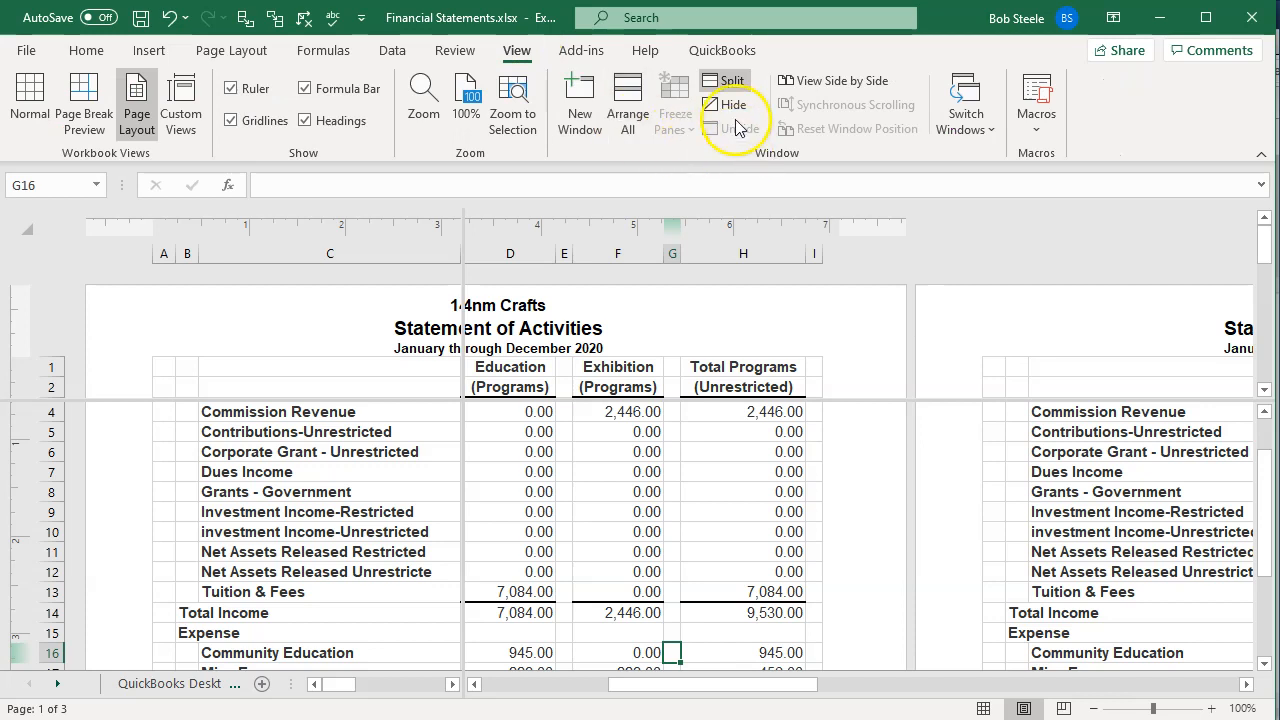
{"action": "left_click", "coordinate": [722, 82]}
{"action": "left_click", "coordinate": [722, 82]}
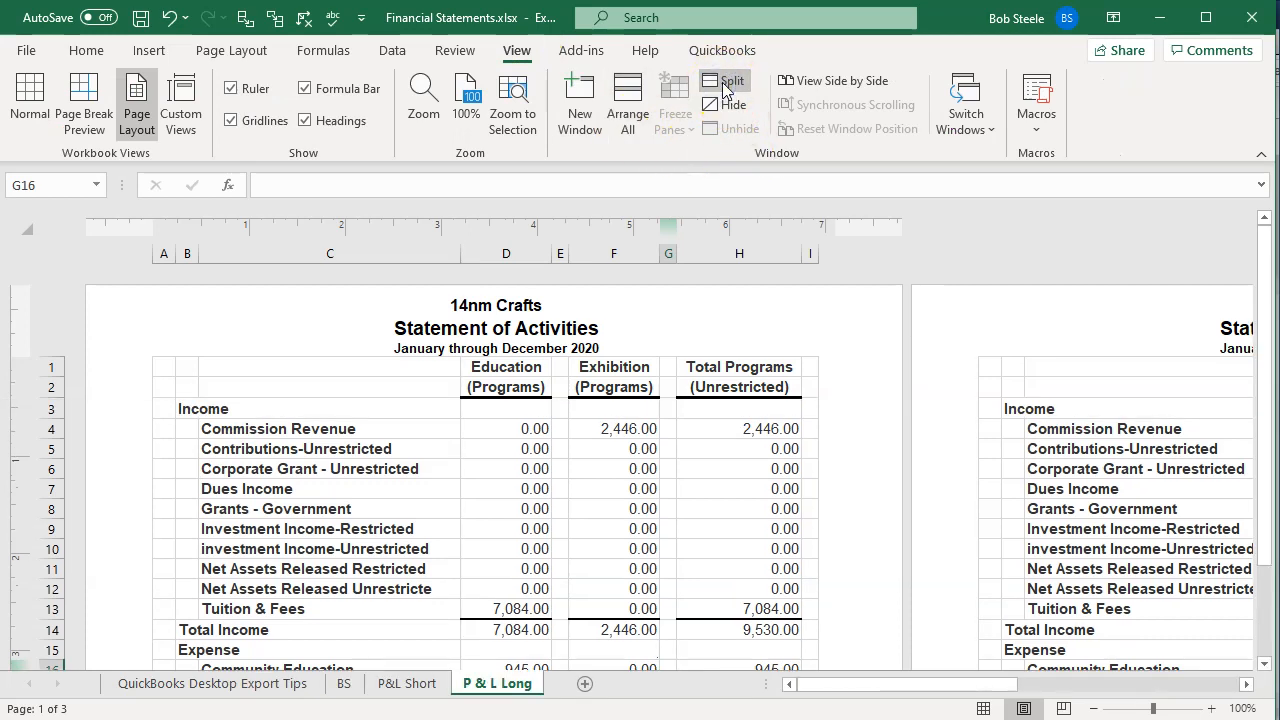
{"action": "left_click", "coordinate": [983, 708]}
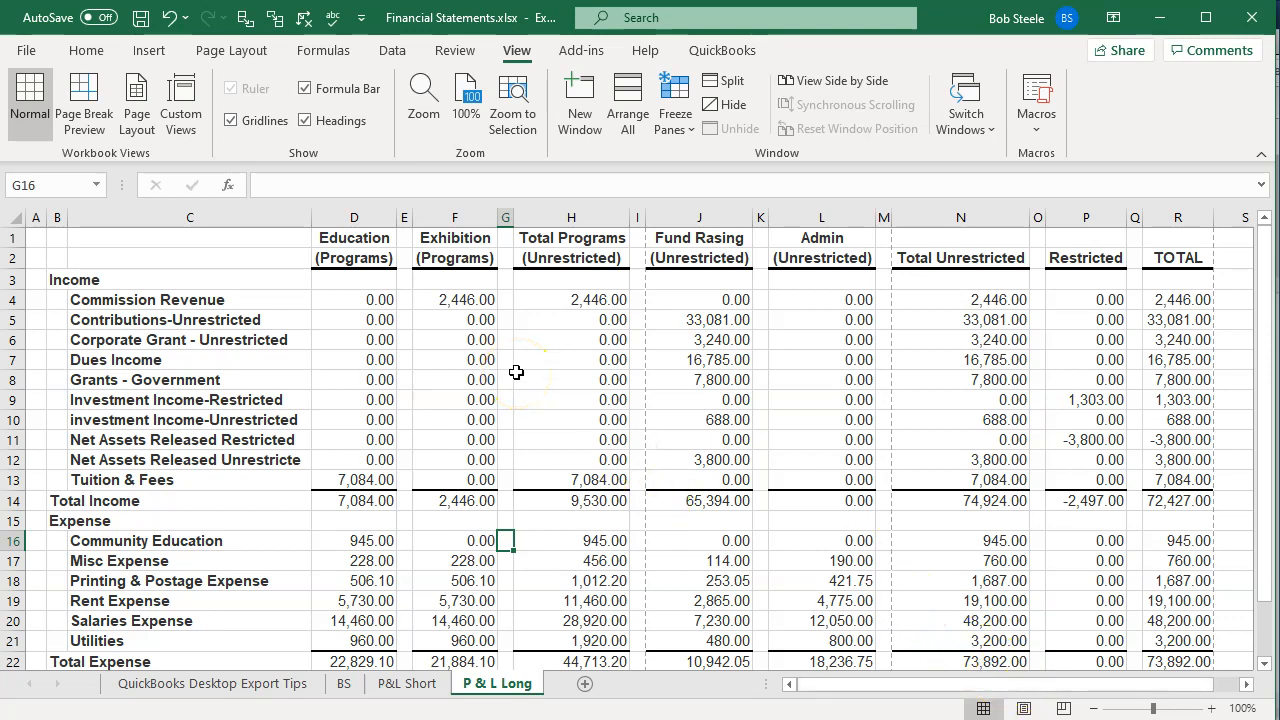
Set the P & L Long sheet's page orientation to Landscape.
{"action": "left_click", "coordinate": [210, 55]}
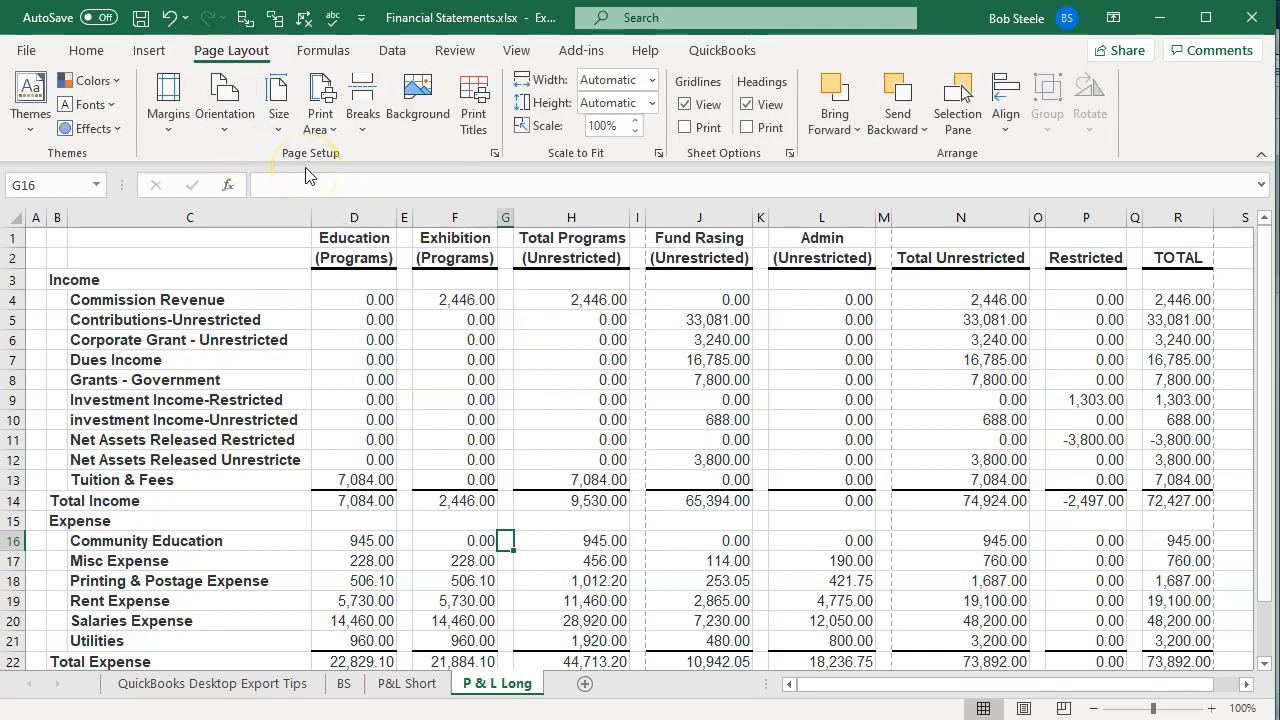
{"action": "left_click", "coordinate": [224, 100]}
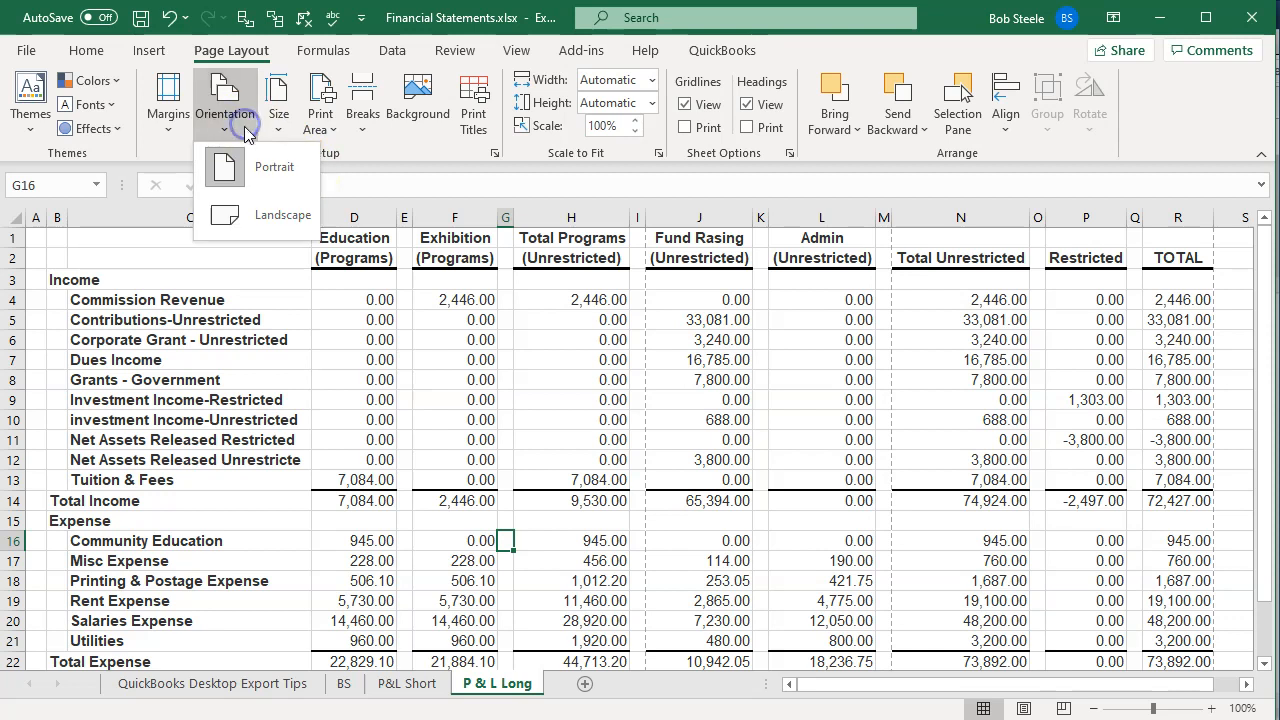
{"action": "left_click", "coordinate": [242, 211]}
{"action": "left_click", "coordinate": [340, 360]}
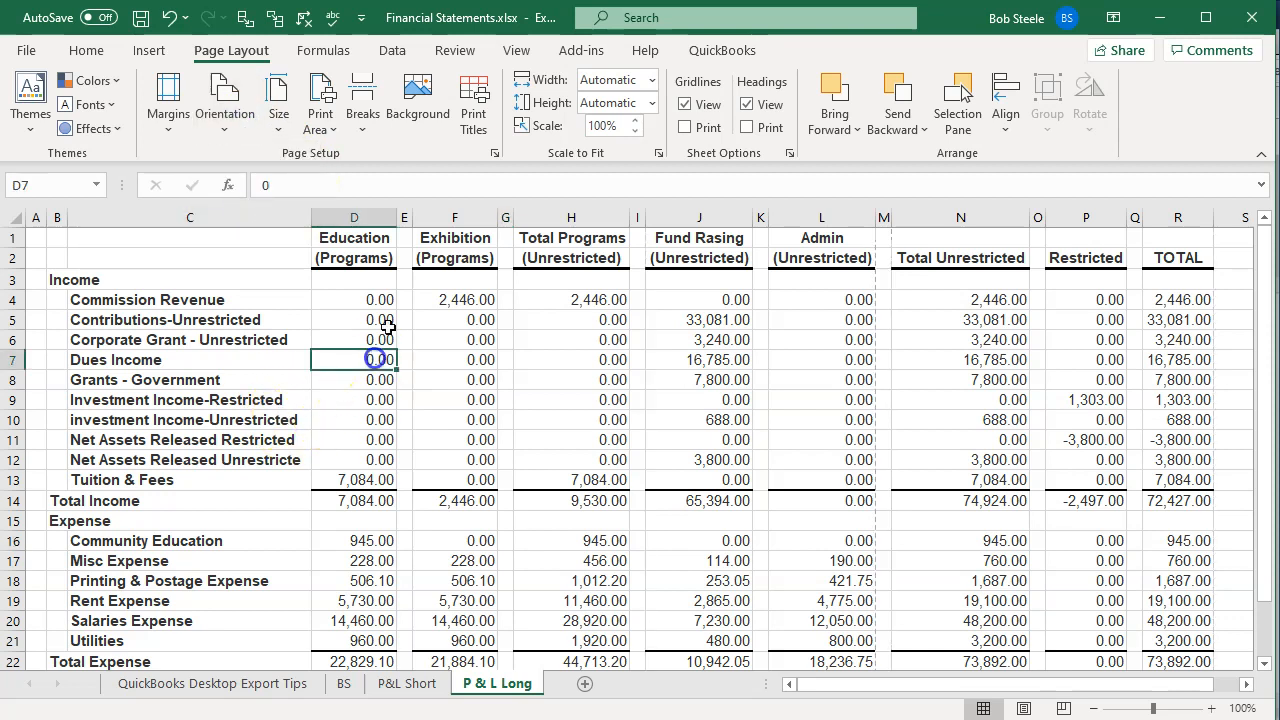
Delete the empty spacer columns E, G, I, K, M, O and Q between the amount columns.
{"action": "left_click", "coordinate": [405, 218]}
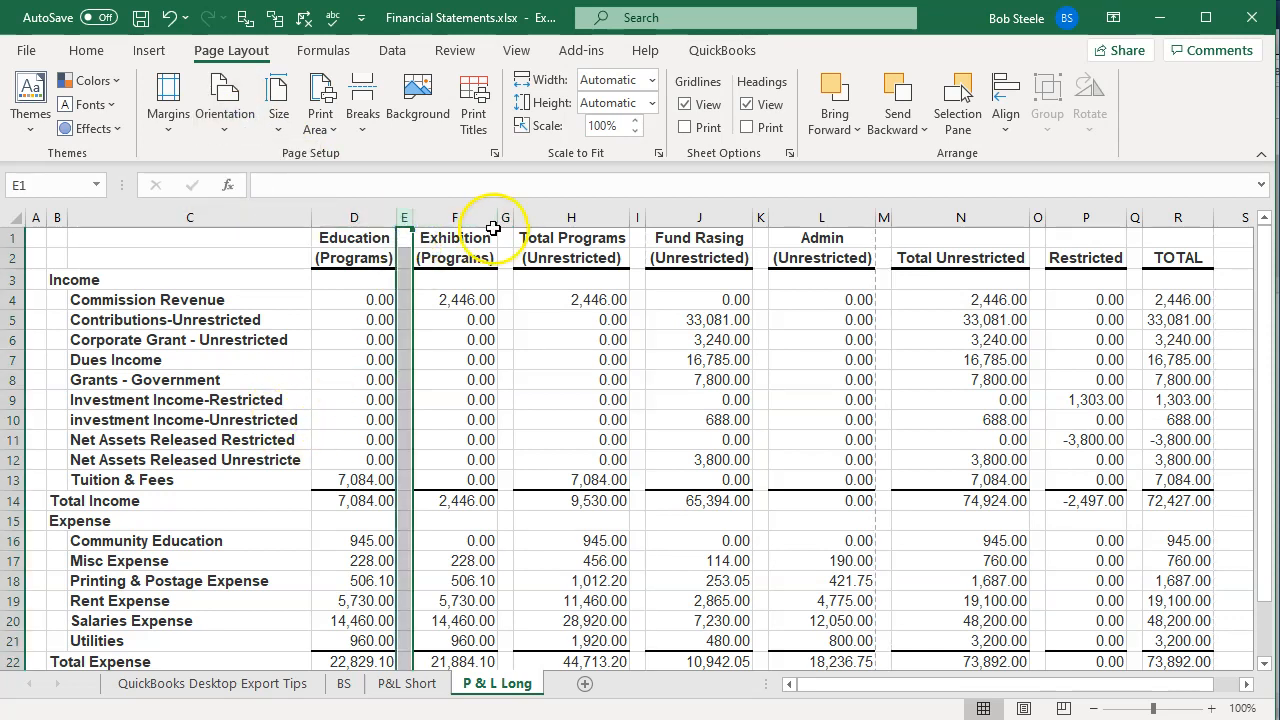
{"action": "left_click", "coordinate": [506, 217], "text": "ctrl"}
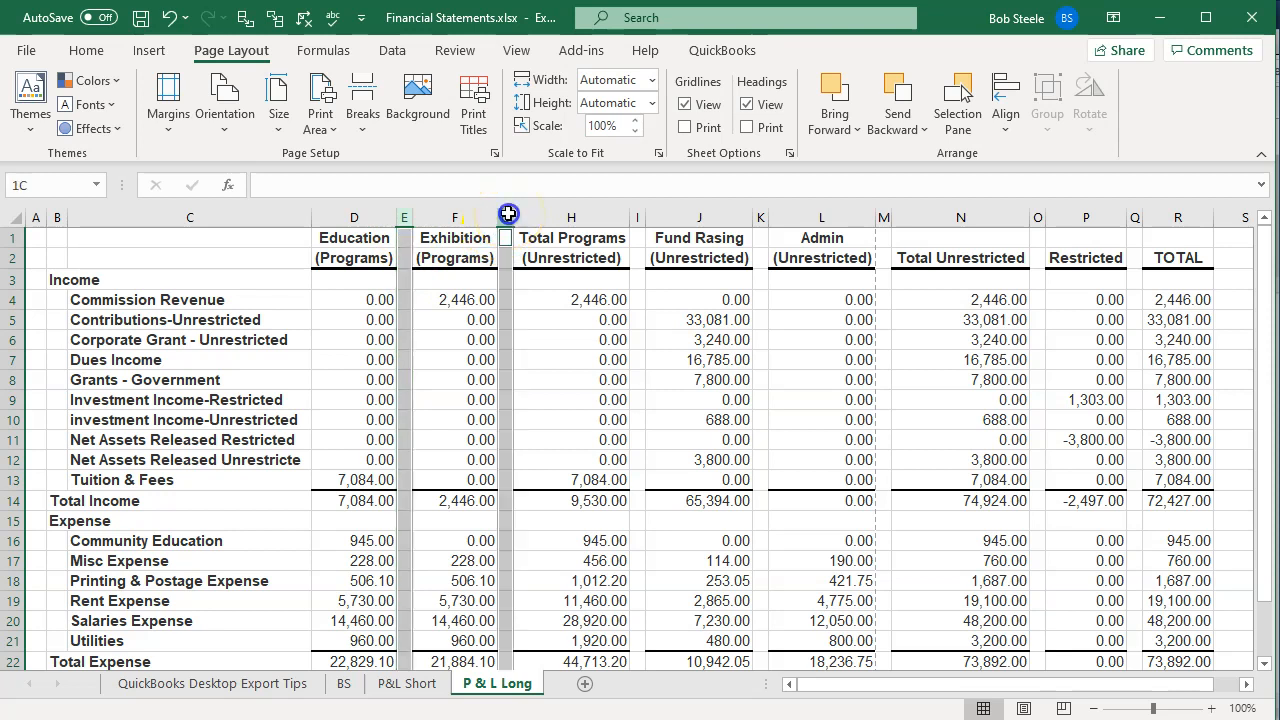
{"action": "left_click", "coordinate": [636, 217], "text": "ctrl"}
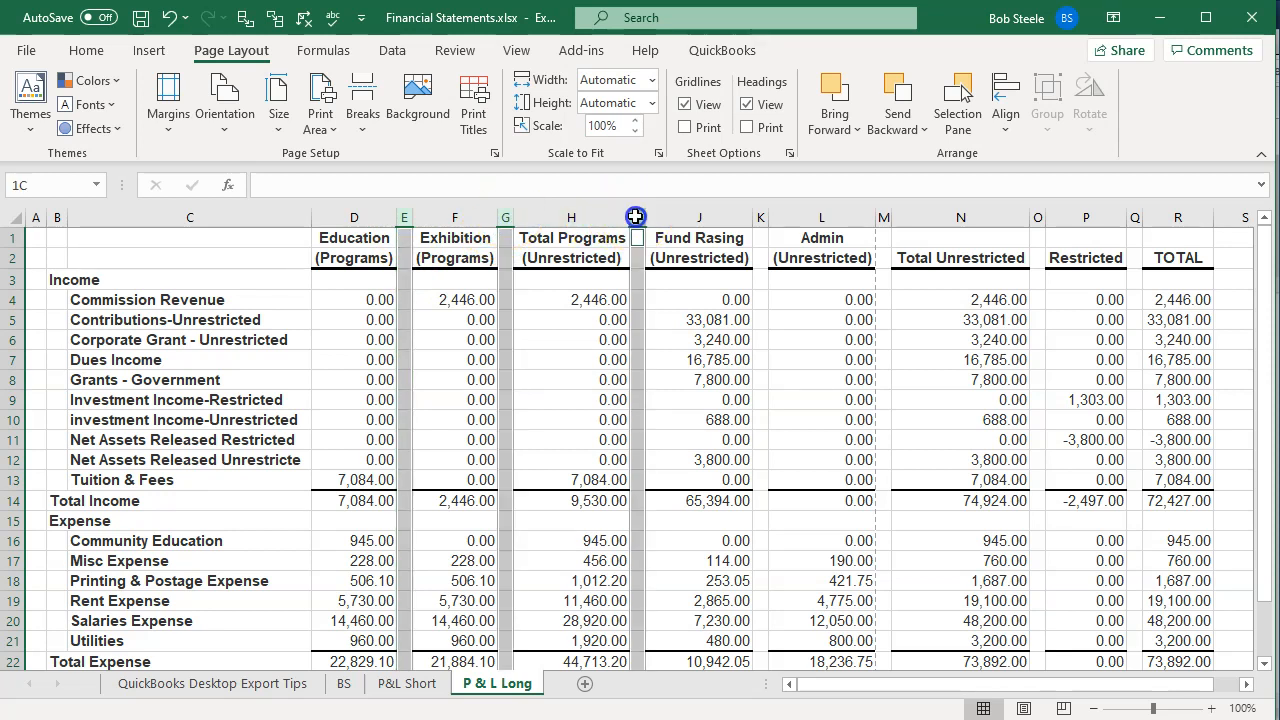
{"action": "left_click", "coordinate": [762, 216], "text": "ctrl"}
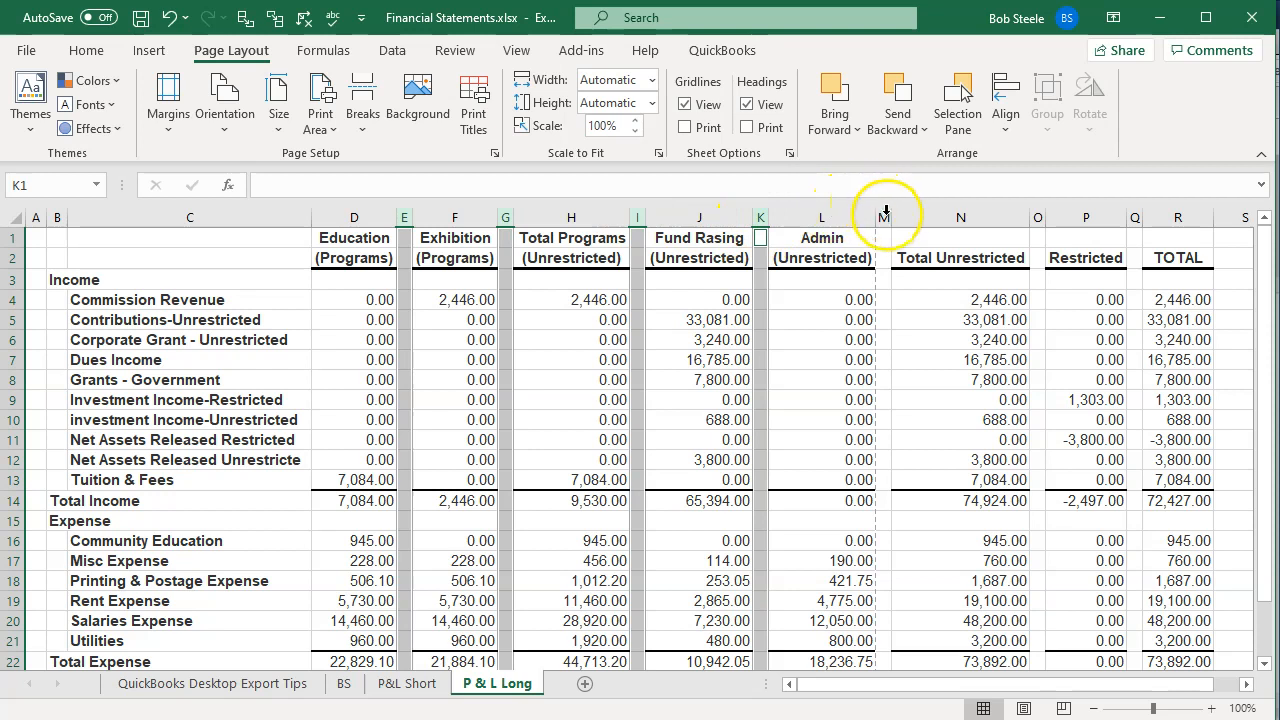
{"action": "left_click", "coordinate": [885, 217], "text": "ctrl"}
{"action": "left_click", "coordinate": [1037, 217], "text": "ctrl"}
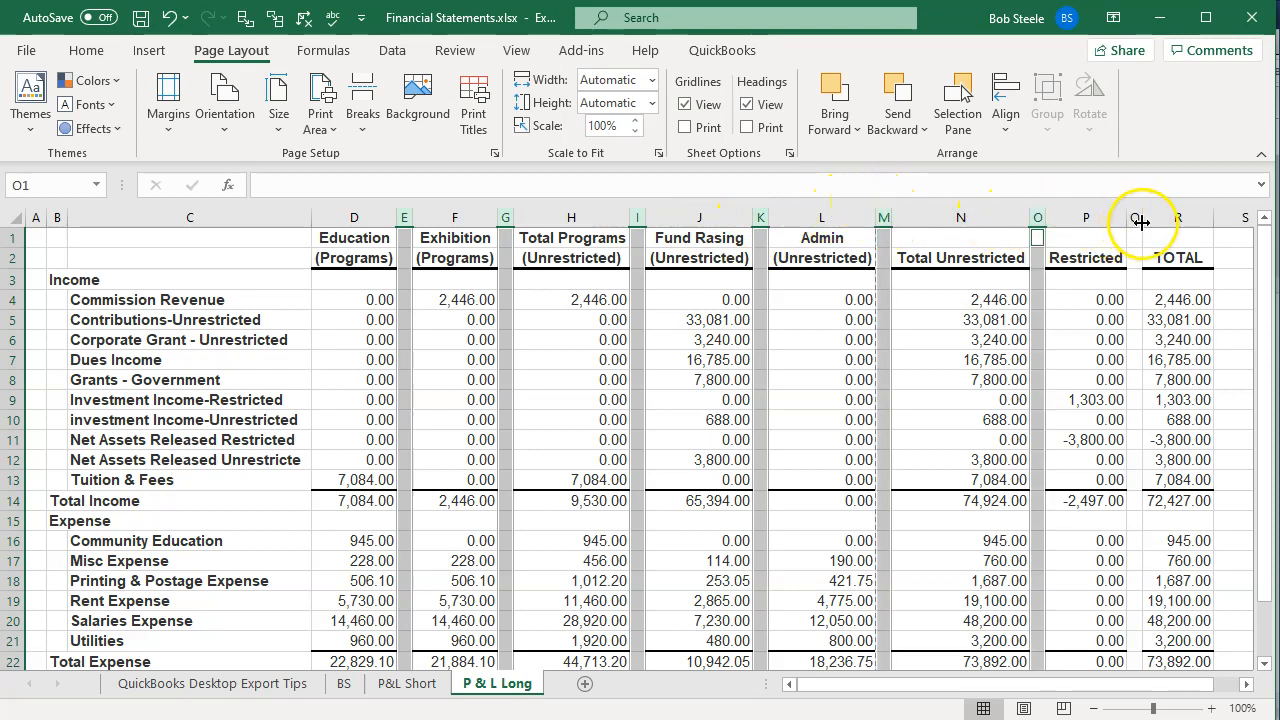
{"action": "left_click", "coordinate": [1135, 217], "text": "ctrl"}
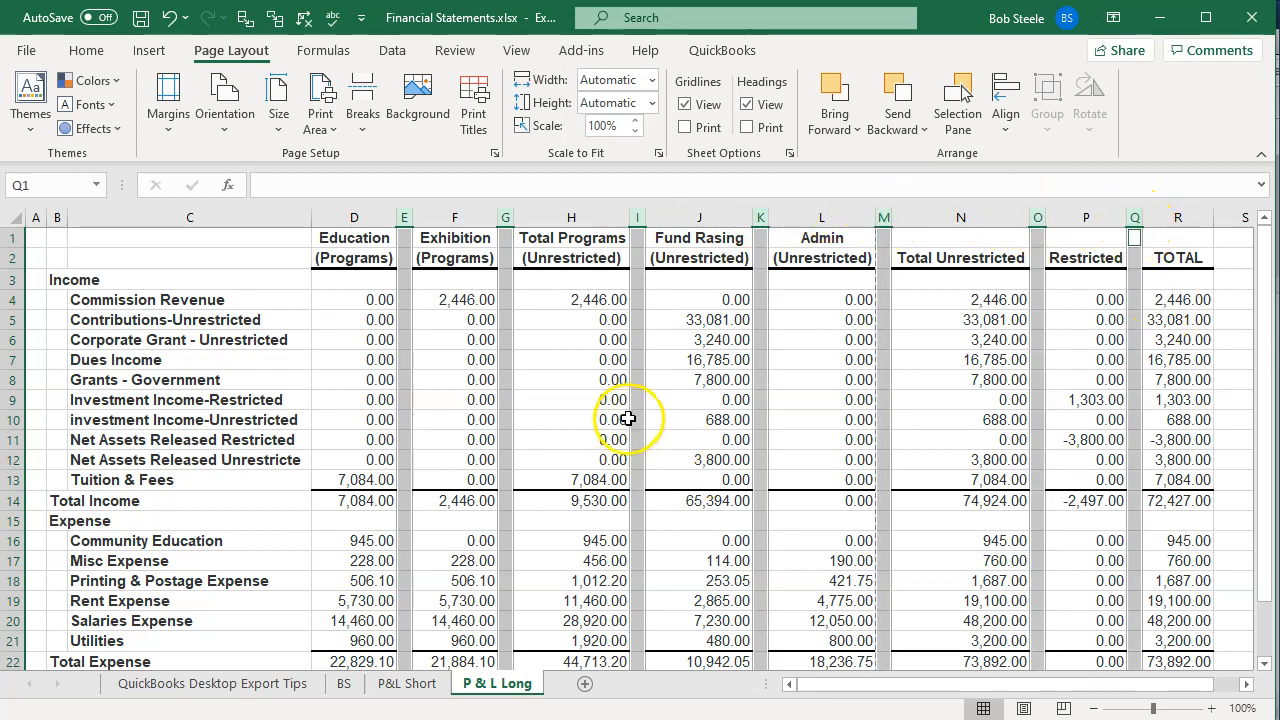
{"action": "right_click", "coordinate": [636, 355]}
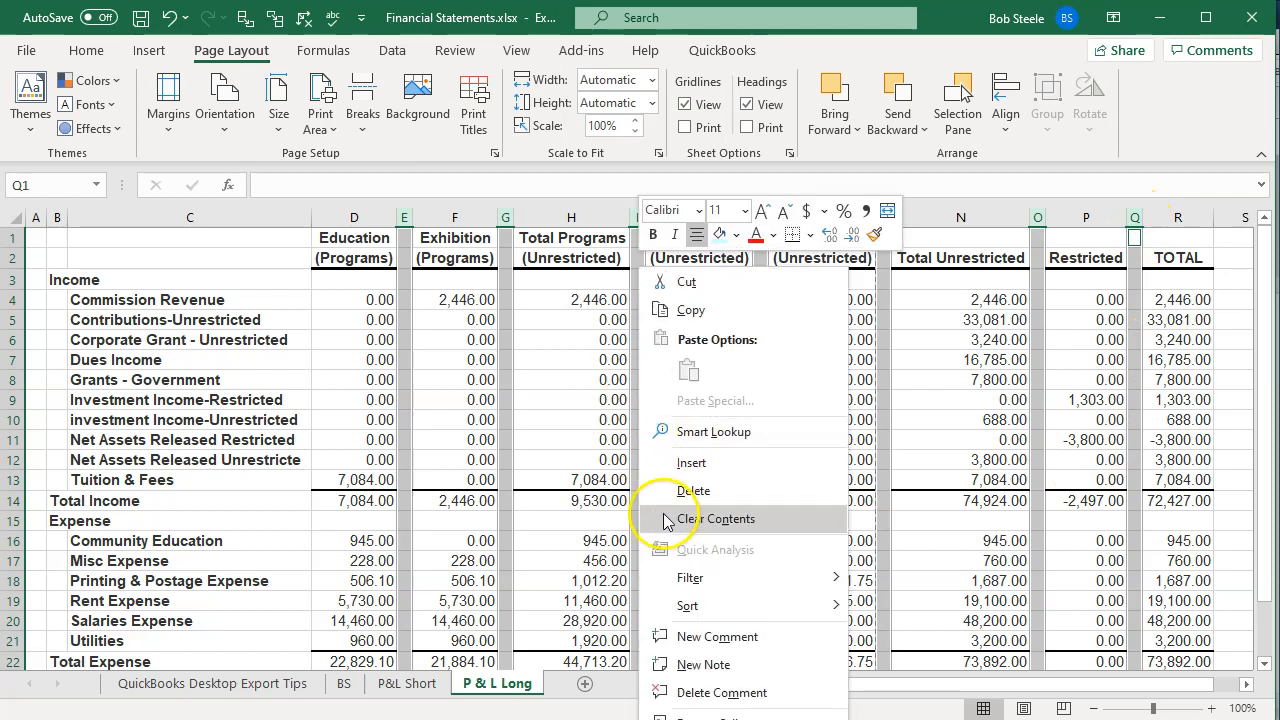
{"action": "left_click", "coordinate": [692, 490]}
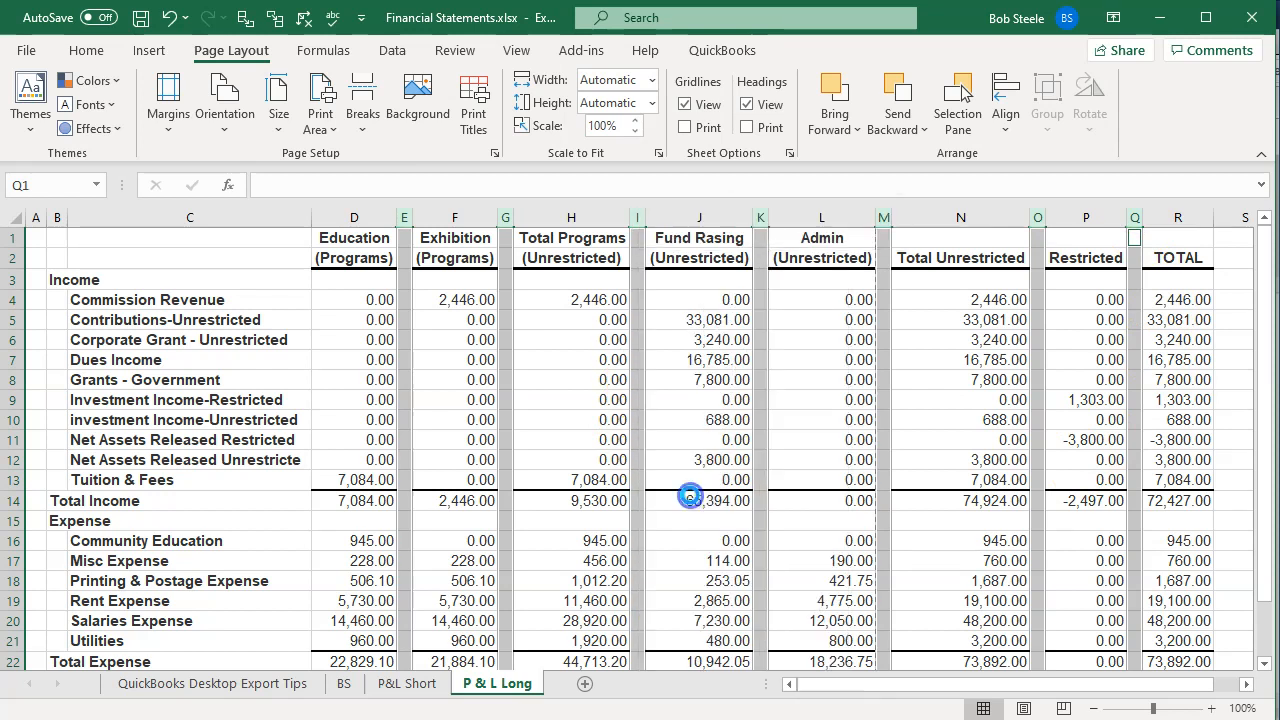
{"action": "left_click", "coordinate": [685, 482]}
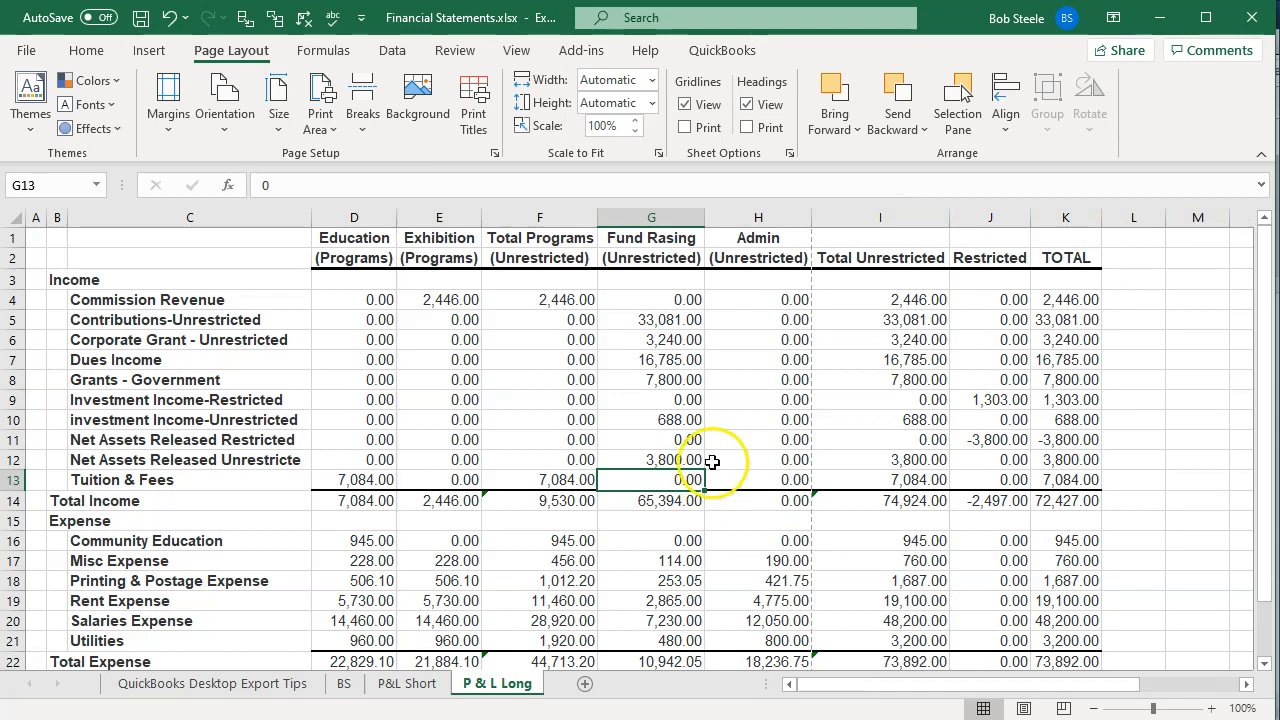
Move the Income label from B3 to C3 and indent the income account names in C4:C13 one level.
{"action": "left_click", "coordinate": [57, 279]}
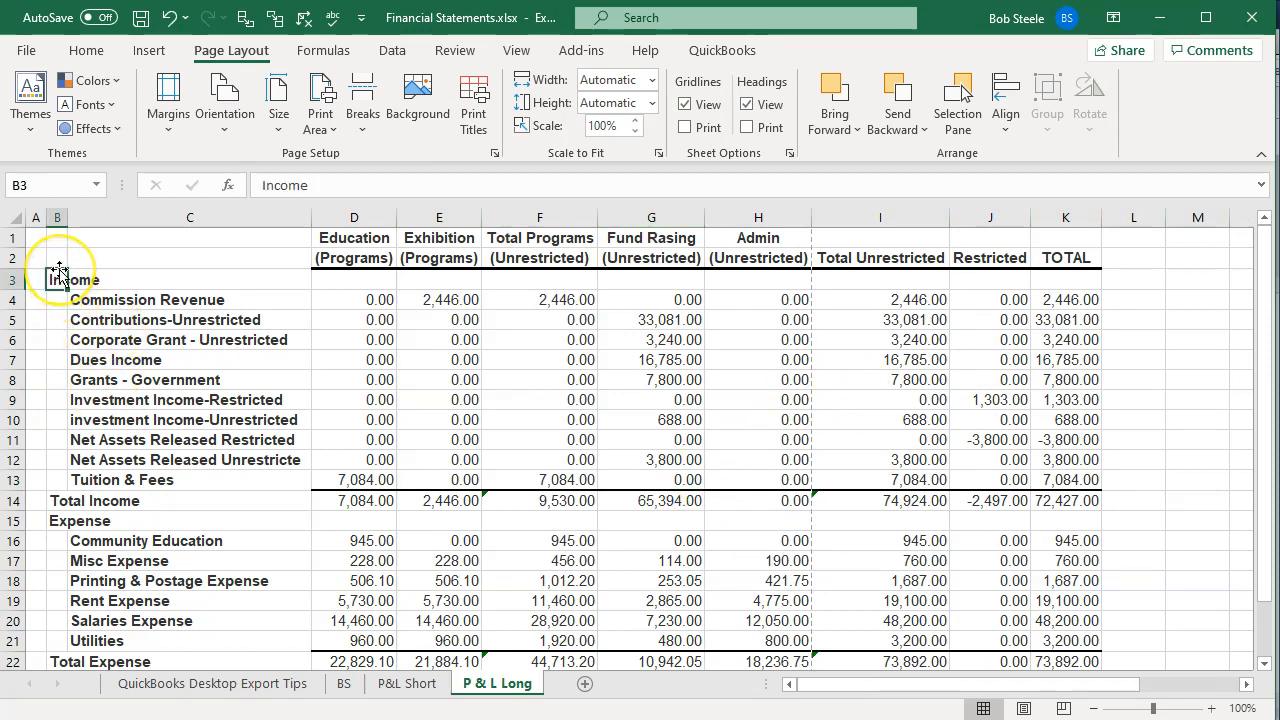
{"action": "left_click_drag", "start_coordinate": [59, 272], "coordinate": [135, 479]}
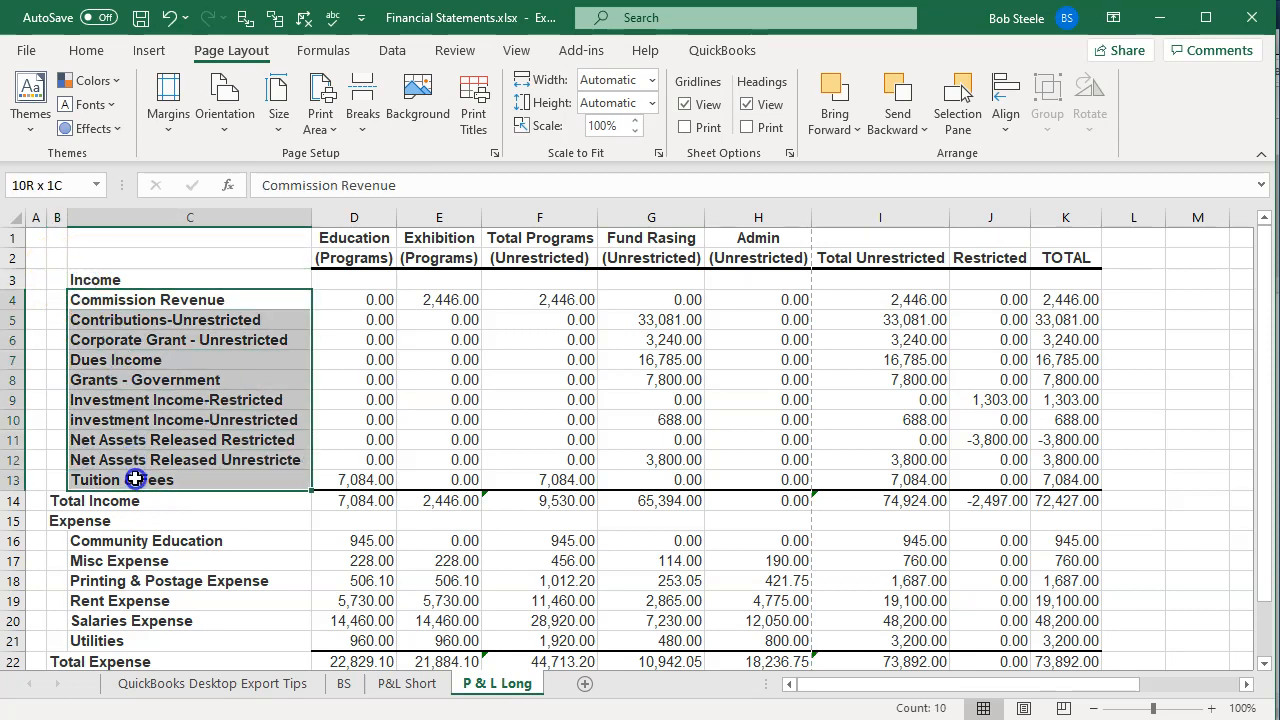
{"action": "left_click", "coordinate": [86, 49]}
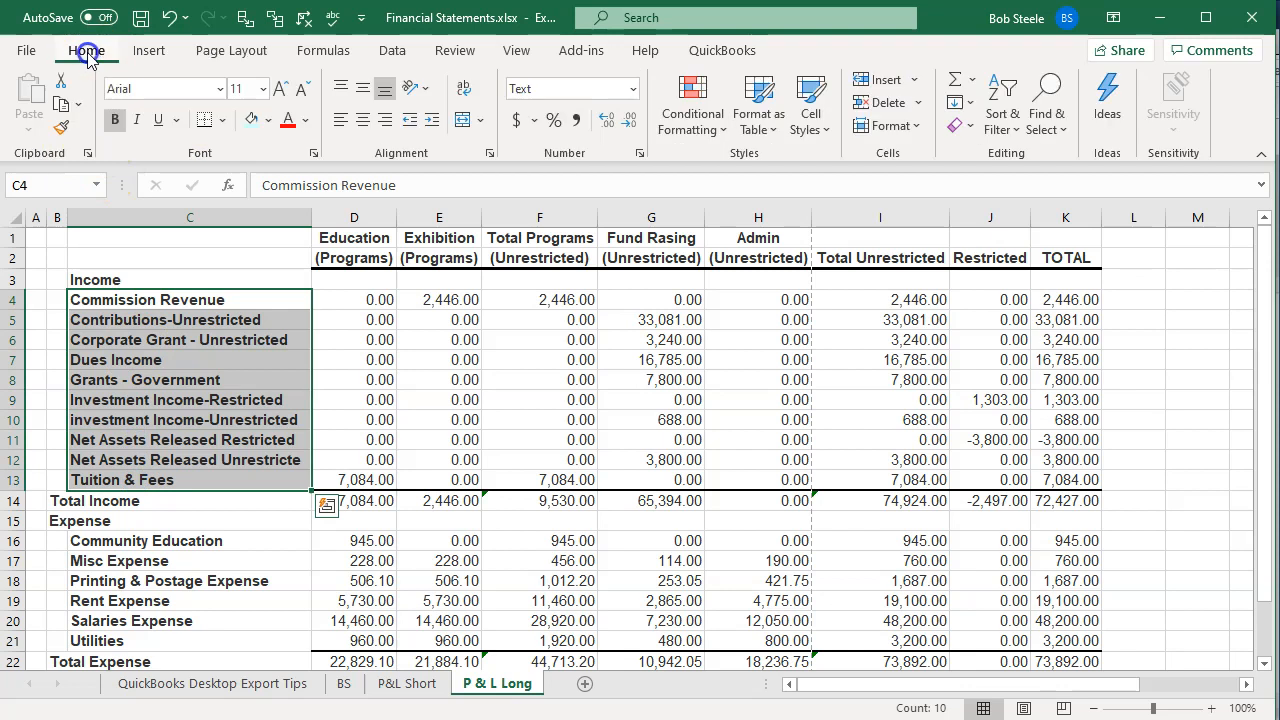
{"action": "left_click", "coordinate": [430, 120]}
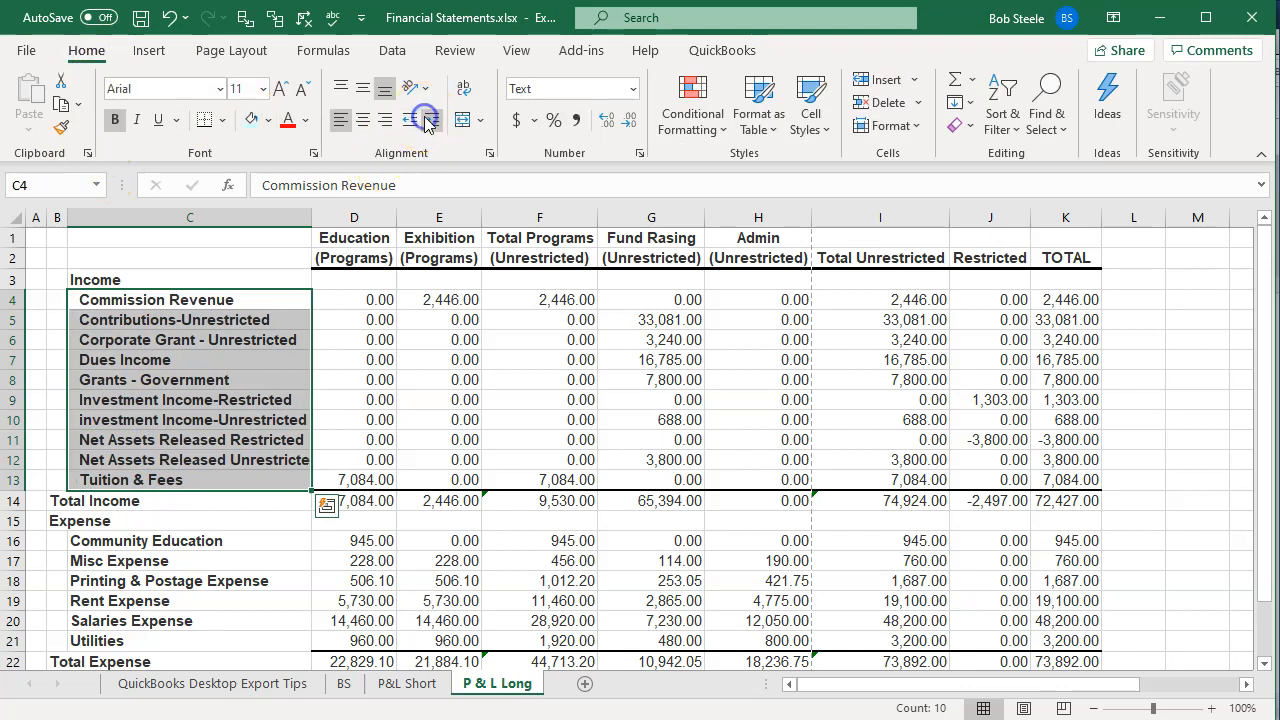
Move the Total Income and Expense labels into column C and indent the expense account names in C16:C21 one level.
{"action": "left_click", "coordinate": [59, 501]}
{"action": "left_click_drag", "start_coordinate": [59, 496], "coordinate": [105, 638]}
{"action": "left_click", "coordinate": [56, 517]}
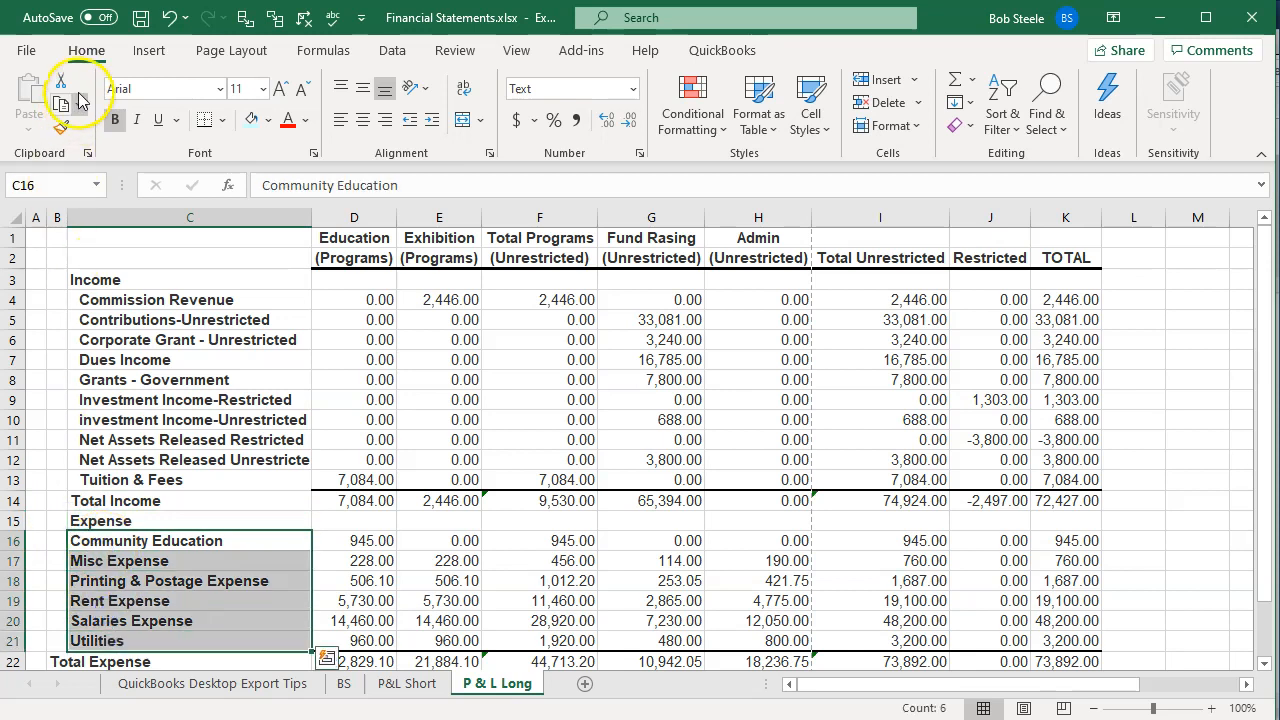
{"action": "left_click", "coordinate": [431, 119]}
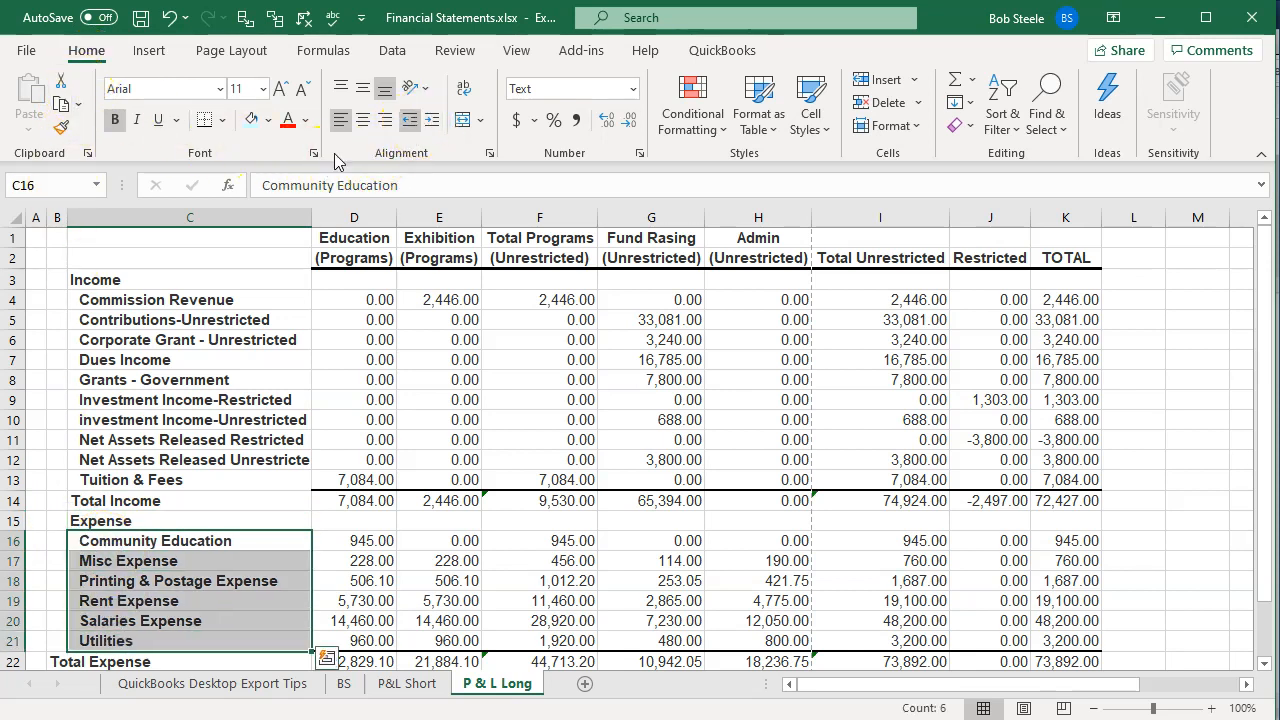
Move the Total Expense and Net Income labels into column C, in cells C22 and C23.
{"action": "scroll", "coordinate": [179, 433], "scroll_direction": "down", "scroll_amount": 1}
{"action": "left_click", "coordinate": [56, 597]}
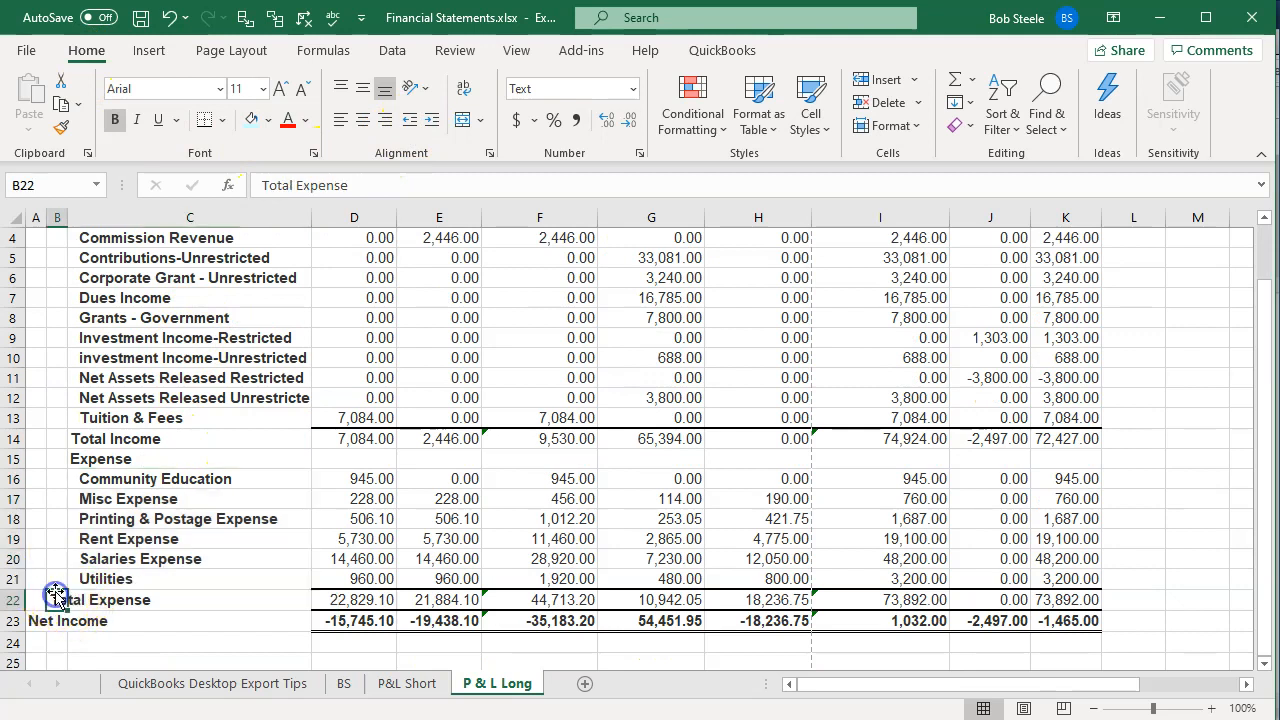
{"action": "left_click", "coordinate": [57, 584]}
{"action": "left_click", "coordinate": [62, 597]}
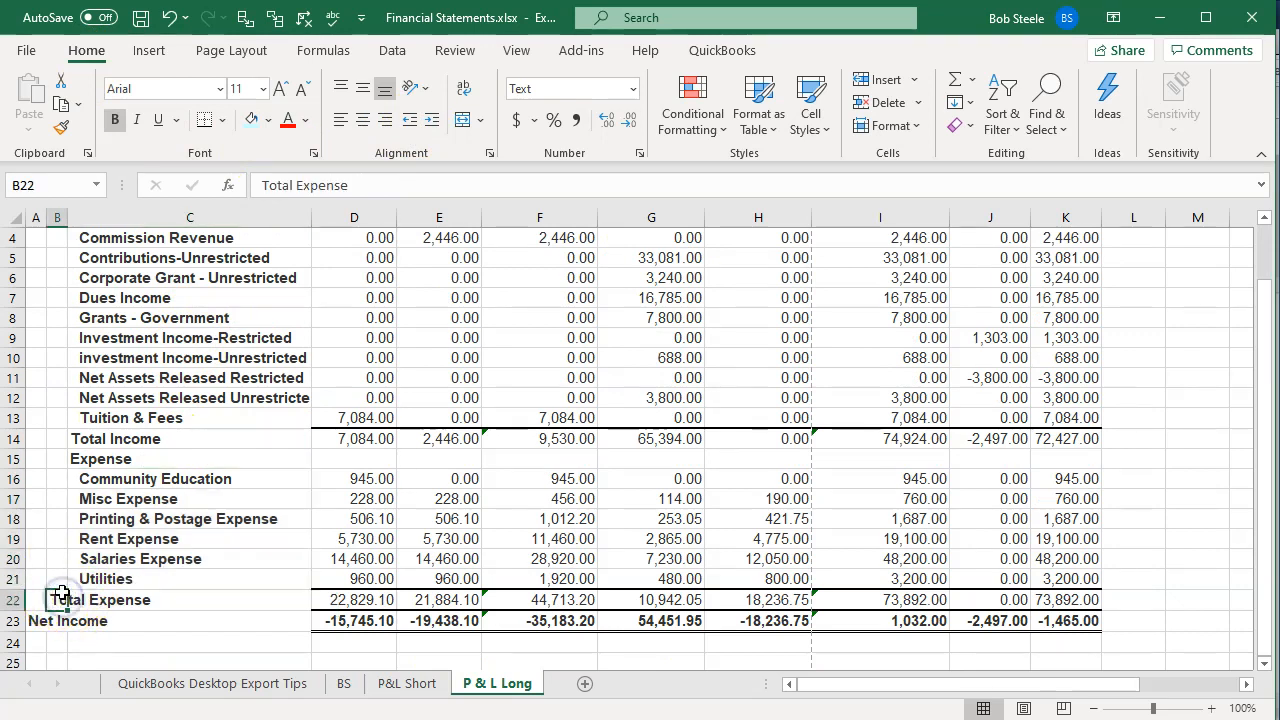
{"action": "left_click_drag", "start_coordinate": [60, 597], "coordinate": [95, 625]}
{"action": "left_click", "coordinate": [32, 622]}
{"action": "left_click", "coordinate": [35, 377]}
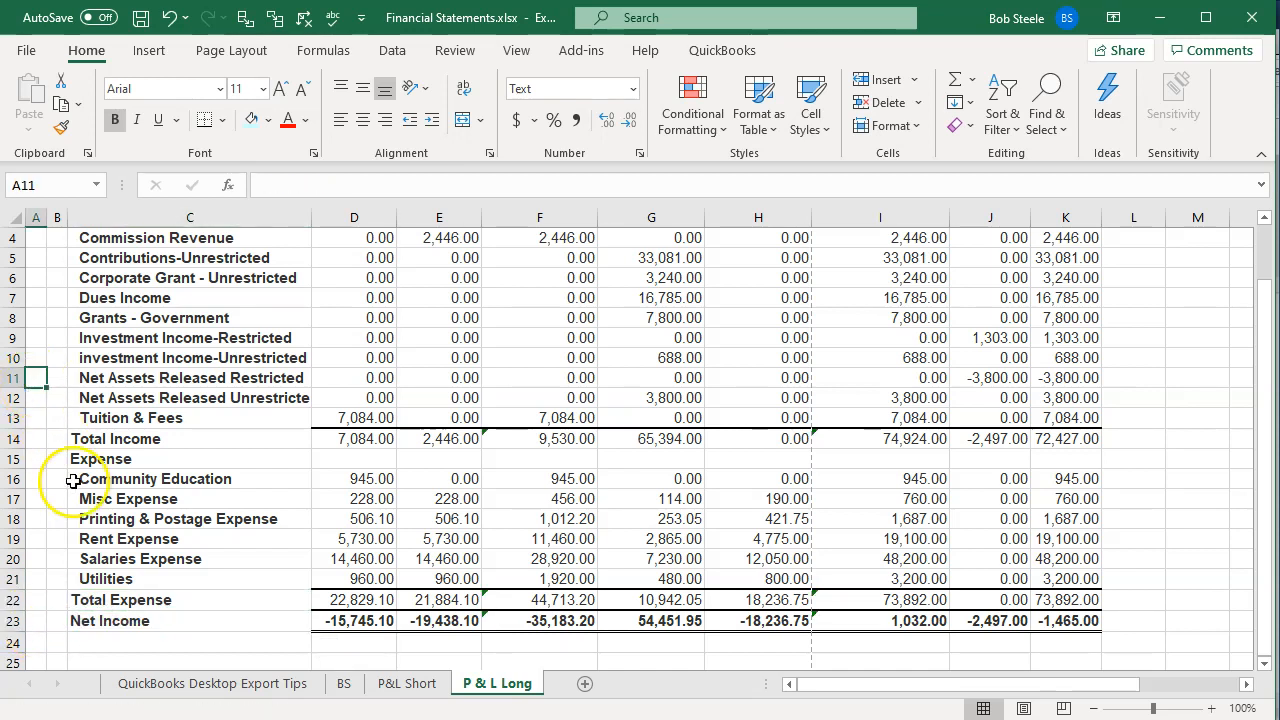
Copy the Decrease in Net Assets label from A22 of the P&L Short sheet over the Net Income label in C23 of P & L Long.
{"action": "left_click", "coordinate": [400, 683]}
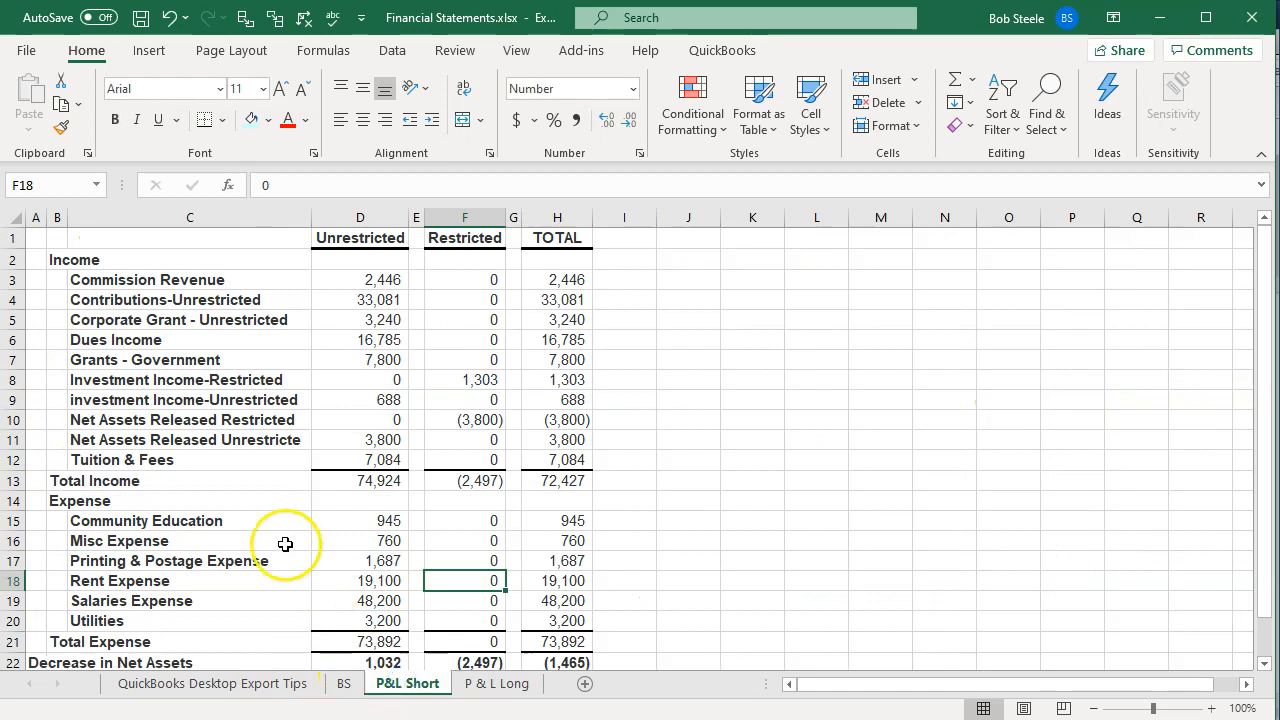
{"action": "scroll", "coordinate": [285, 544], "scroll_direction": "down", "scroll_amount": 2}
{"action": "left_click", "coordinate": [34, 542]}
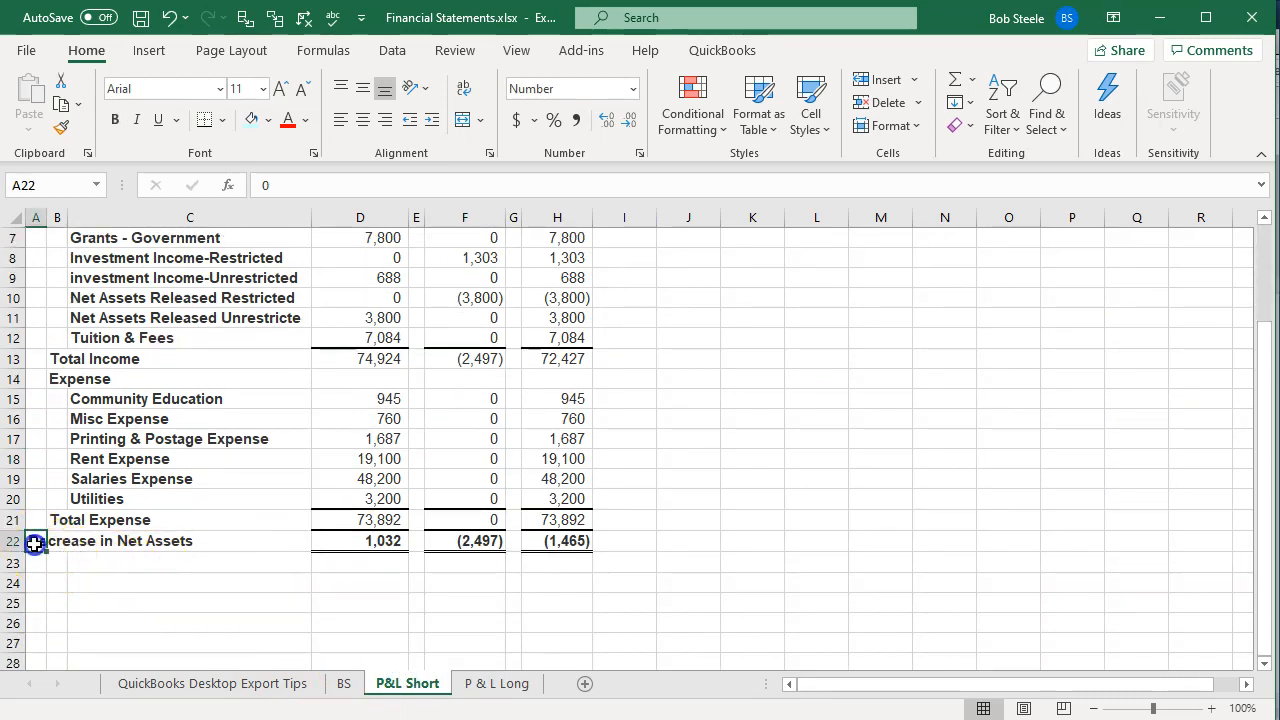
{"action": "key", "text": "ctrl+c"}
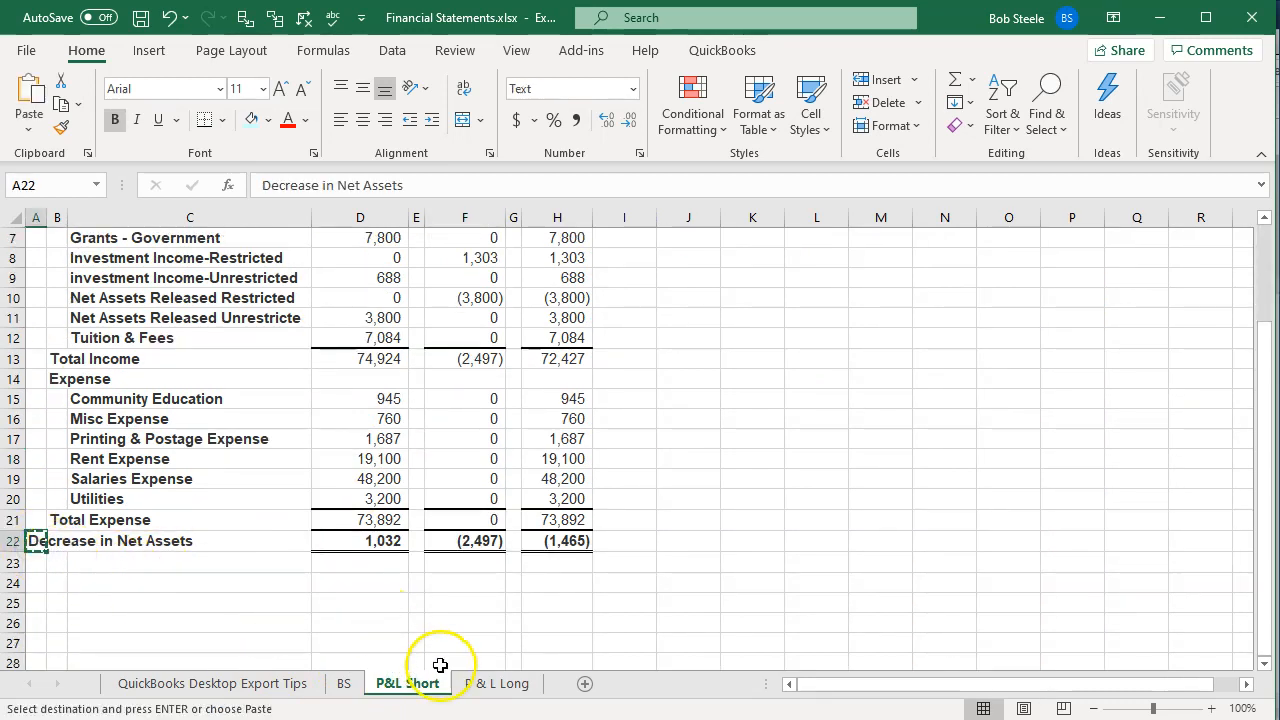
{"action": "left_click", "coordinate": [490, 684]}
{"action": "left_click", "coordinate": [105, 625]}
{"action": "key", "text": "ctrl+v"}
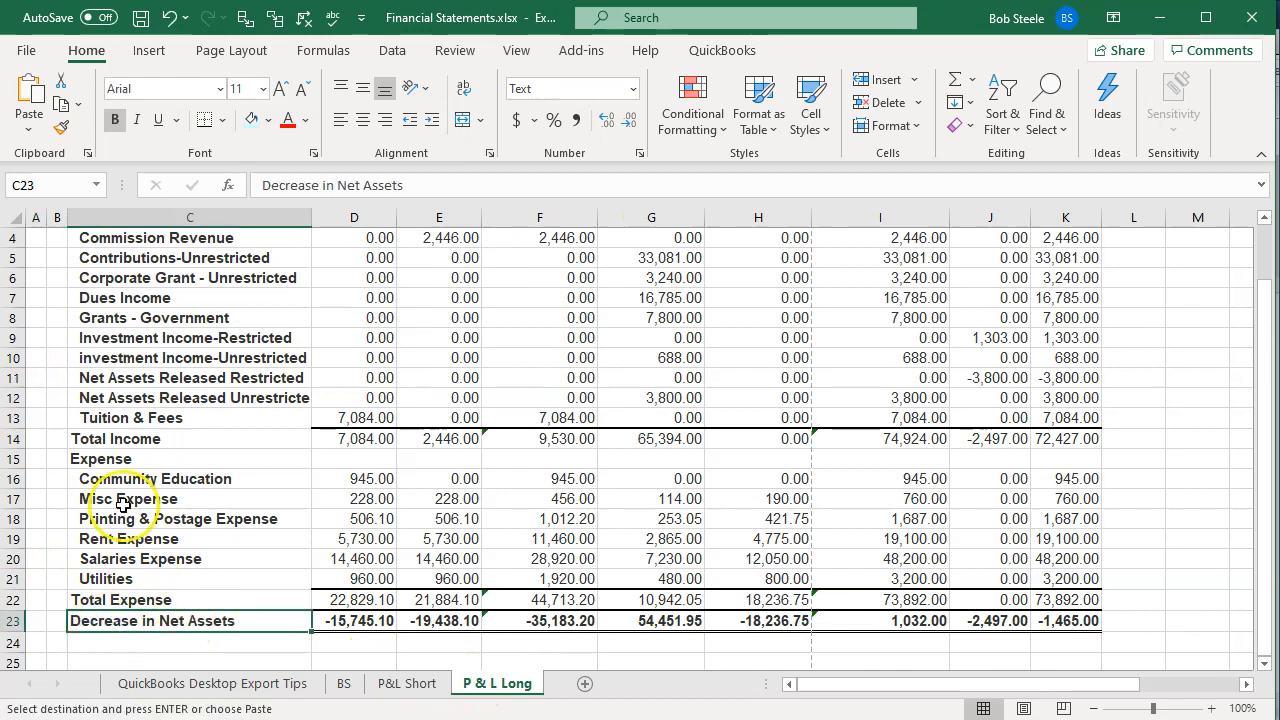
Delete the empty columns A and B from the P & L Long sheet.
{"action": "scroll", "coordinate": [84, 490], "scroll_direction": "up", "scroll_amount": 1}
{"action": "left_click_drag", "start_coordinate": [35, 217], "coordinate": [51, 222]}
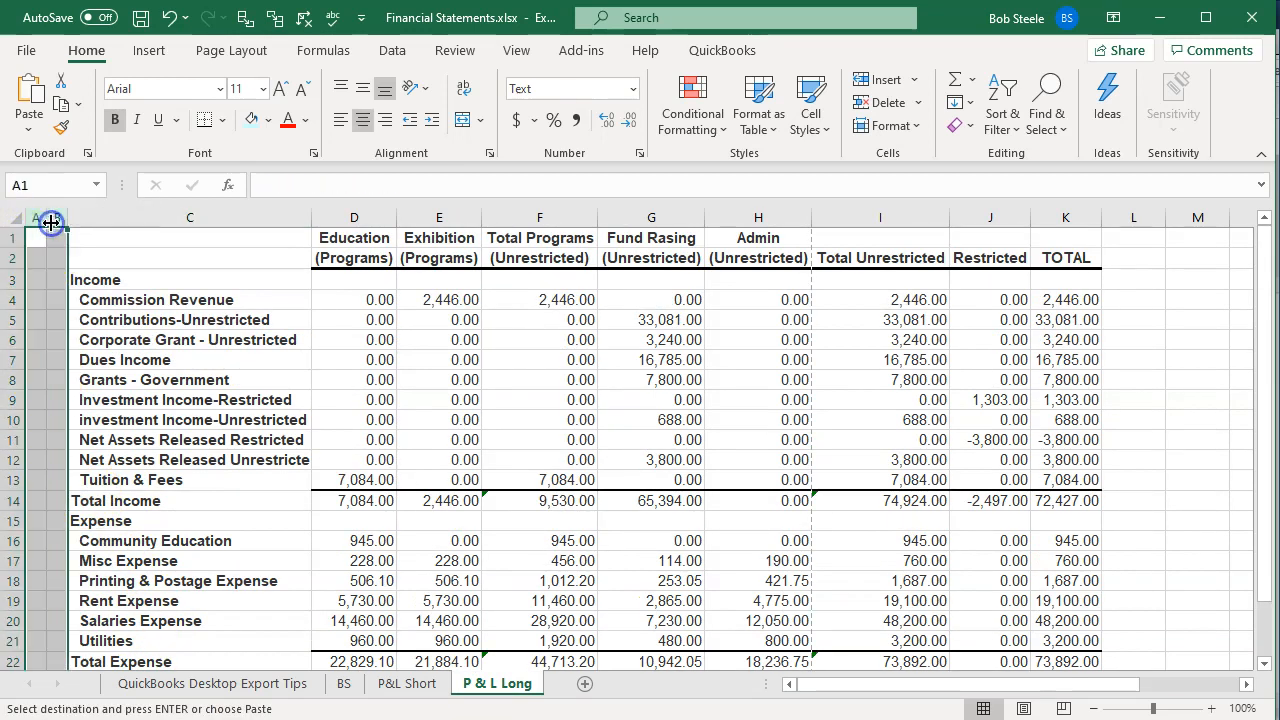
{"action": "right_click", "coordinate": [33, 272]}
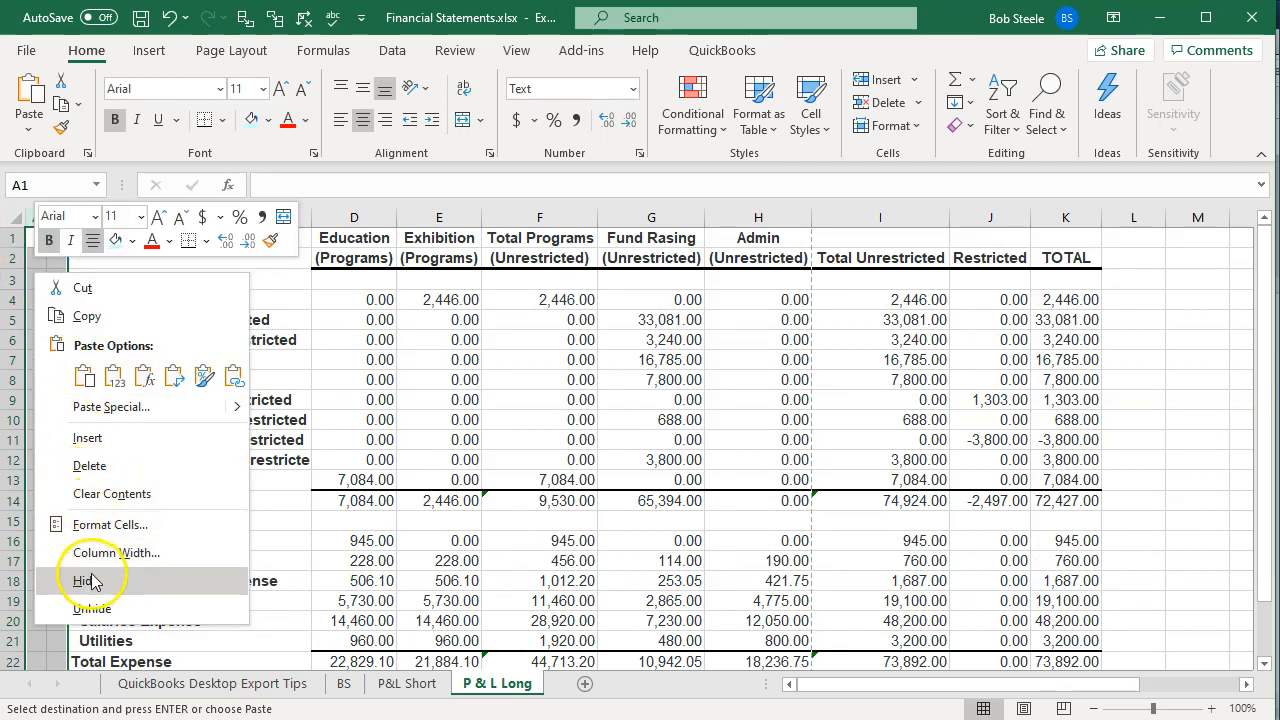
{"action": "left_click", "coordinate": [91, 466]}
{"action": "left_click", "coordinate": [415, 486]}
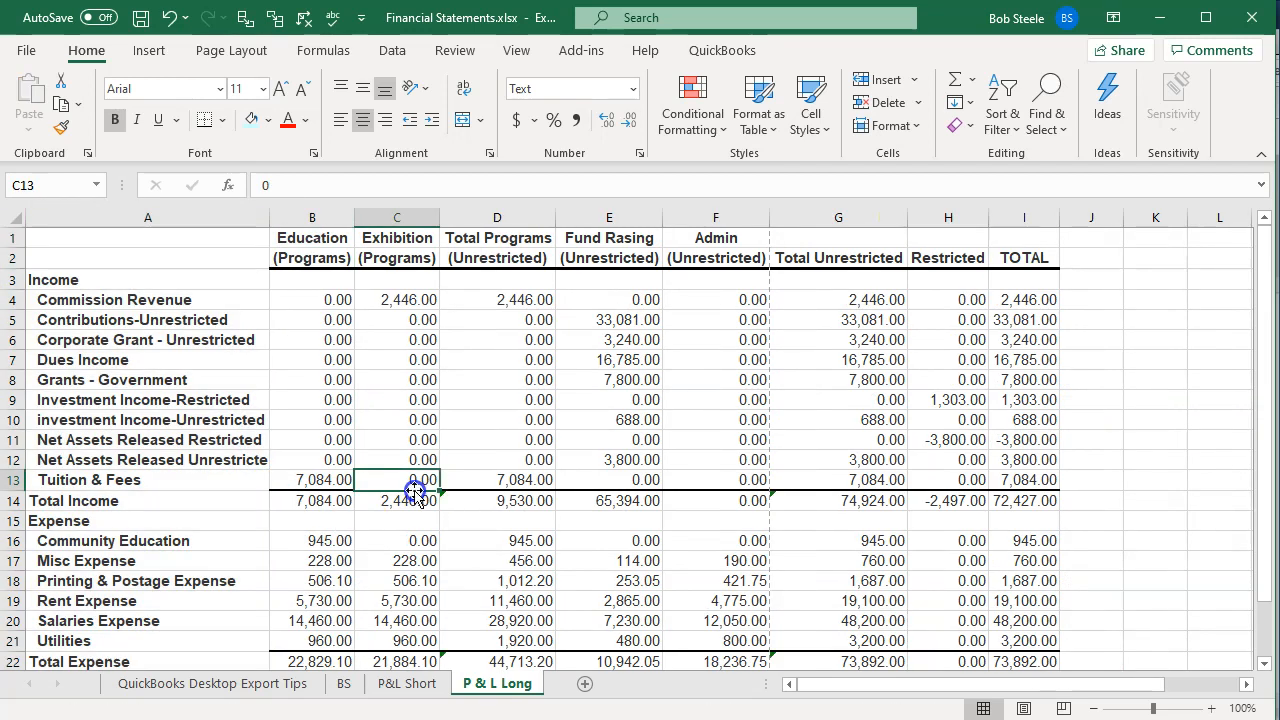
Narrow amount columns B through I to one equal width so they fit on a single landscape page.
{"action": "left_click", "coordinate": [325, 218]}
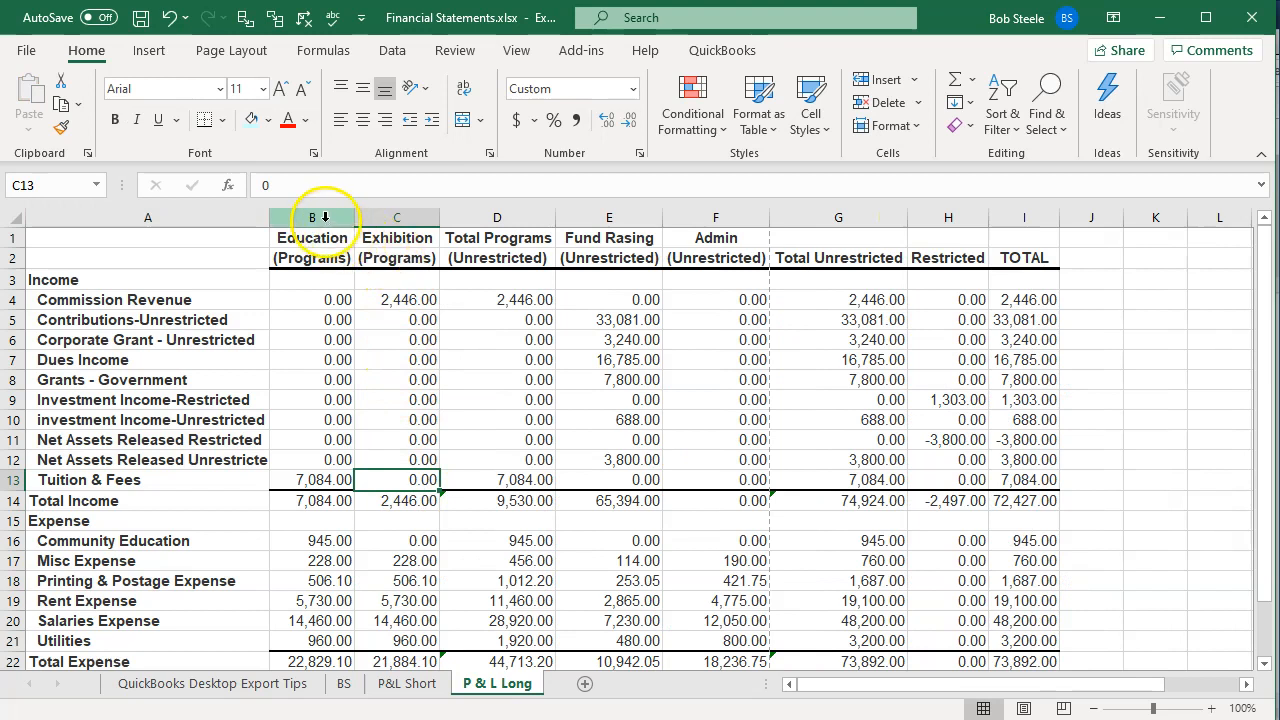
{"action": "left_click", "coordinate": [325, 218]}
{"action": "left_click_drag", "start_coordinate": [325, 220], "coordinate": [981, 214]}
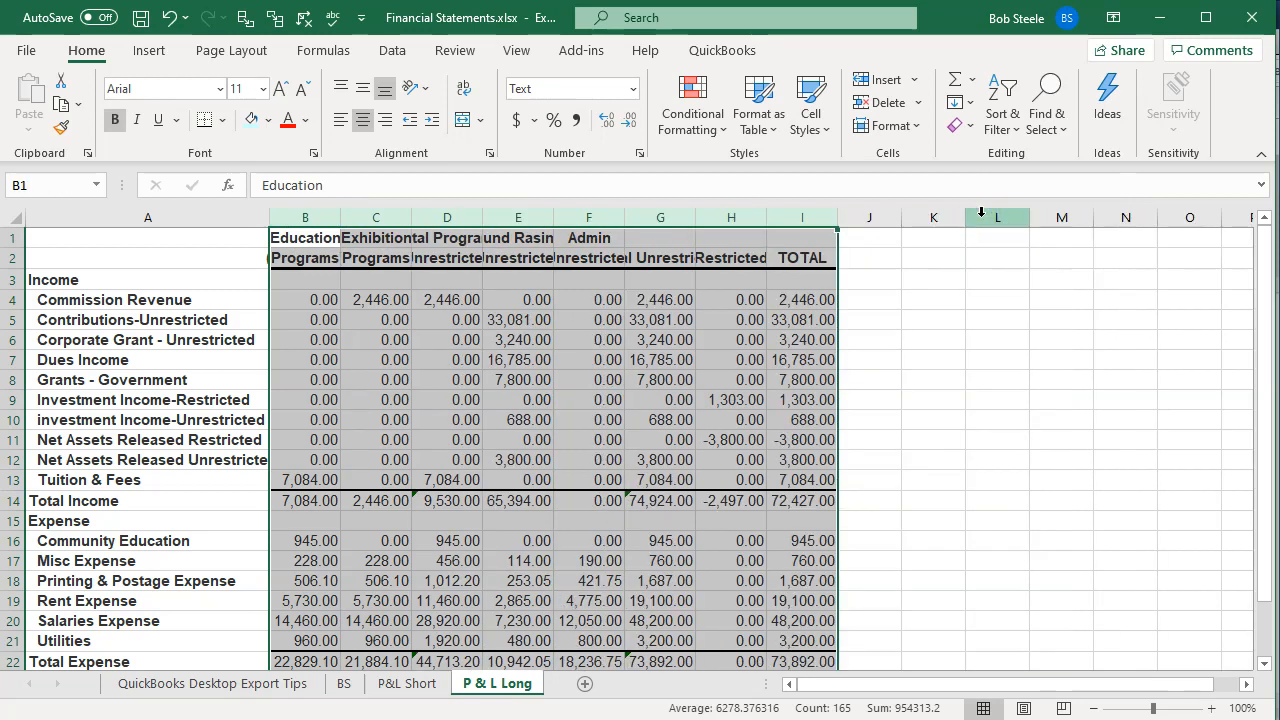
{"action": "left_click", "coordinate": [971, 425]}
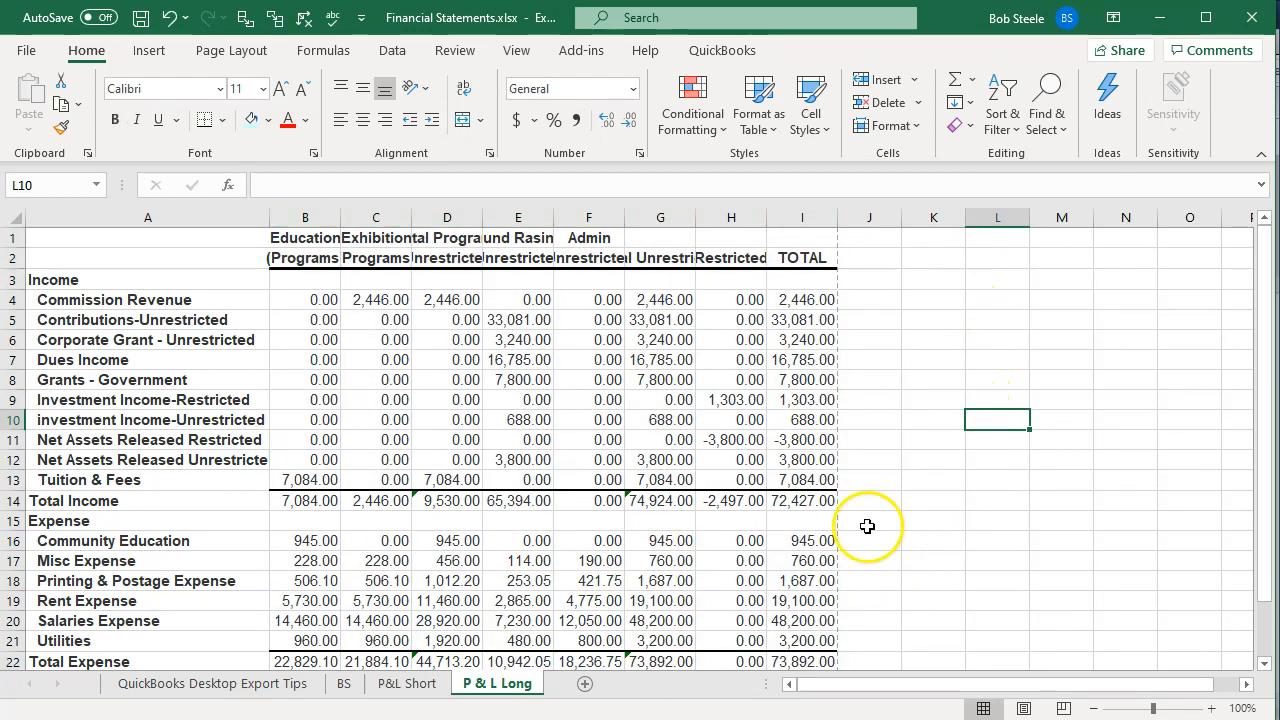
Try angling the header text in B1:I2 counterclockwise, and undo it.
{"action": "left_click_drag", "start_coordinate": [303, 238], "coordinate": [788, 254]}
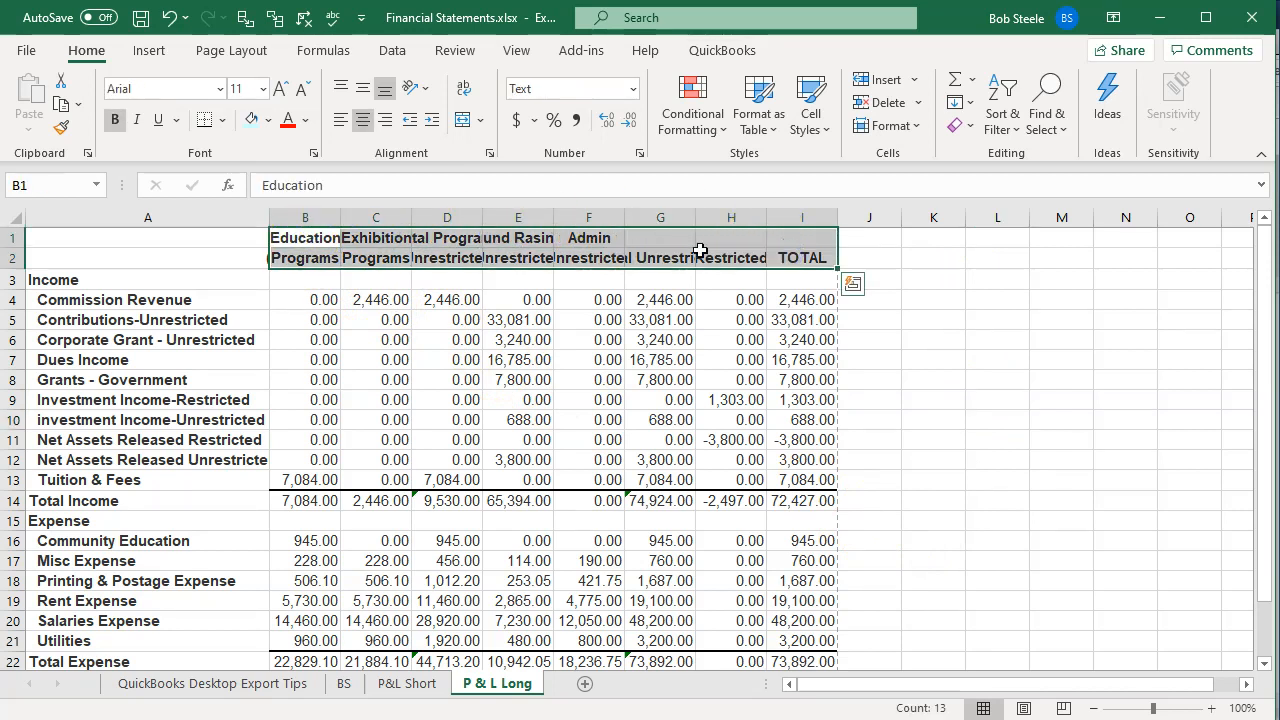
{"action": "left_click", "coordinate": [412, 89]}
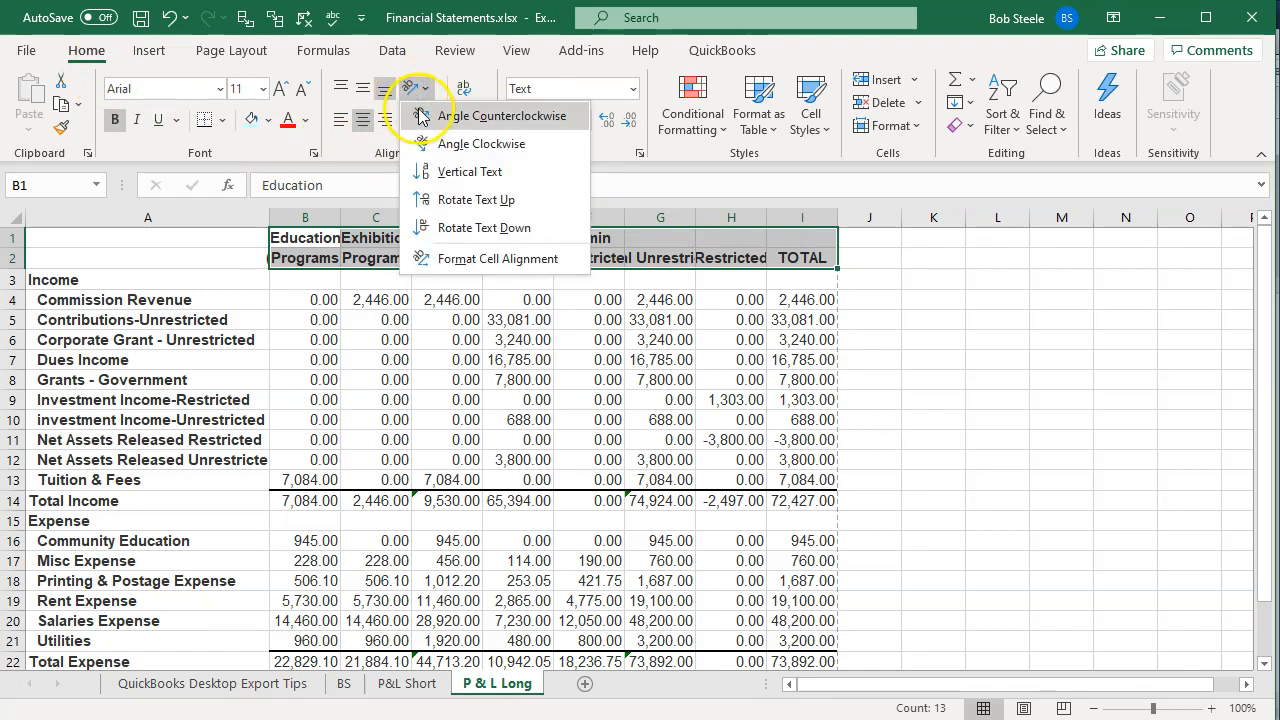
{"action": "left_click", "coordinate": [418, 116]}
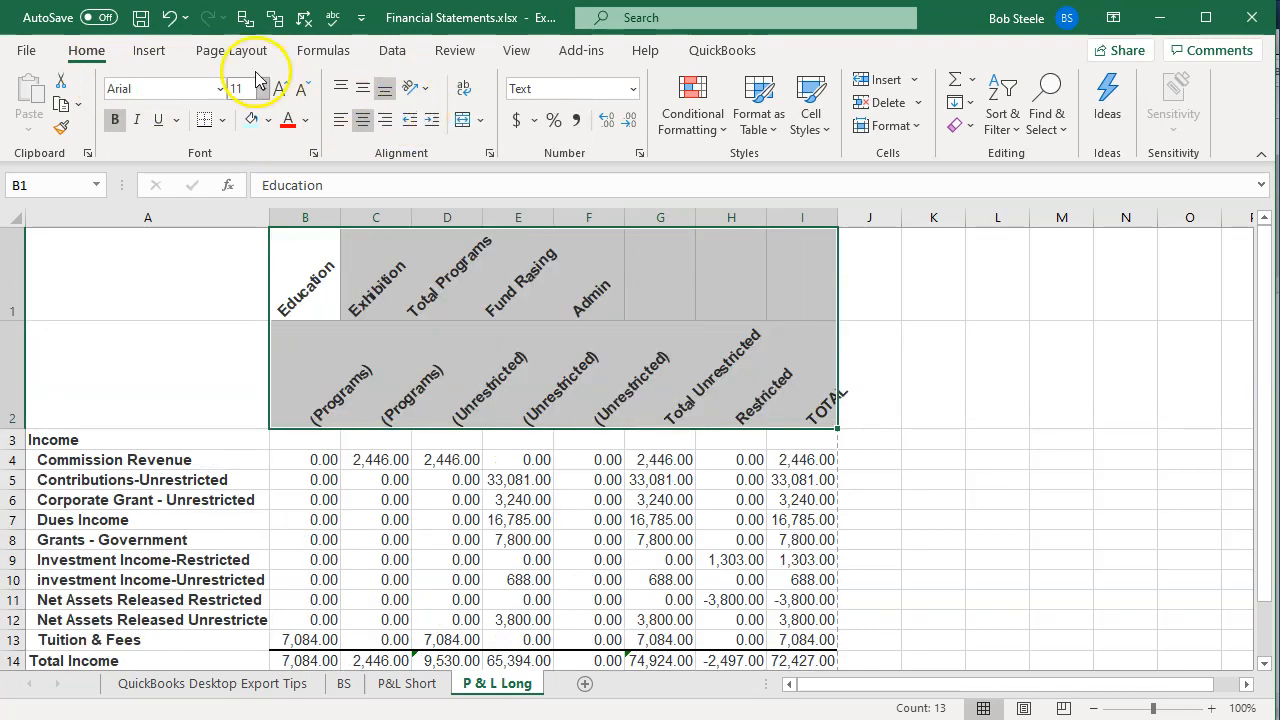
{"action": "left_click", "coordinate": [169, 17]}
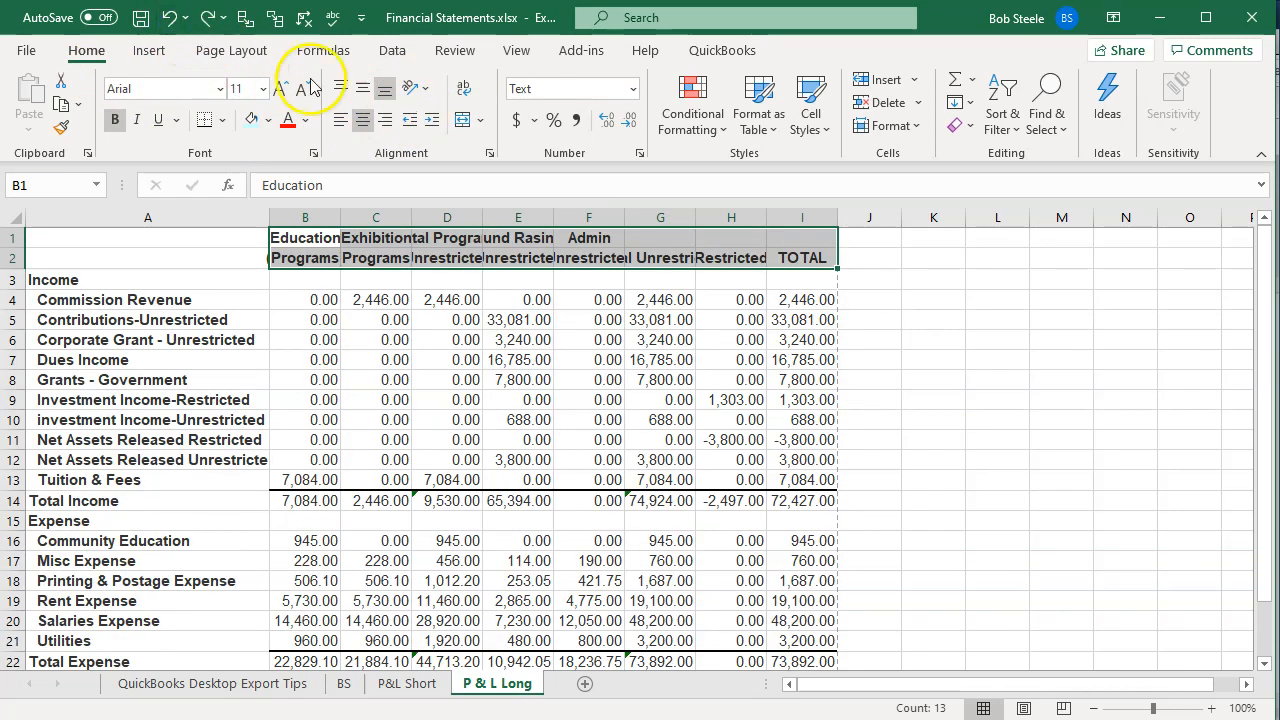
Wrap the text in the column header cells B1:I2.
{"action": "left_click", "coordinate": [462, 91]}
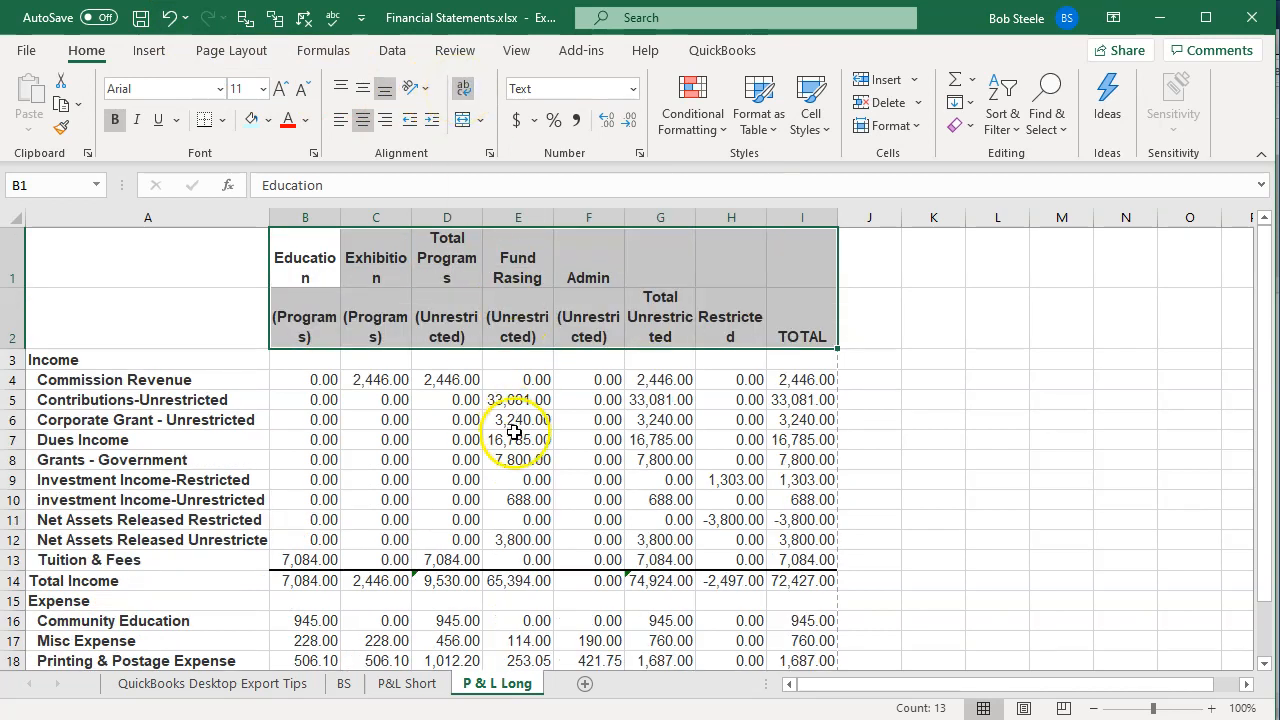
{"action": "left_click", "coordinate": [517, 440]}
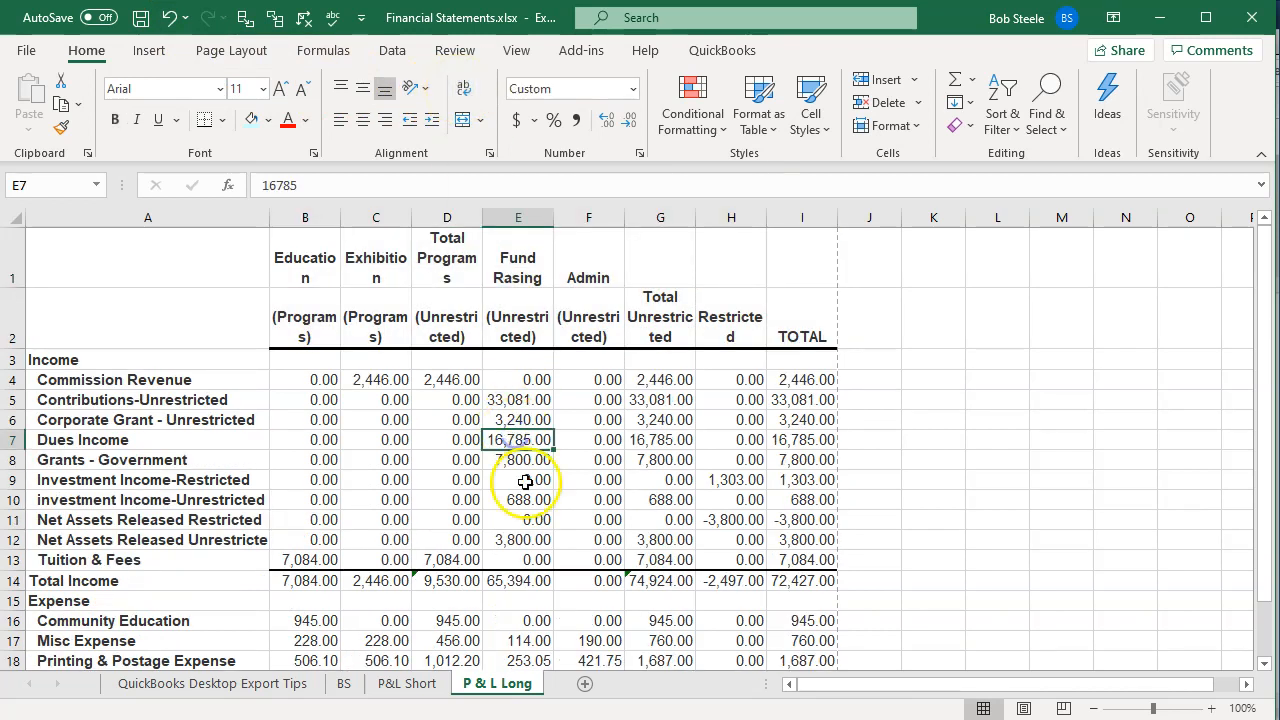
{"action": "left_click", "coordinate": [446, 262]}
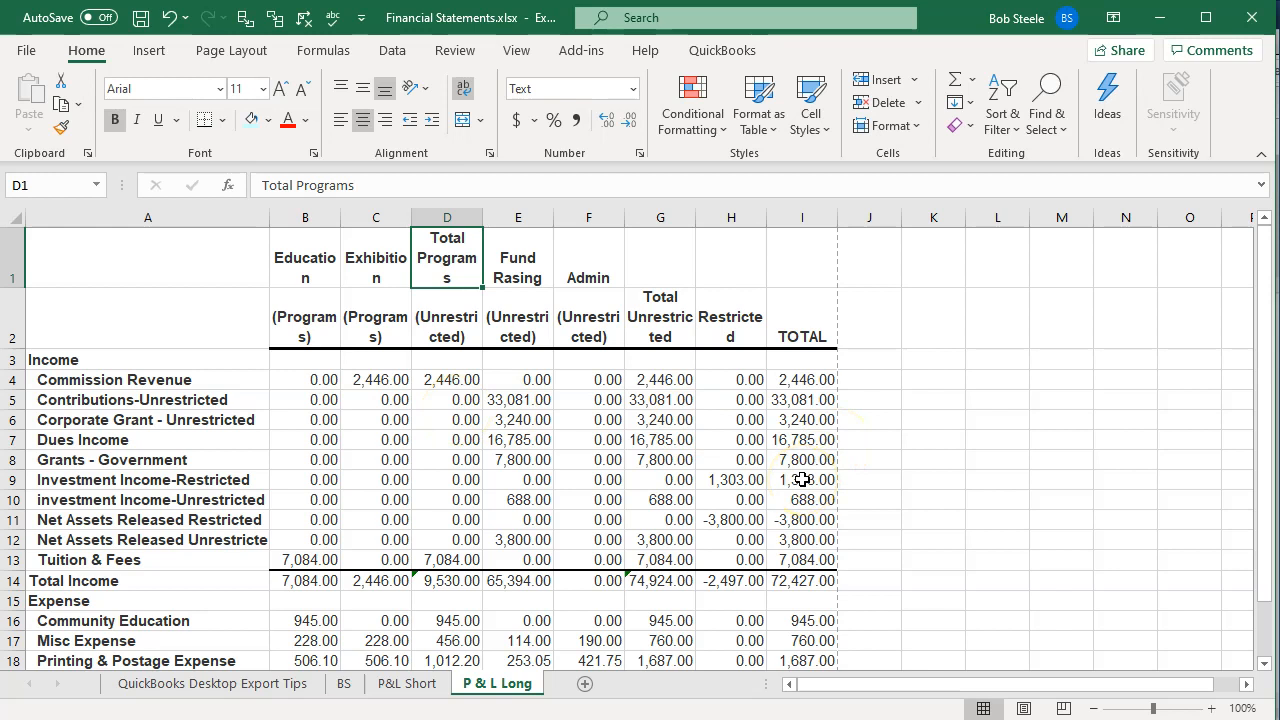
Switch to the 14nm - Copy.xlsx workbook, examine the Decrease, Beginning and Ending Net Assets rows and their formulas, and return to Financial Statements.xlsx.
{"action": "left_click", "coordinate": [630, 719]}
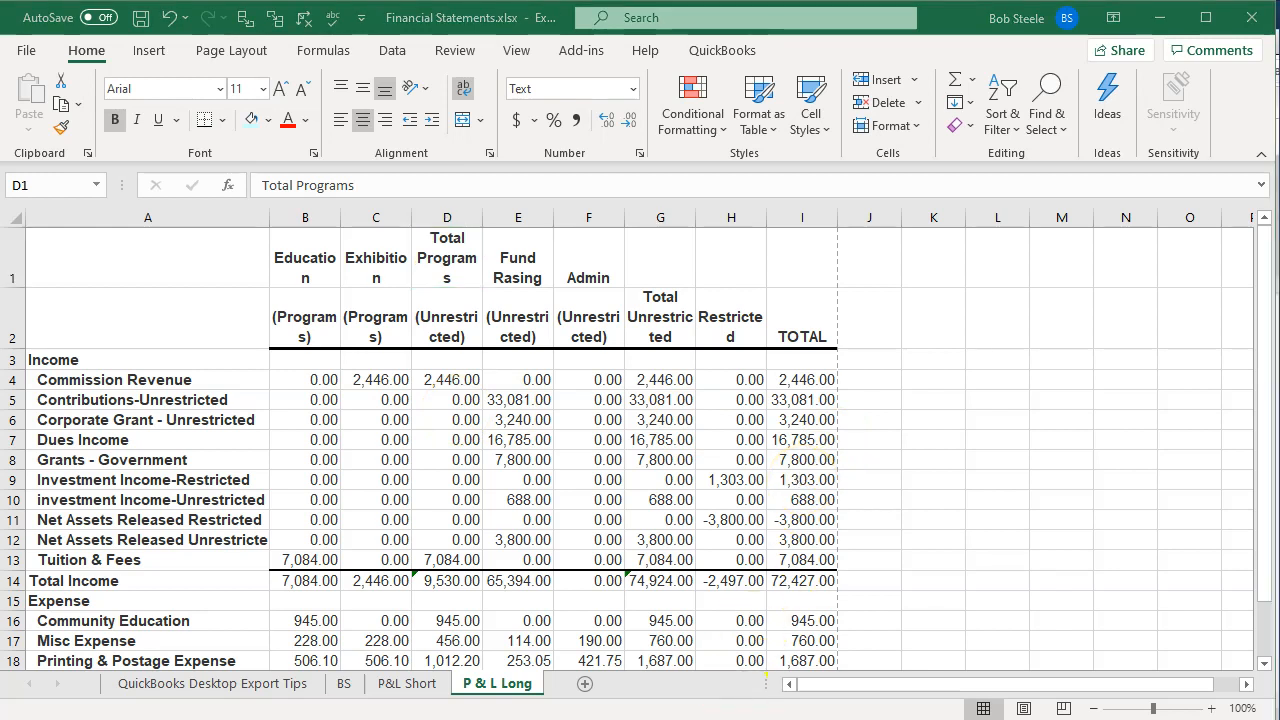
{"action": "left_click", "coordinate": [740, 690]}
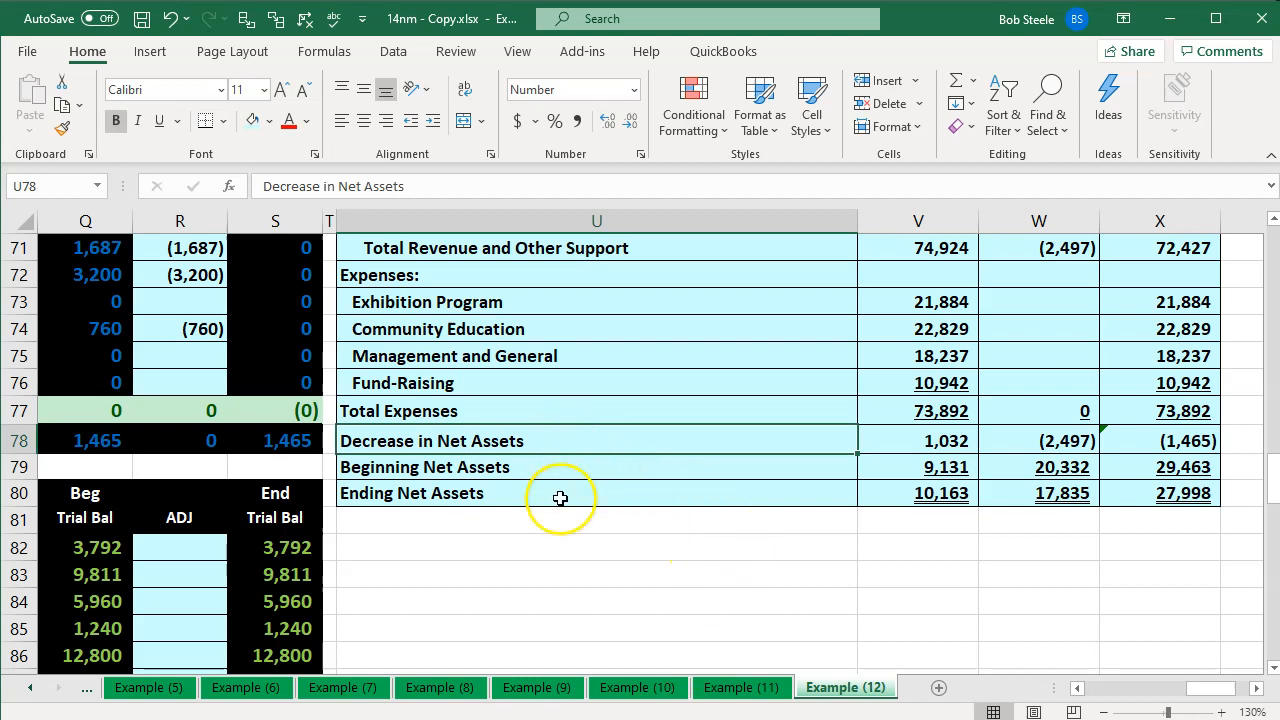
{"action": "key", "text": "Down"}
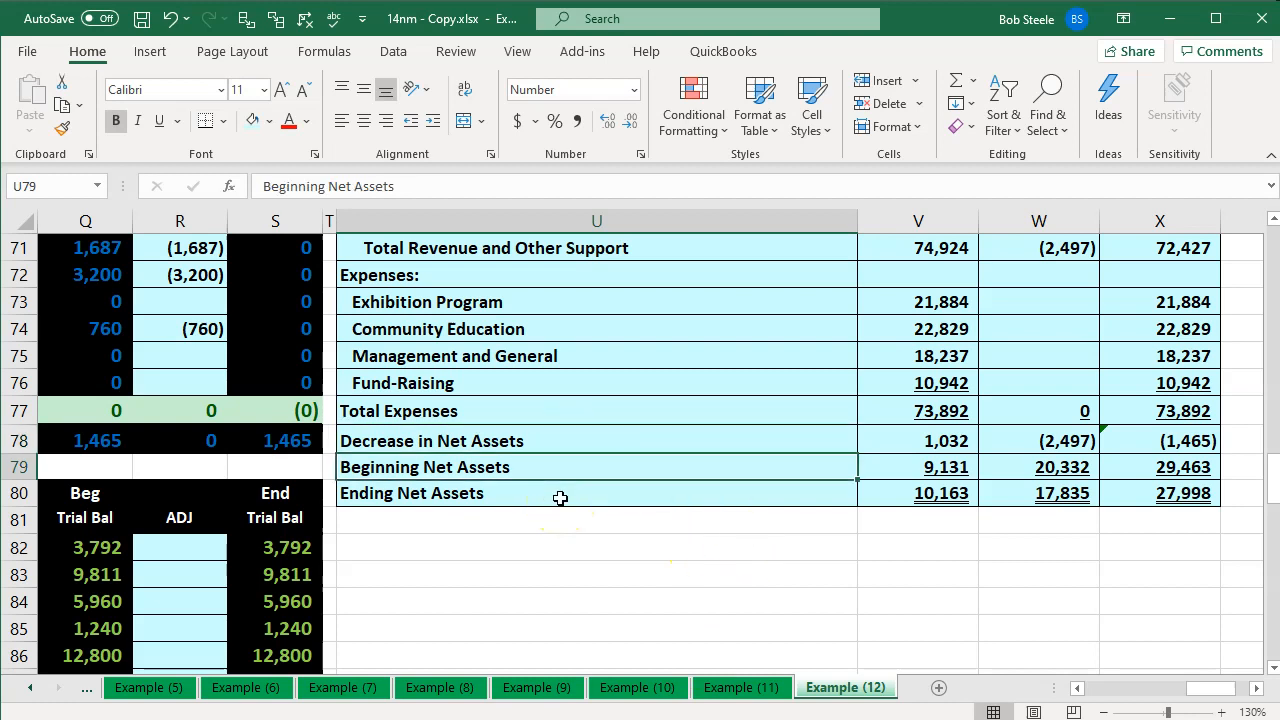
{"action": "key", "text": "Right"}
{"action": "key", "text": "Down"}
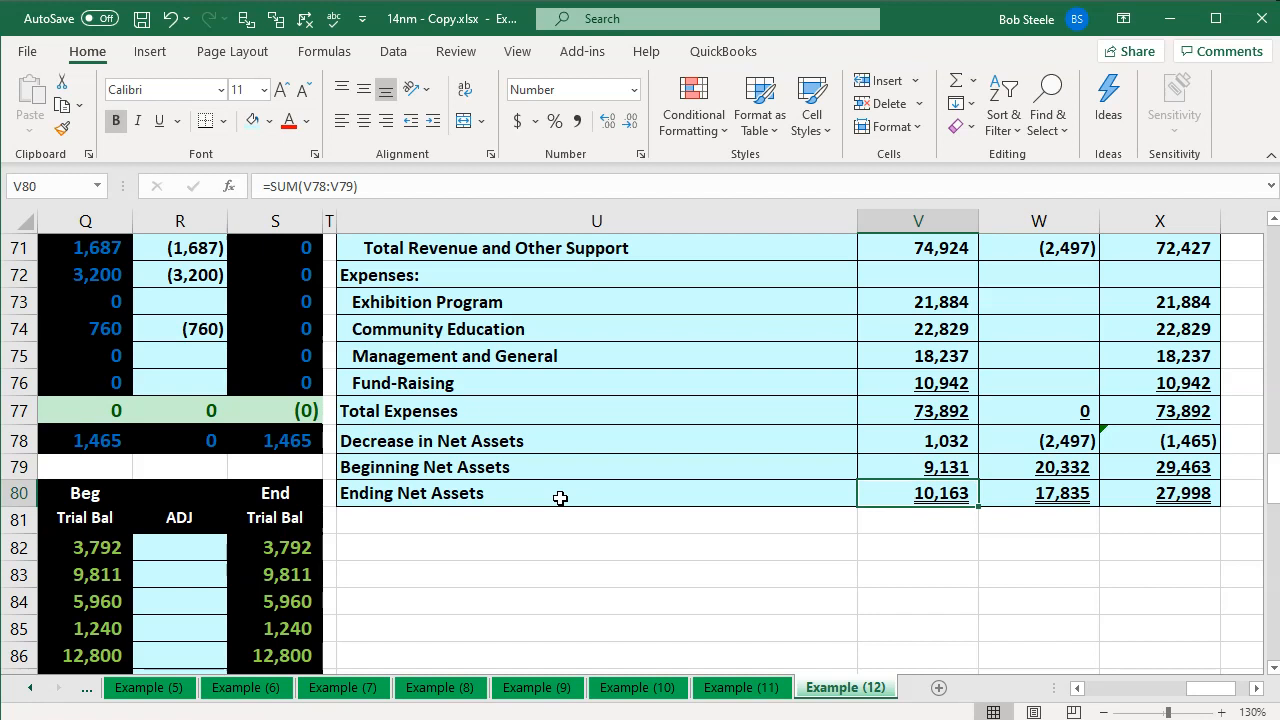
{"action": "key", "text": "Up"}
{"action": "key", "text": "Up"}
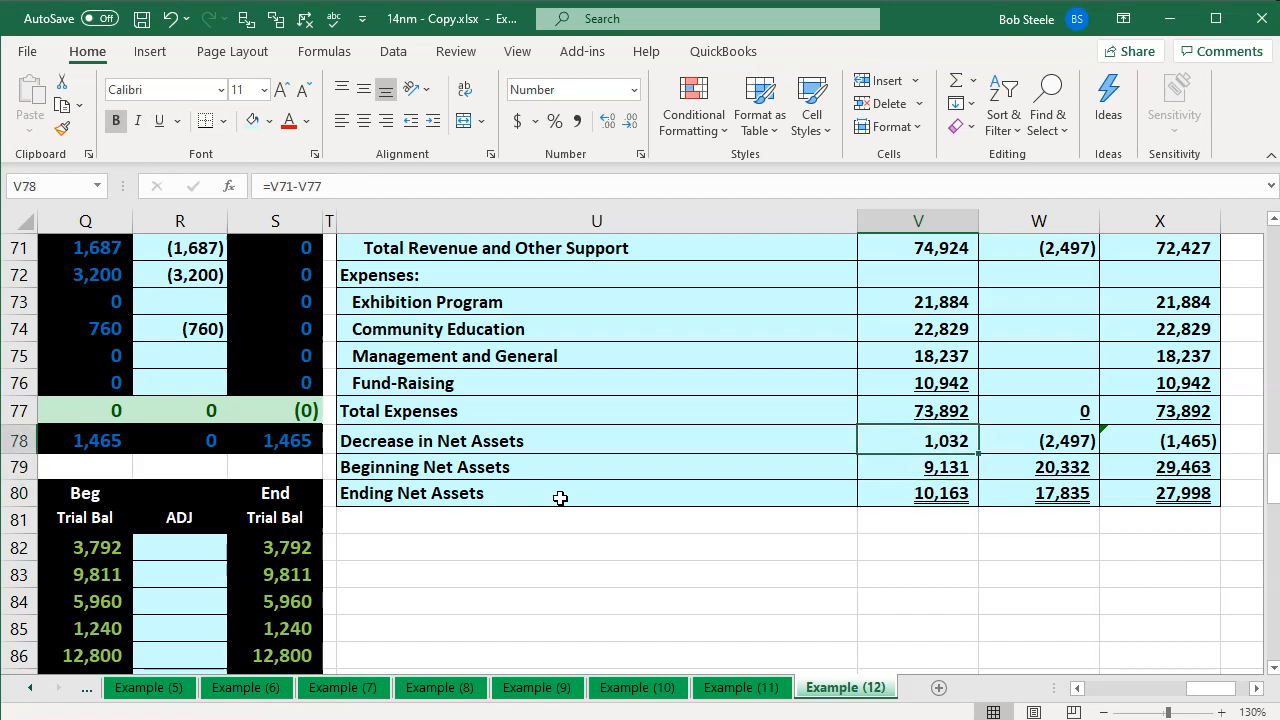
{"action": "key", "text": "Down"}
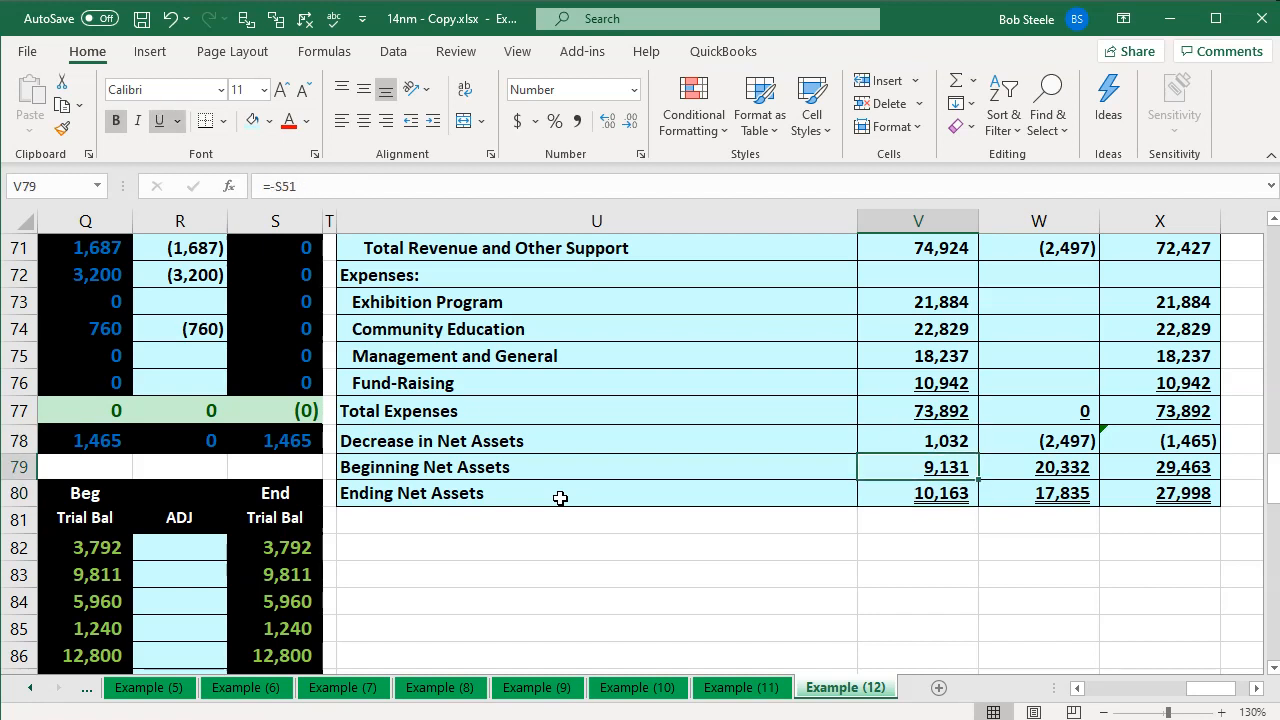
{"action": "key", "text": "Down"}
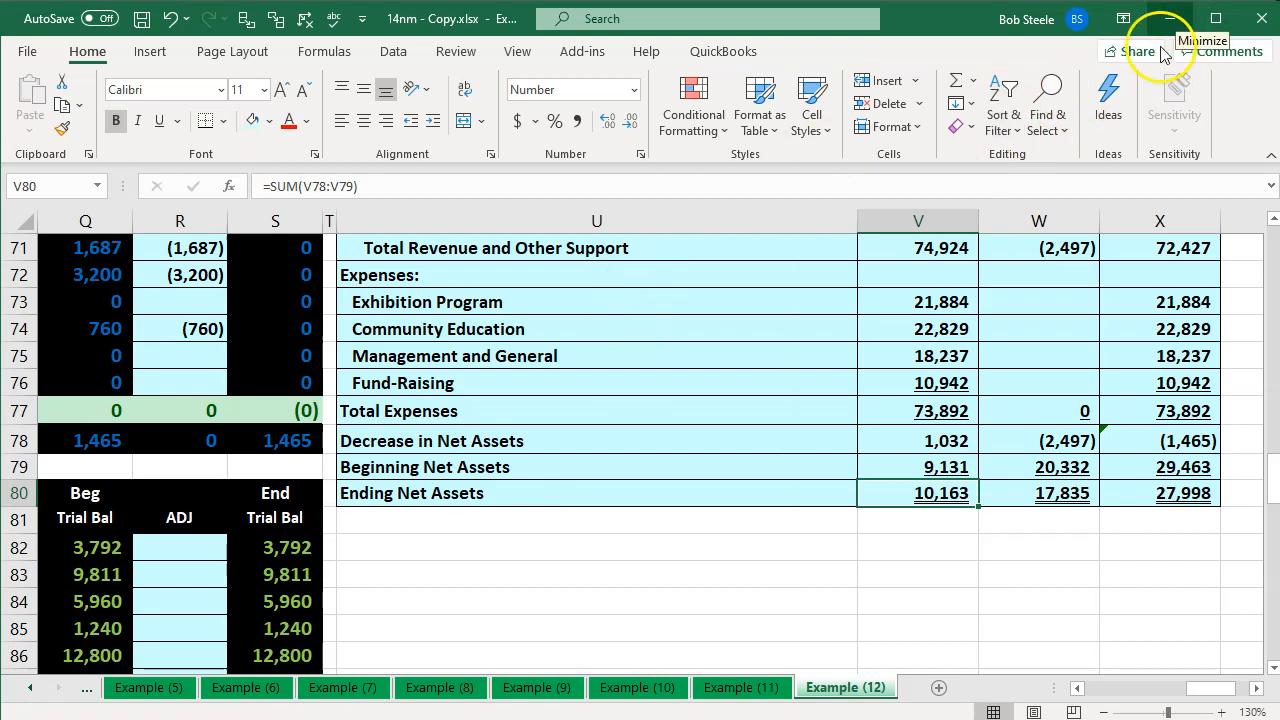
{"action": "left_click", "coordinate": [514, 456]}
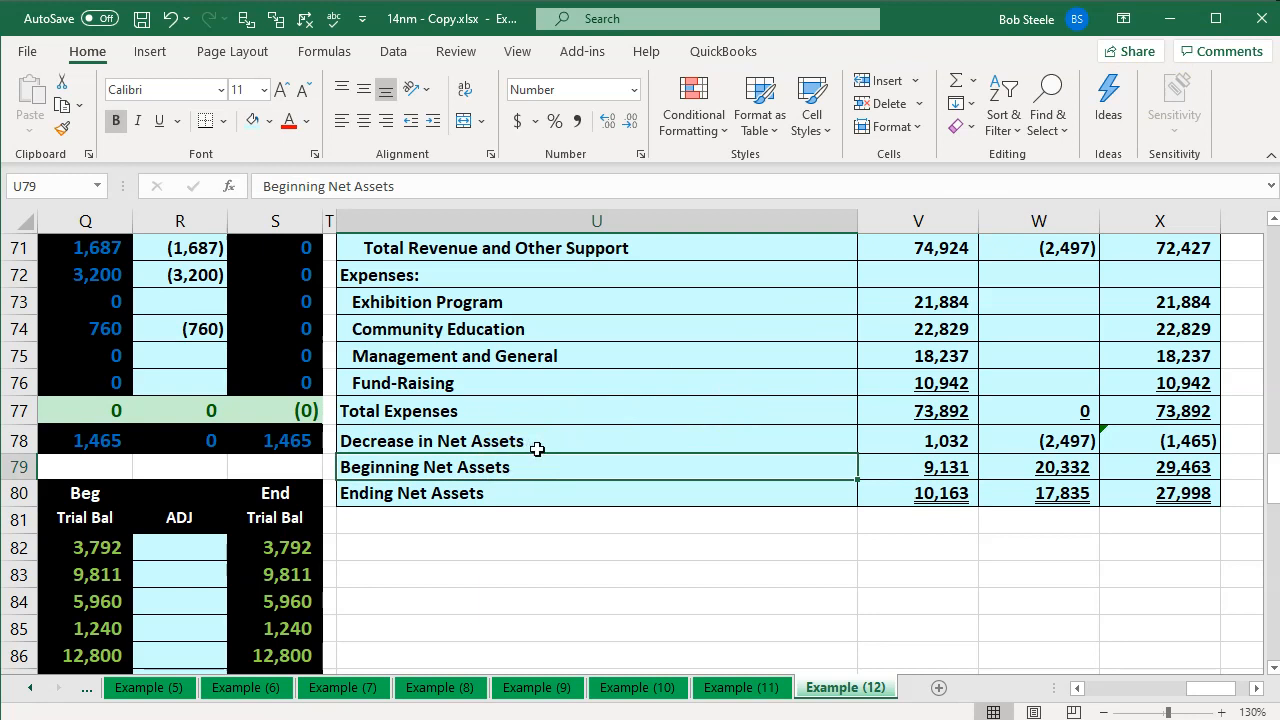
{"action": "left_click", "coordinate": [1168, 18]}
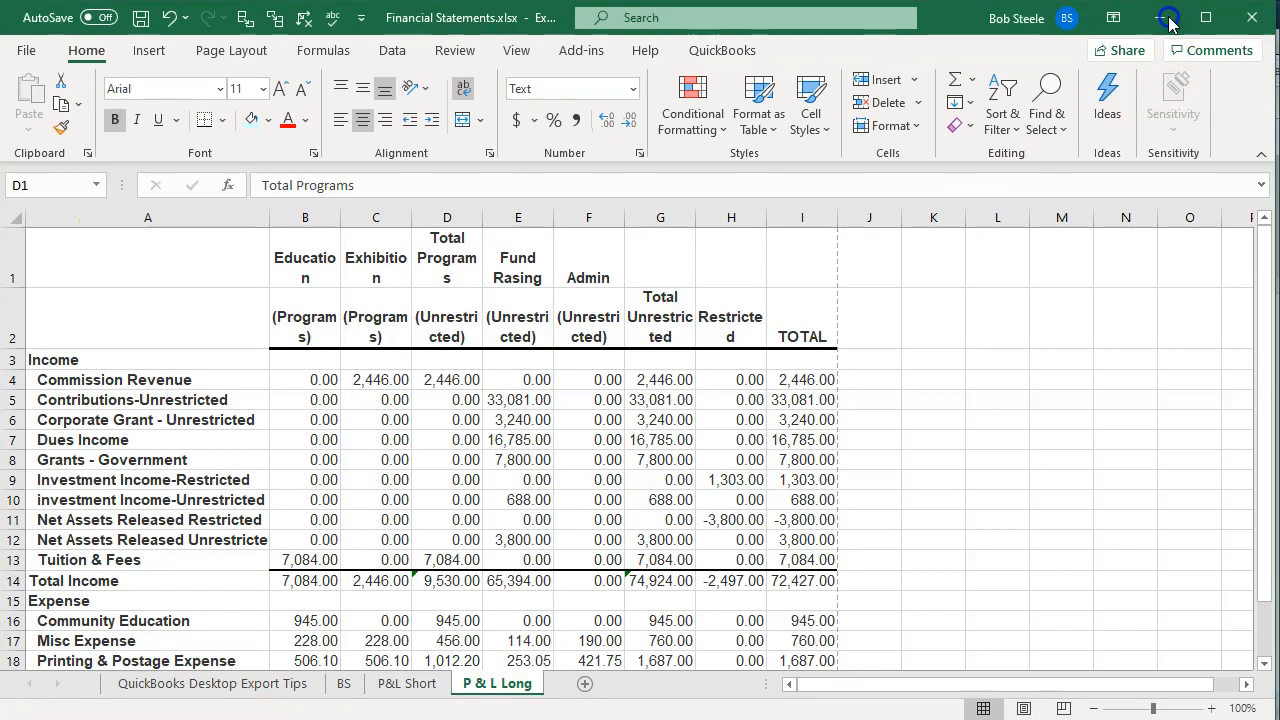
Widen columns B through I equally so the Decrease in Net Assets amounts in row 23 display in full.
{"action": "left_click", "coordinate": [614, 561]}
{"action": "scroll", "coordinate": [624, 567], "scroll_direction": "down", "scroll_amount": 3}
{"action": "left_click", "coordinate": [245, 531]}
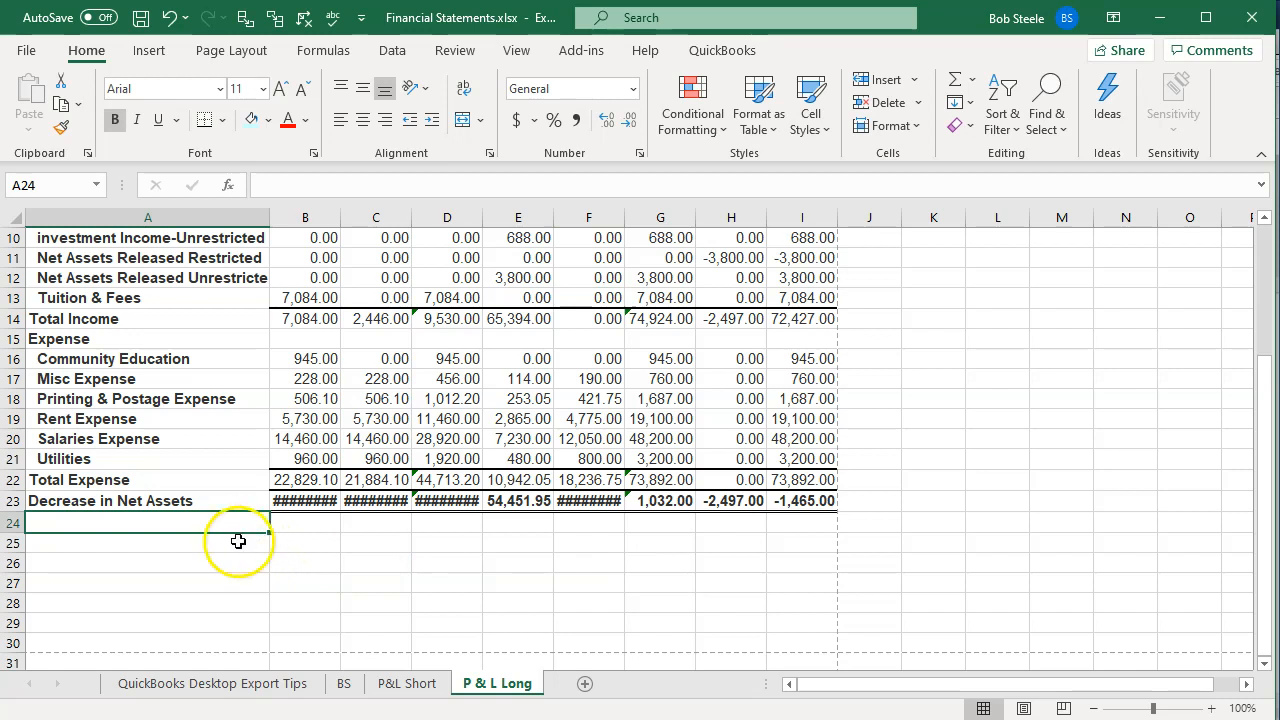
{"action": "left_click_drag", "start_coordinate": [318, 218], "coordinate": [731, 216]}
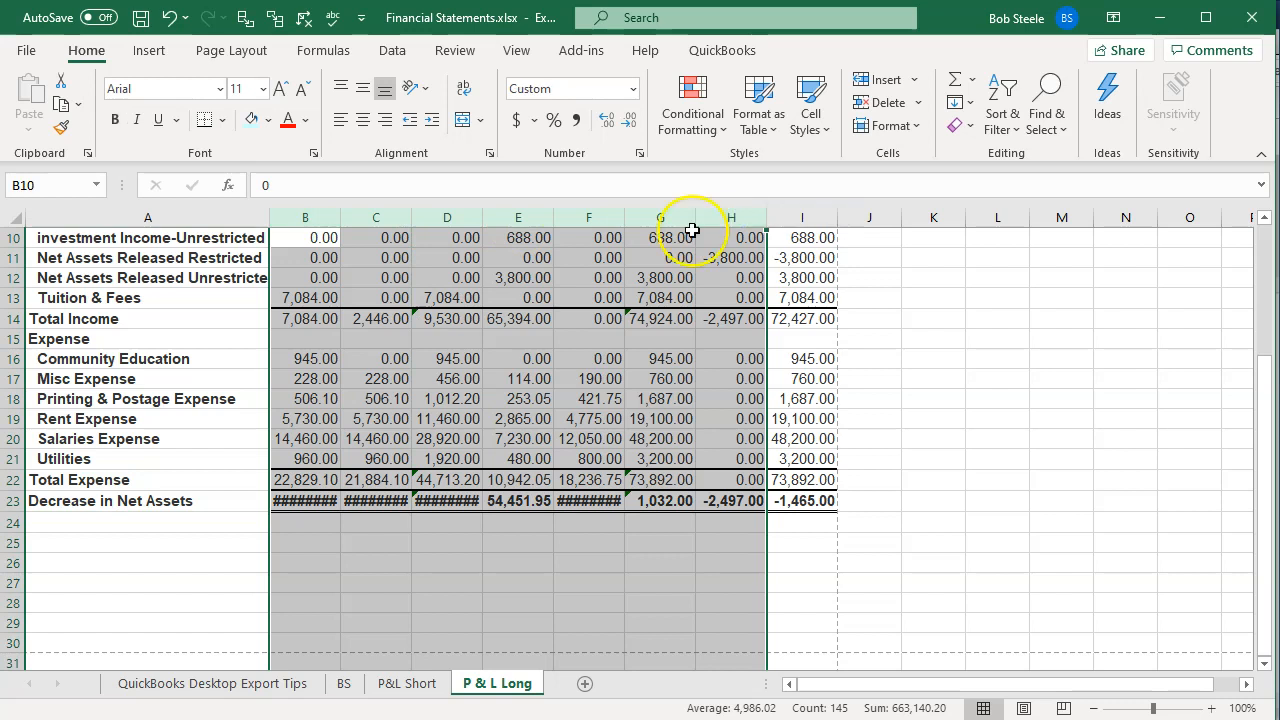
{"action": "left_click_drag", "start_coordinate": [333, 218], "coordinate": [773, 214]}
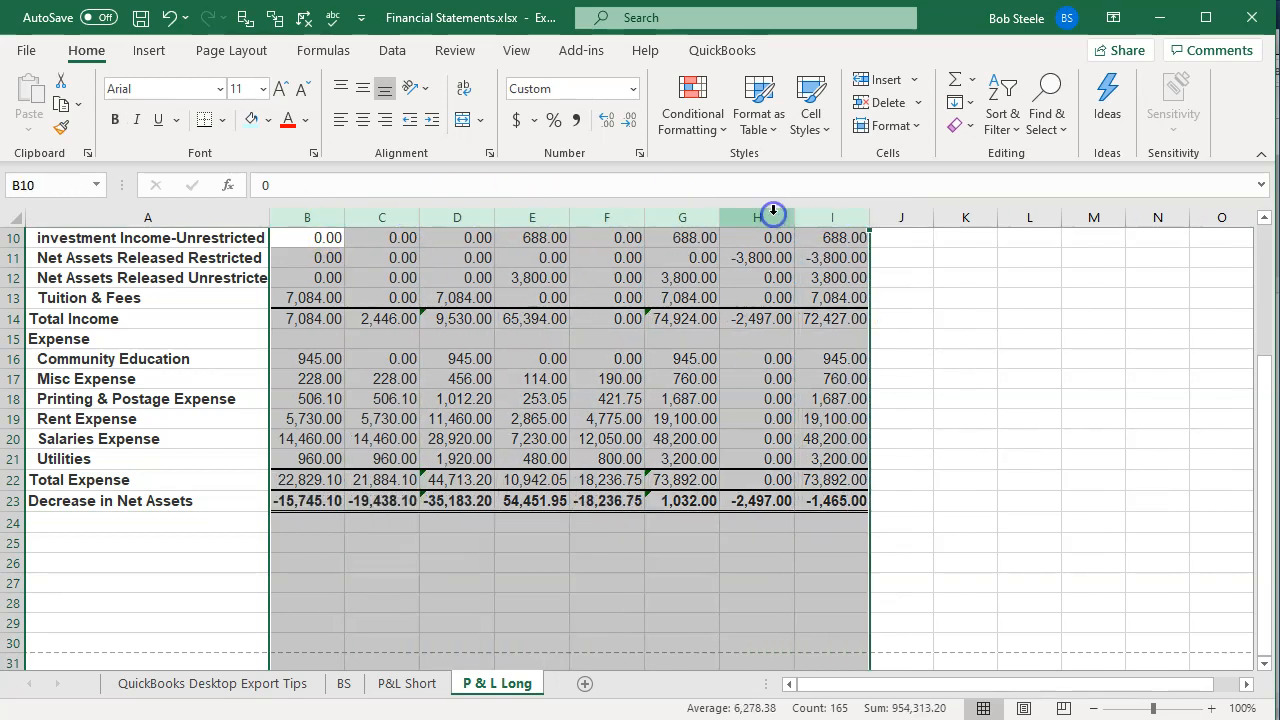
{"action": "left_click_drag", "start_coordinate": [757, 358], "coordinate": [757, 378]}
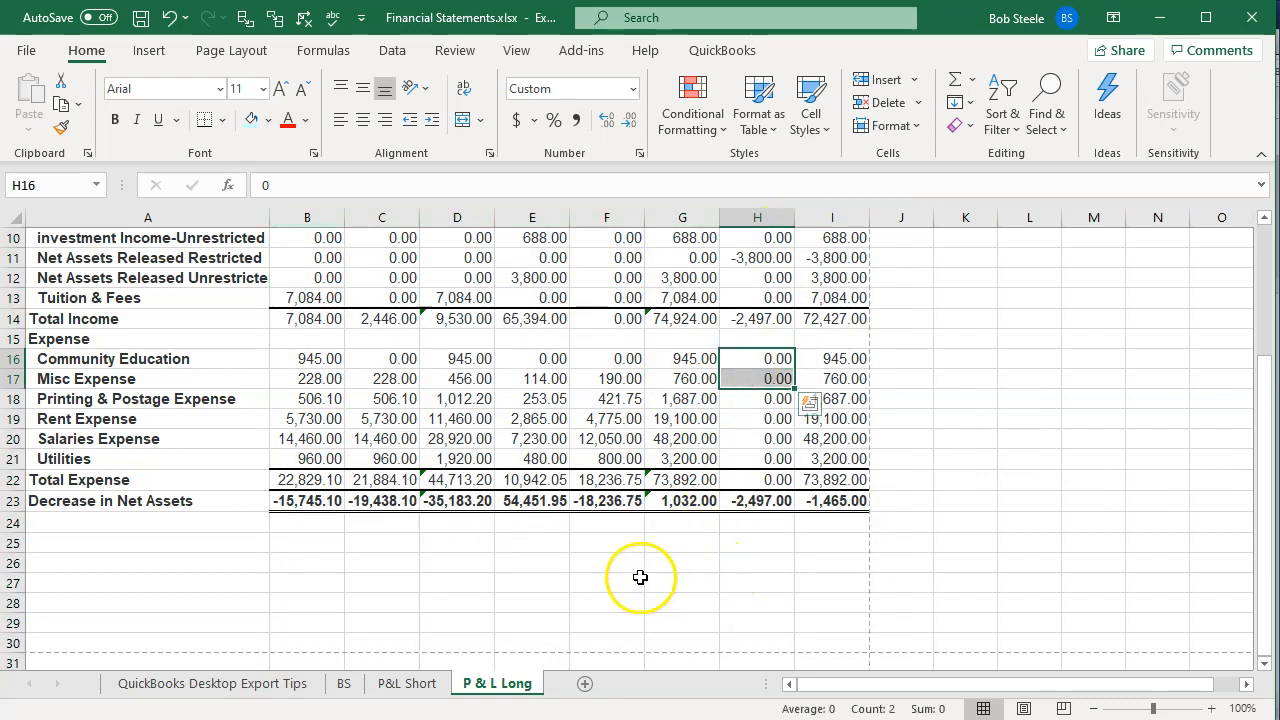
{"action": "scroll", "coordinate": [590, 595], "scroll_direction": "up", "scroll_amount": 1}
{"action": "scroll", "coordinate": [590, 595], "scroll_direction": "up", "scroll_amount": 1}
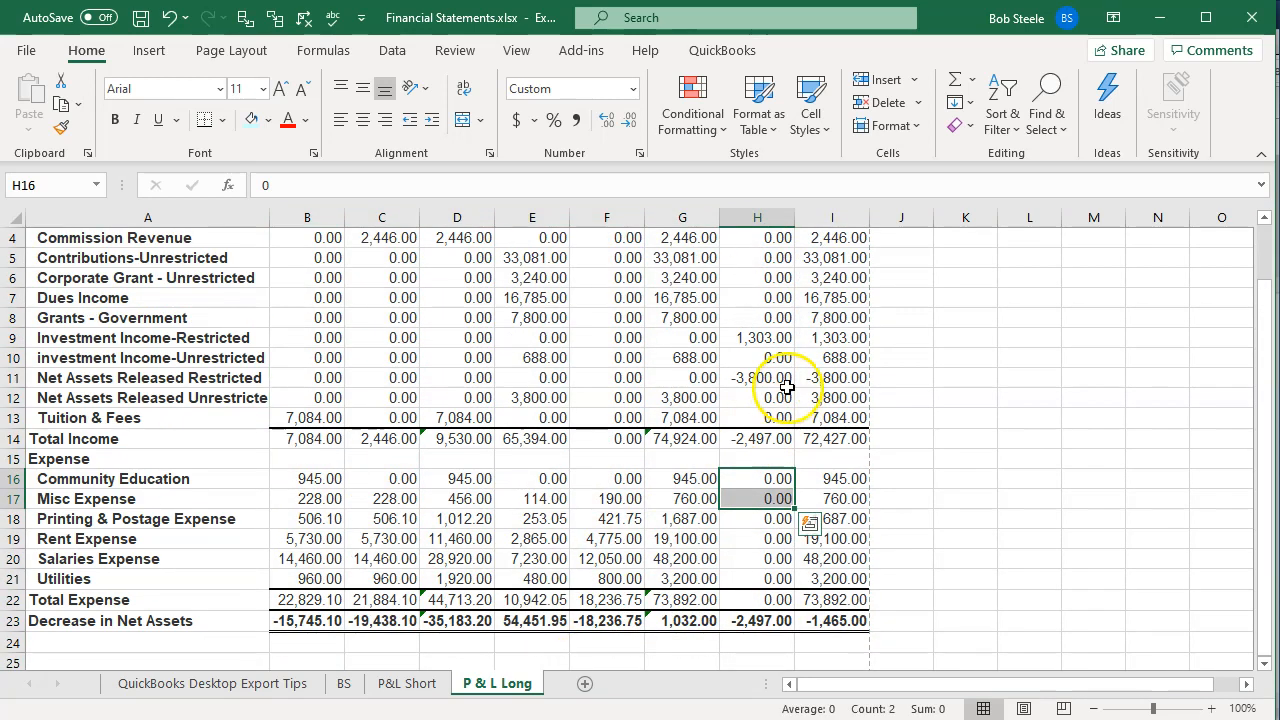
{"action": "scroll", "coordinate": [470, 470], "scroll_direction": "up", "scroll_amount": 1}
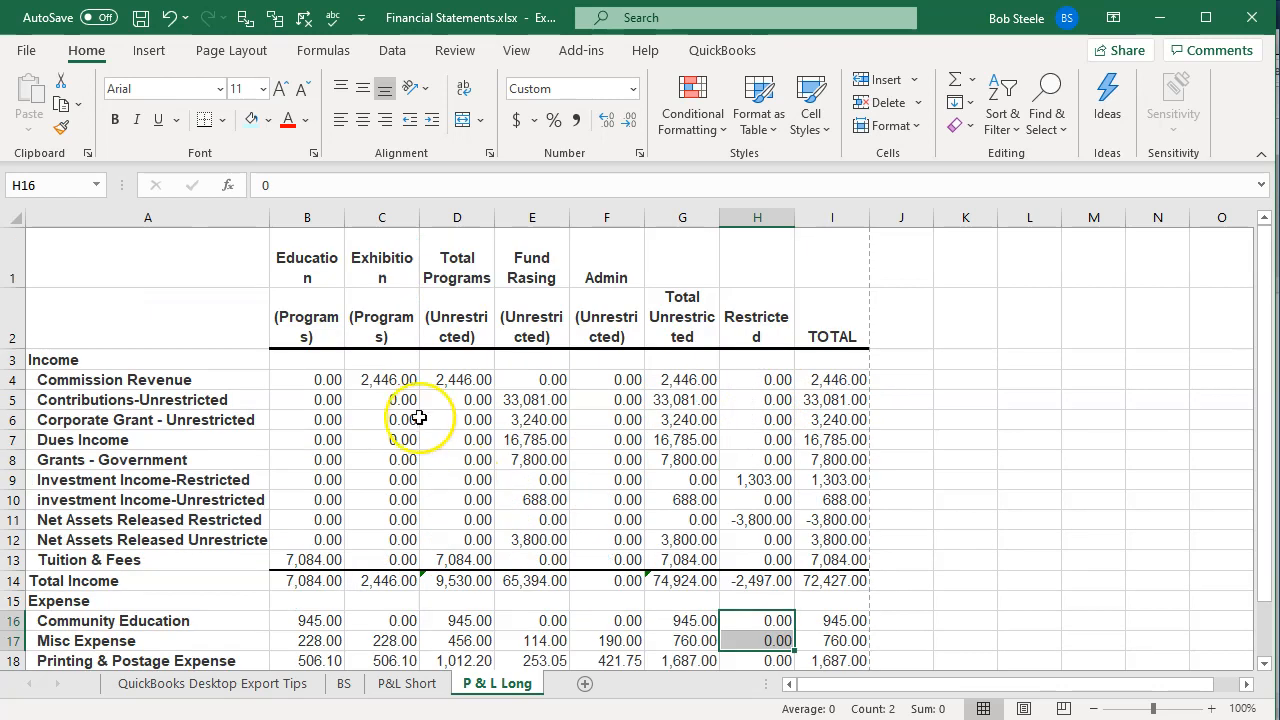
Format the amounts in B3:I23 of P & L Long as Currency with no symbol, four decimal places and negatives in parentheses.
{"action": "left_click_drag", "start_coordinate": [293, 353], "coordinate": [805, 628]}
{"action": "right_click", "coordinate": [495, 338]}
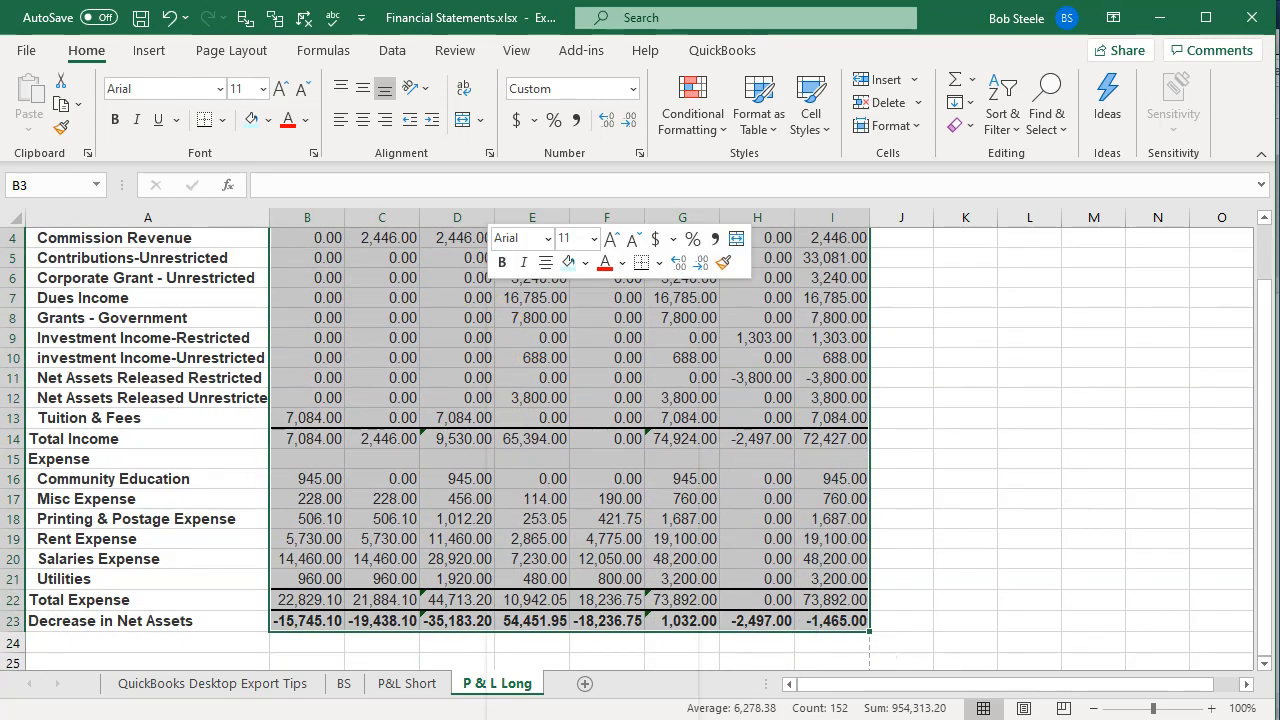
{"action": "left_click", "coordinate": [605, 715]}
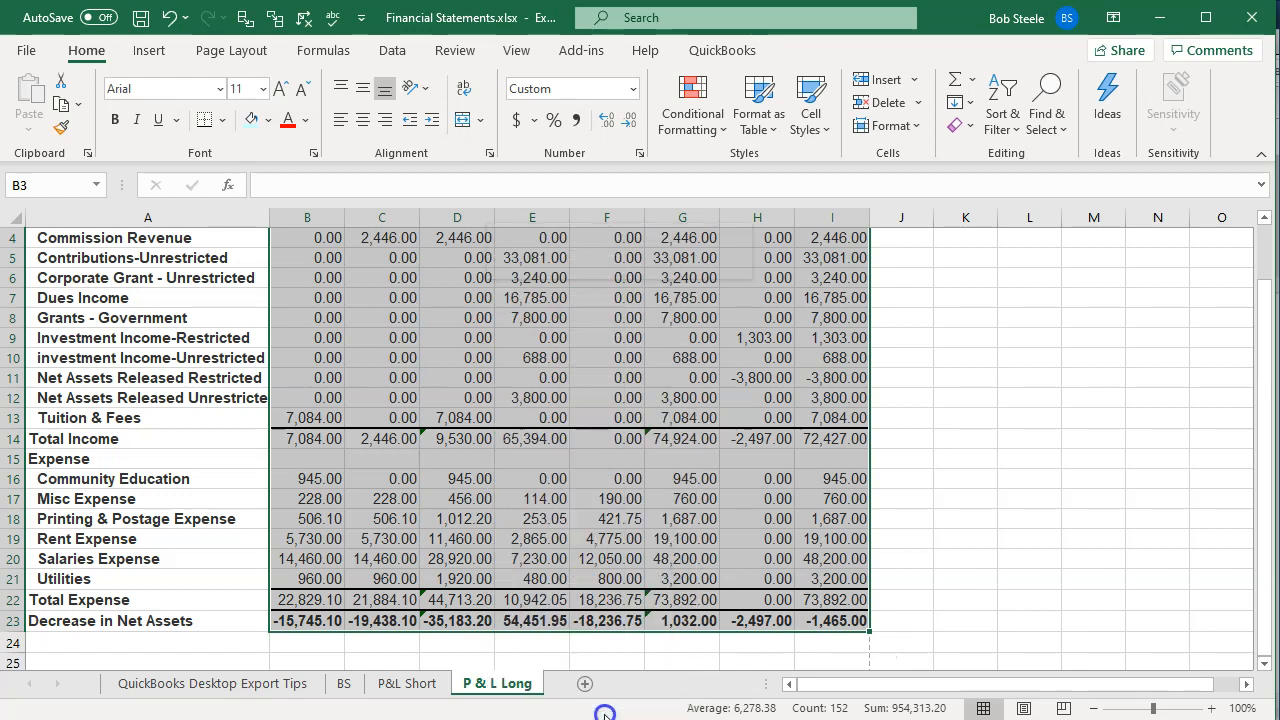
{"action": "scroll", "coordinate": [523, 577], "scroll_direction": "up", "scroll_amount": 1}
{"action": "left_click_drag", "start_coordinate": [503, 350], "coordinate": [485, 234]}
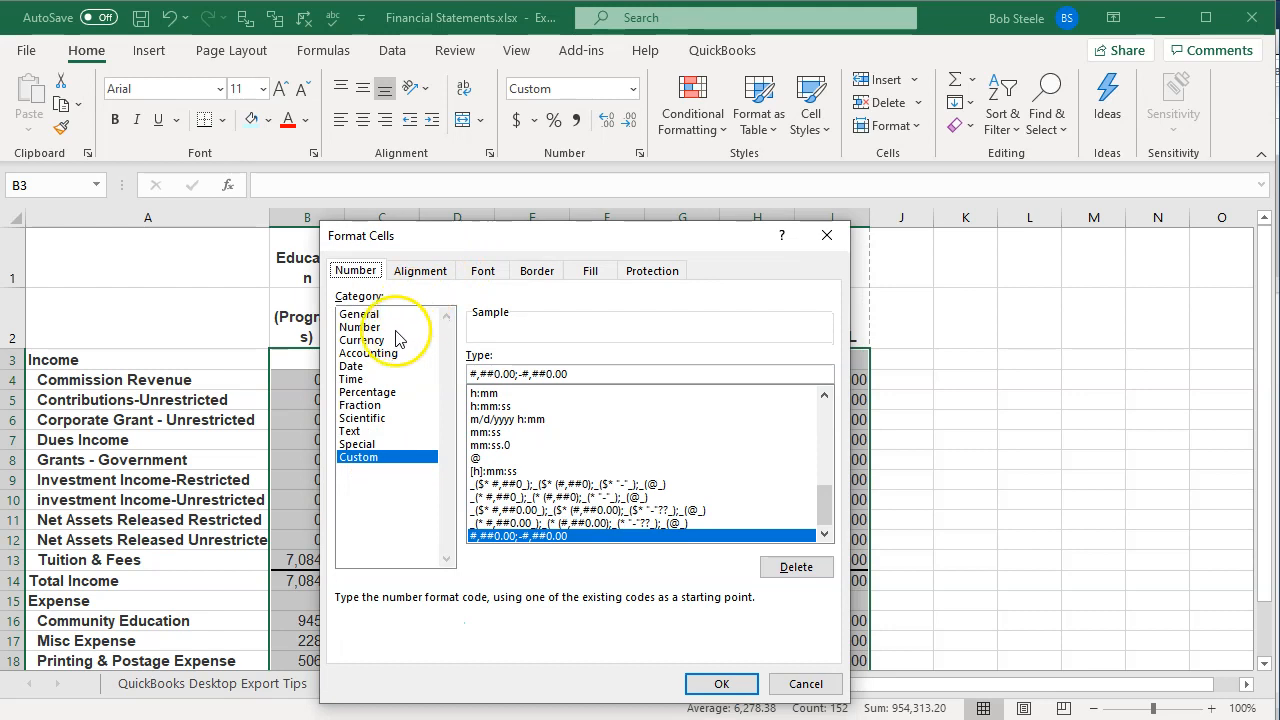
{"action": "left_click", "coordinate": [362, 340]}
{"action": "left_click", "coordinate": [566, 383]}
{"action": "left_click", "coordinate": [557, 398]}
{"action": "left_click", "coordinate": [603, 353]}
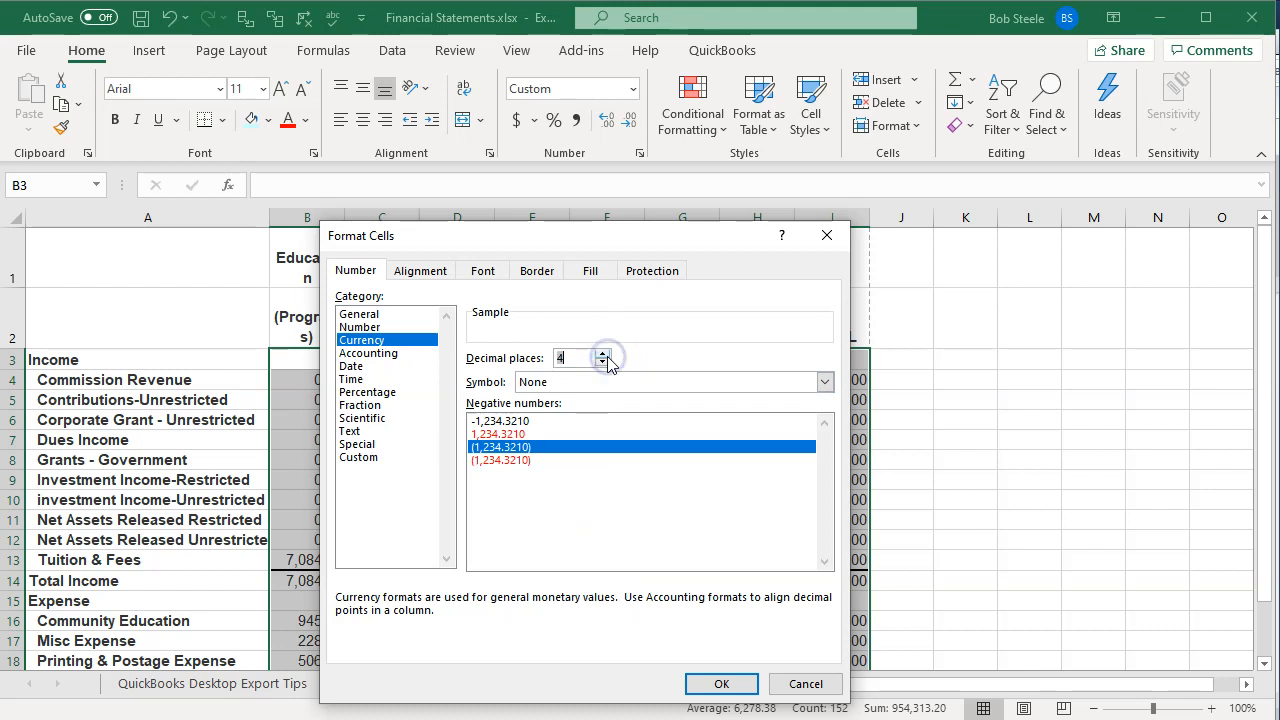
{"action": "left_click", "coordinate": [719, 683]}
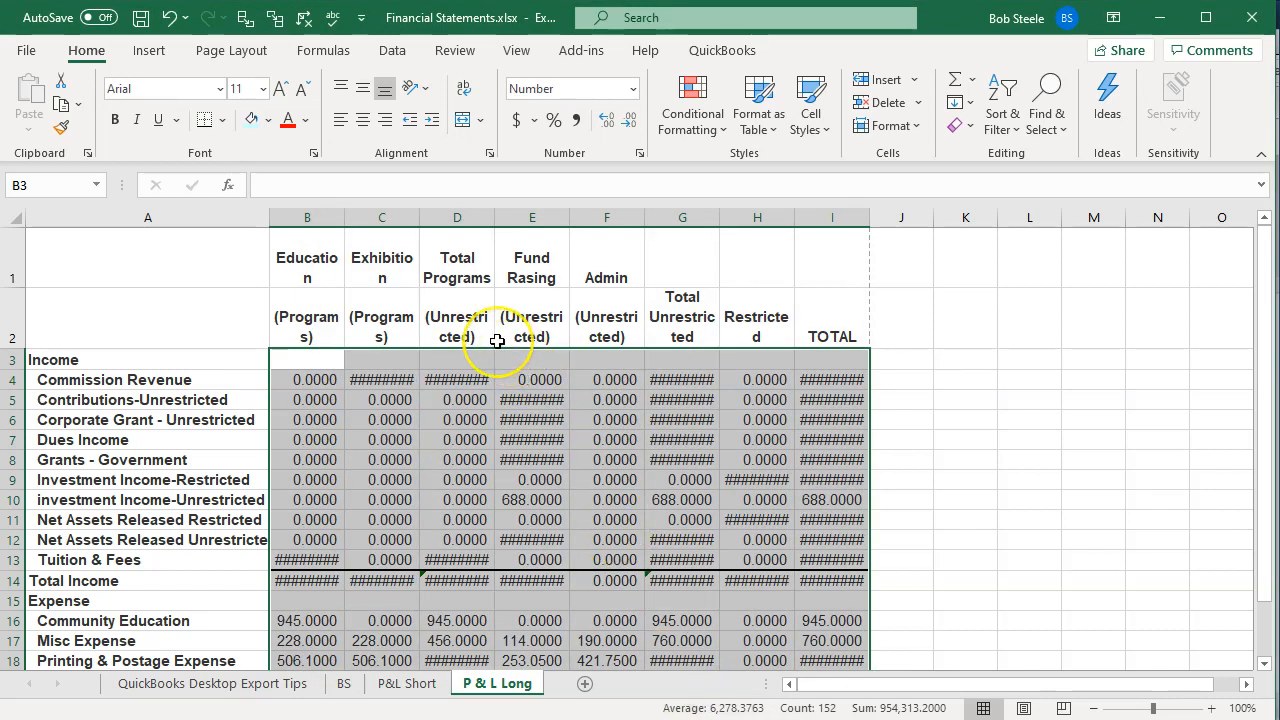
Reduce the amounts in B3:I23 to zero decimal places.
{"action": "left_click", "coordinate": [606, 124]}
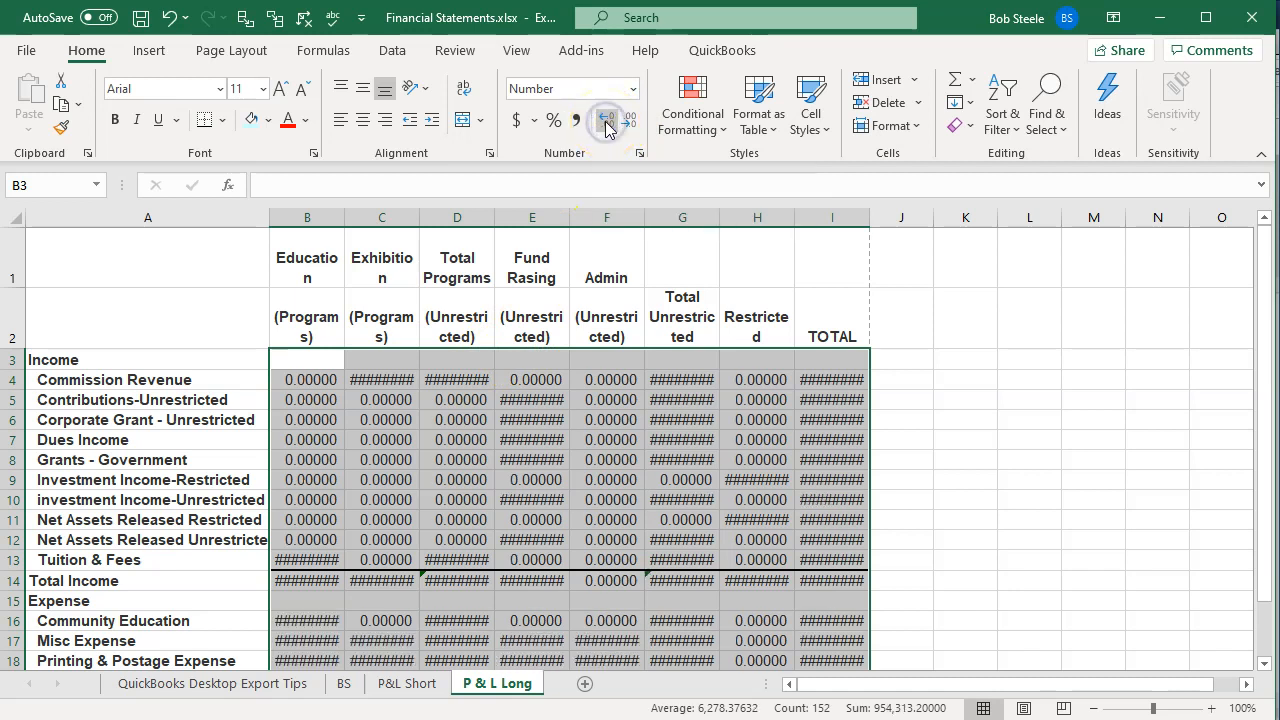
{"action": "left_click", "coordinate": [630, 120]}
{"action": "left_click", "coordinate": [630, 120]}
{"action": "left_click", "coordinate": [630, 120]}
{"action": "left_click", "coordinate": [630, 120]}
{"action": "left_click", "coordinate": [630, 120]}
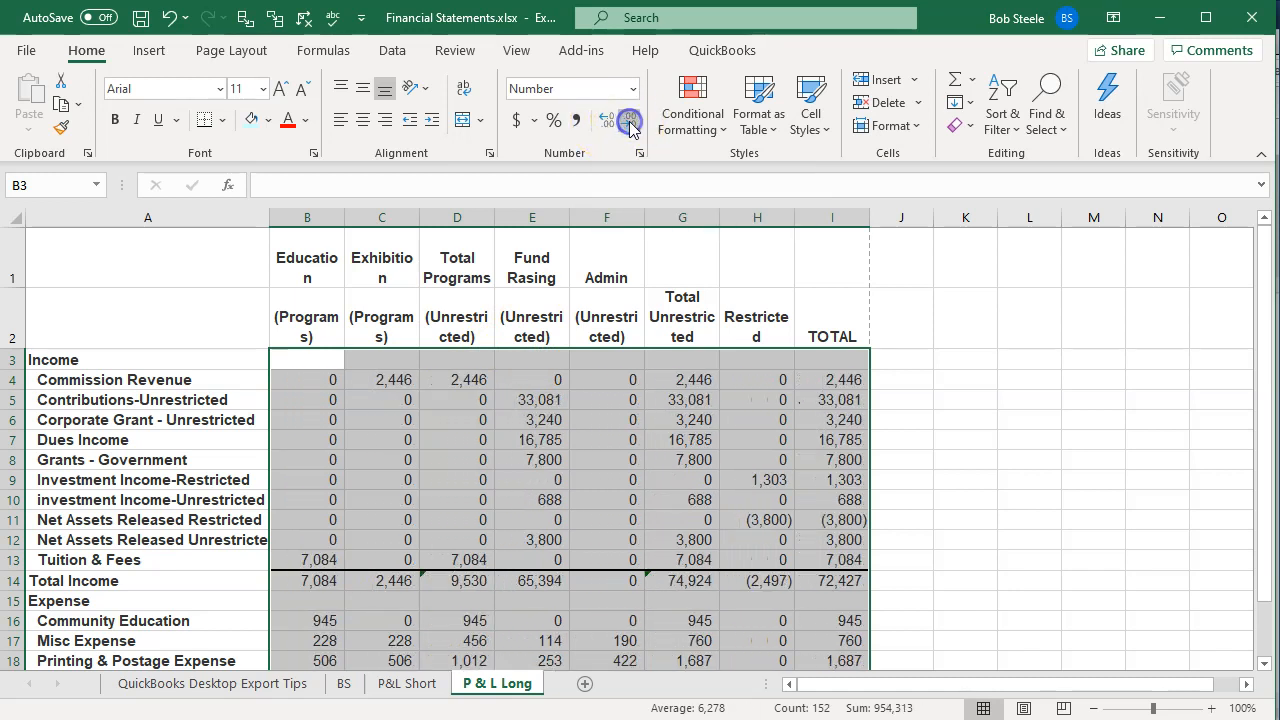
{"action": "left_click", "coordinate": [509, 516]}
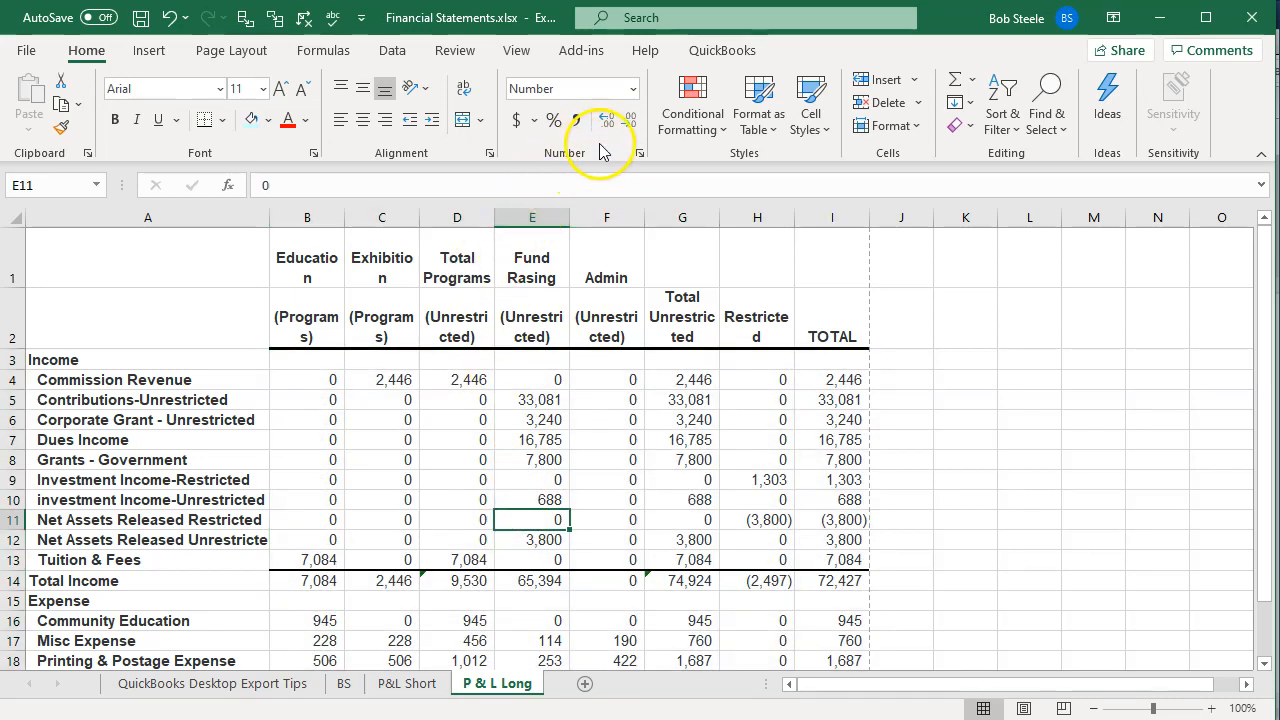
Review the reformatted amounts on P & L Long from the column headers down to the Decrease in Net Assets row.
{"action": "scroll", "coordinate": [641, 373], "scroll_direction": "down", "scroll_amount": 1}
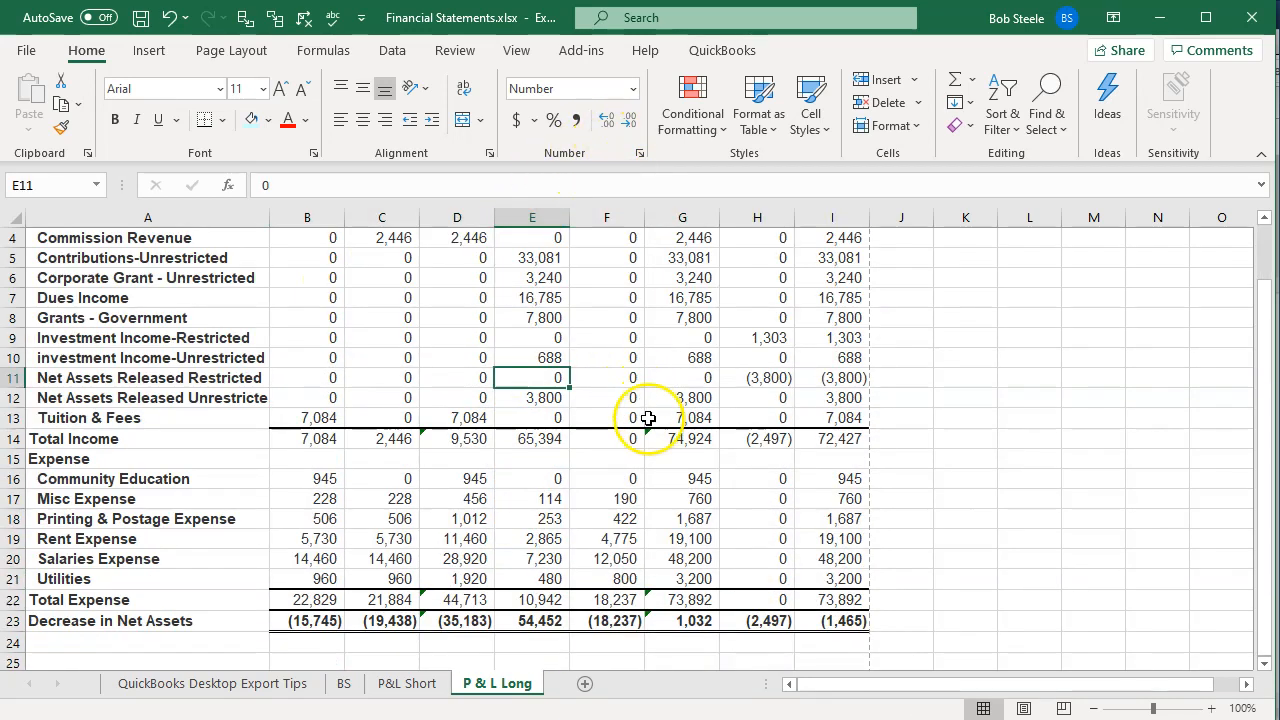
{"action": "scroll", "coordinate": [650, 420], "scroll_direction": "up", "scroll_amount": 1}
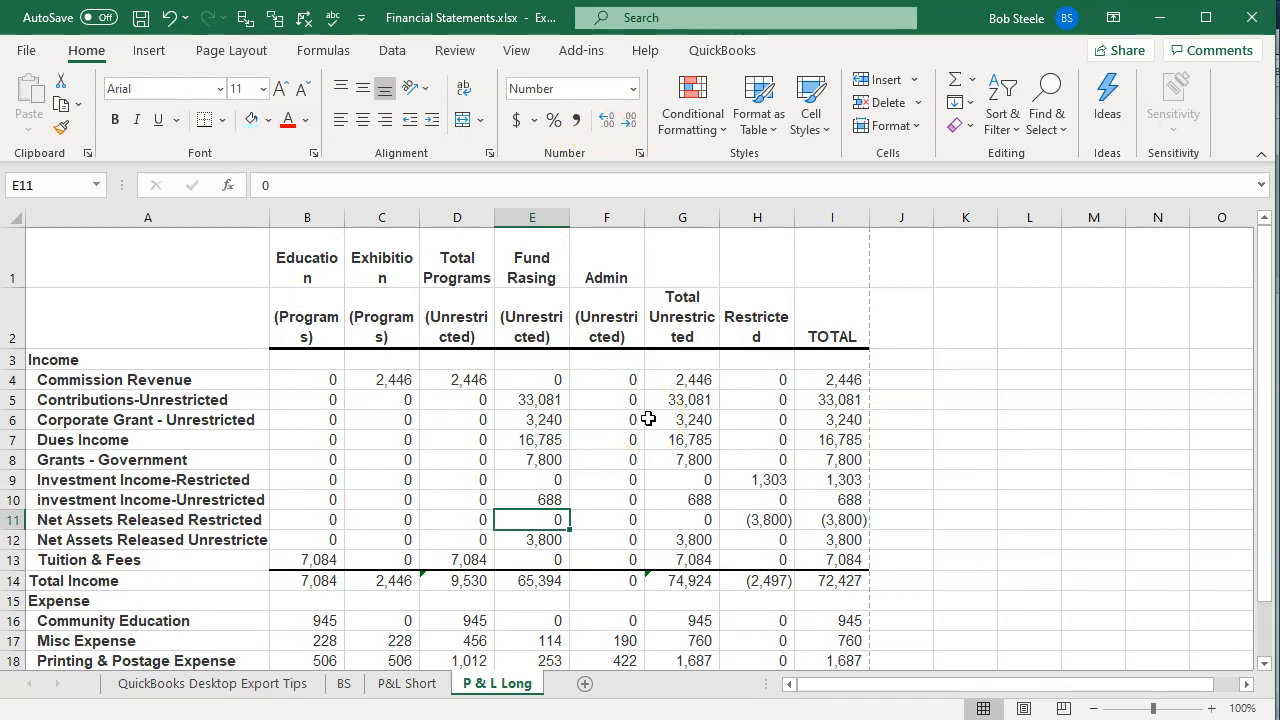
{"action": "left_click", "coordinate": [609, 455]}
{"action": "scroll", "coordinate": [609, 452], "scroll_direction": "down", "scroll_amount": 2}
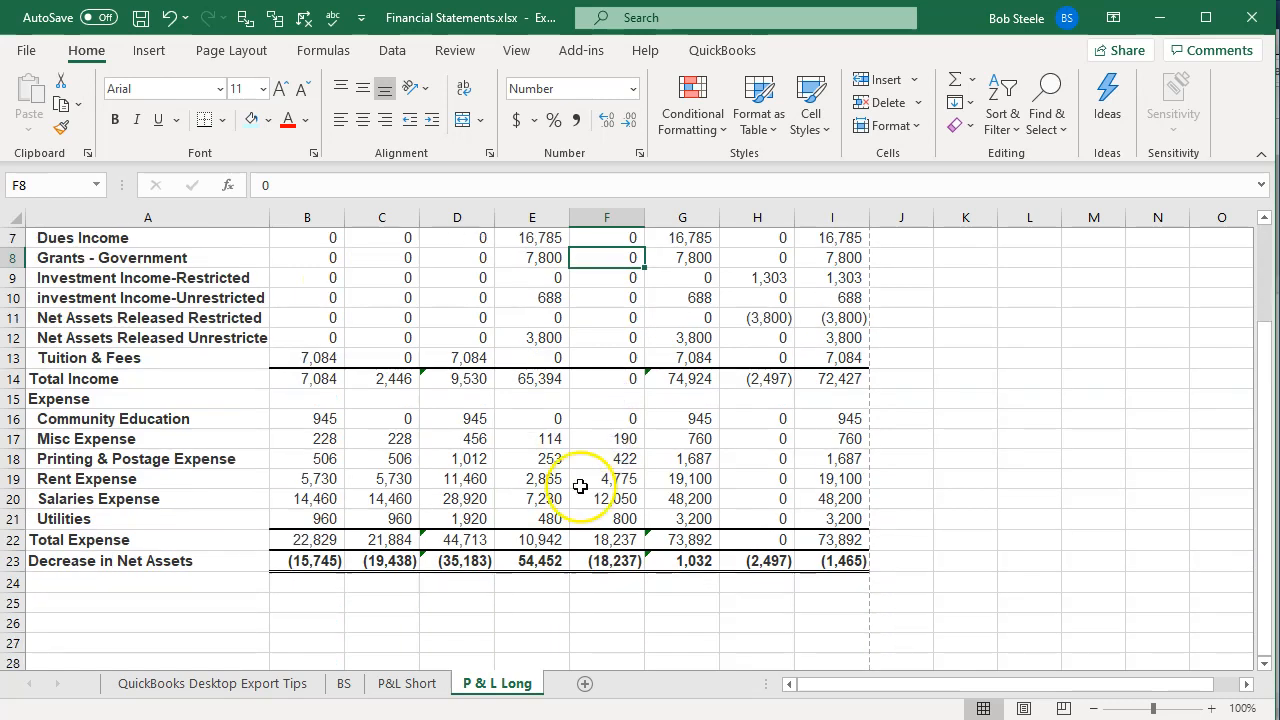
{"action": "left_click", "coordinate": [183, 592]}
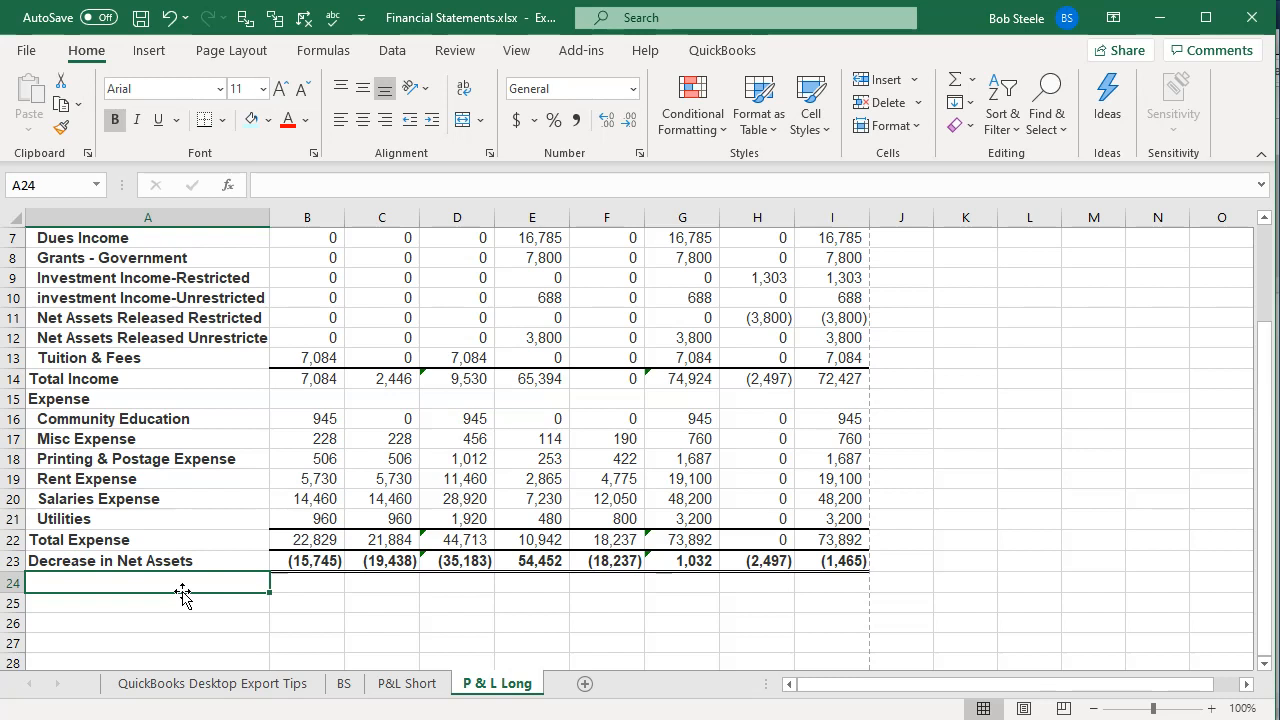
{"action": "left_click", "coordinate": [252, 497]}
{"action": "scroll", "coordinate": [256, 496], "scroll_direction": "up", "scroll_amount": 2}
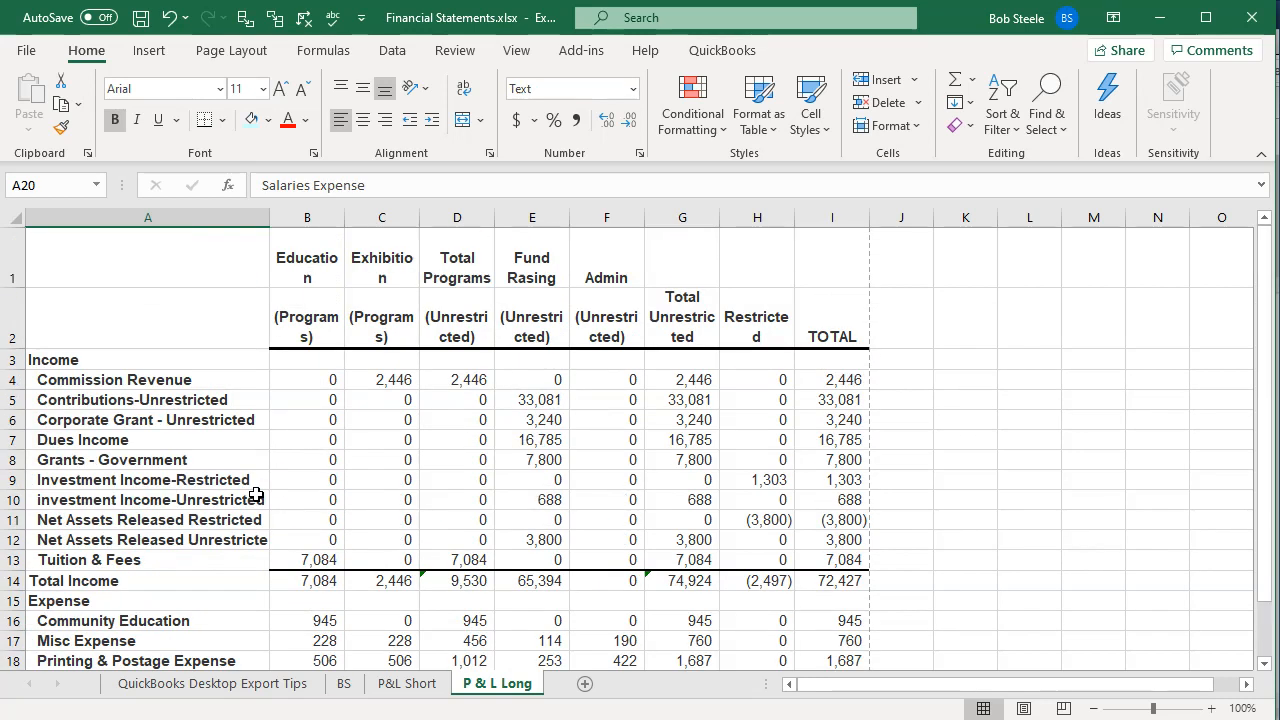
Switch to the P&L Short sheet and highlight the Restricted amounts in F3:F7 to examine them.
{"action": "left_click", "coordinate": [384, 688]}
{"action": "scroll", "coordinate": [394, 591], "scroll_direction": "up", "scroll_amount": 2}
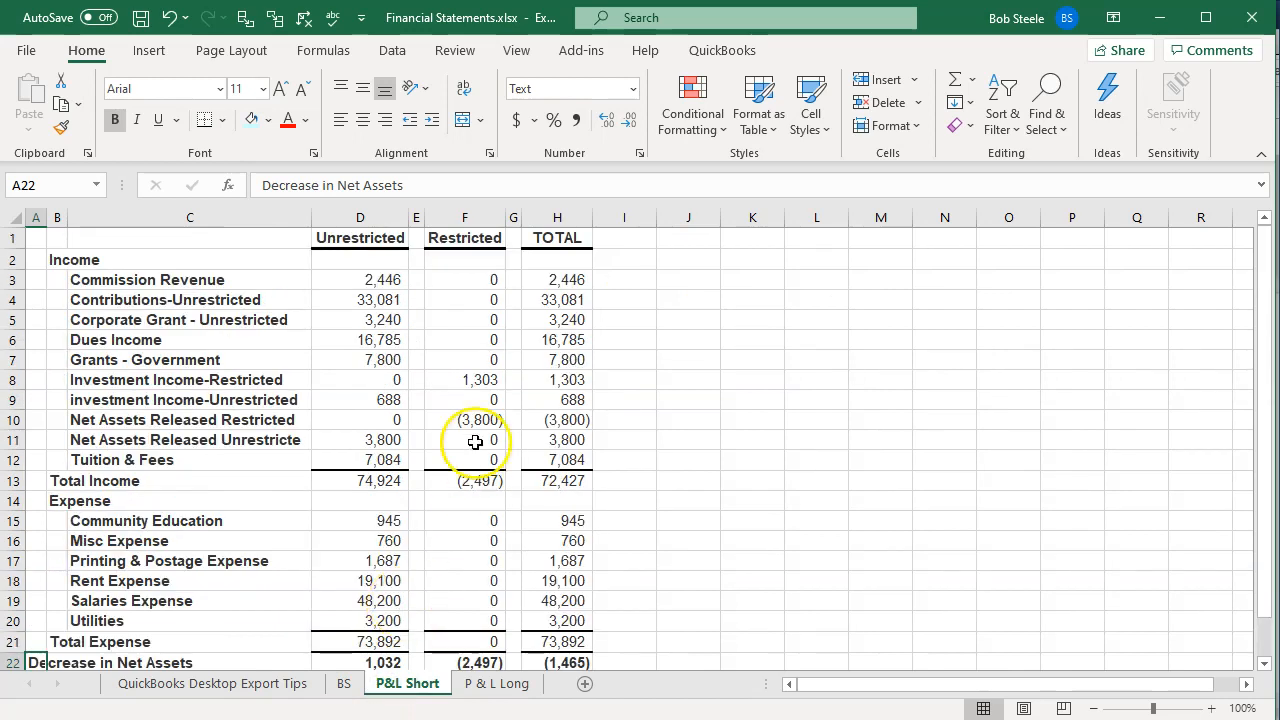
{"action": "left_click", "coordinate": [465, 272]}
{"action": "left_click_drag", "start_coordinate": [465, 272], "coordinate": [464, 353]}
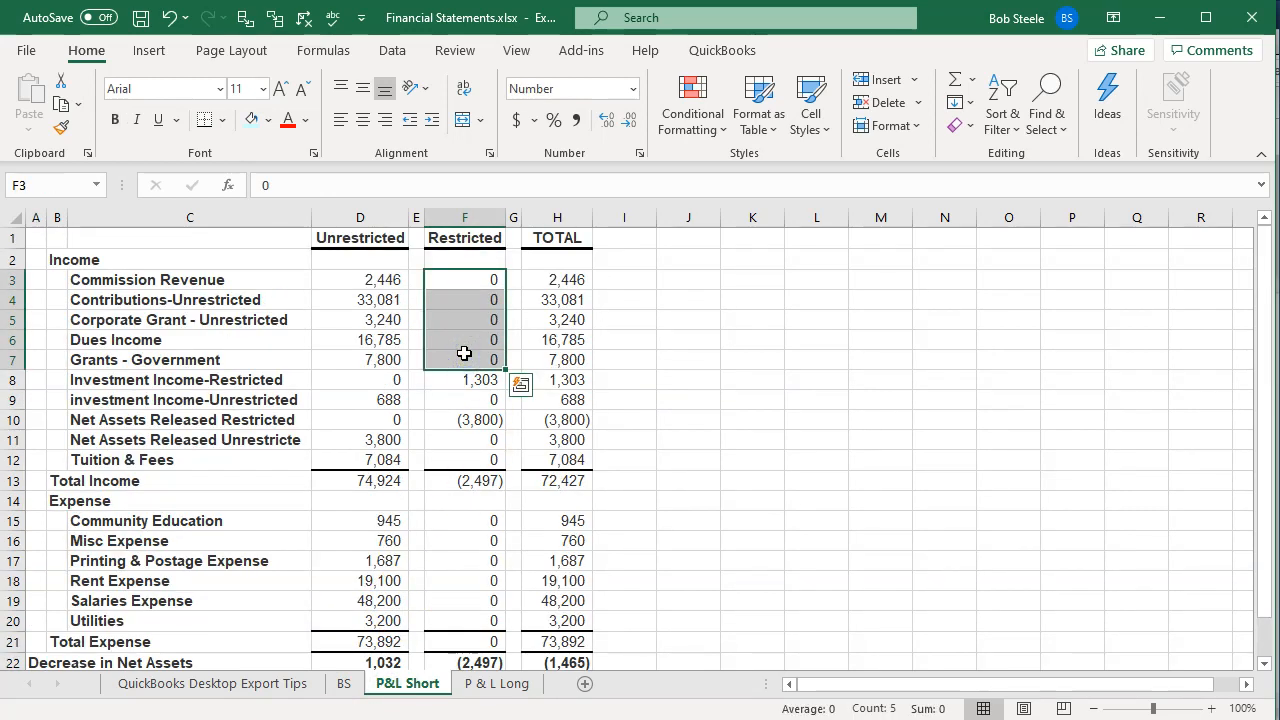